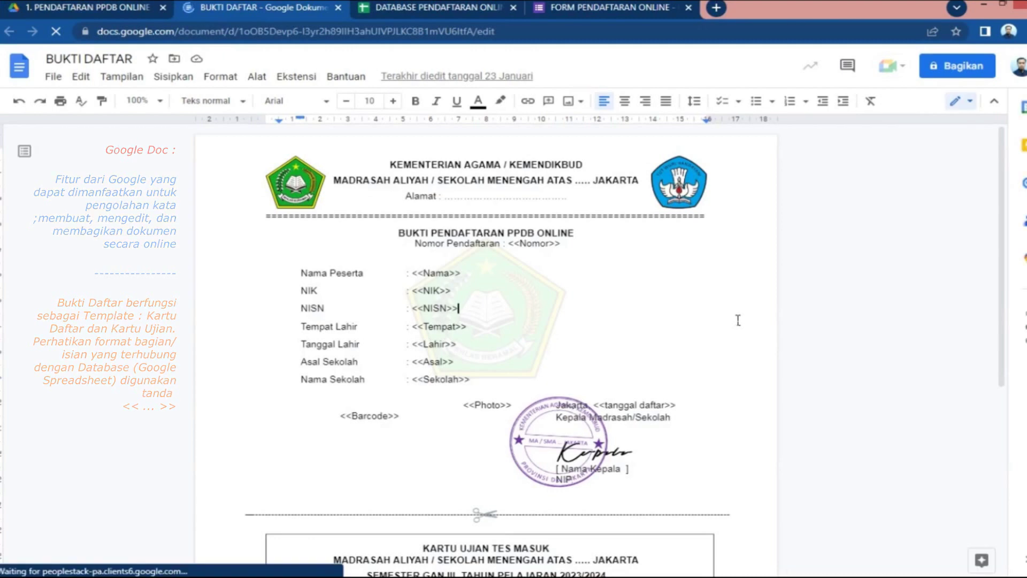
# Highlight the template's <<Nomor>>, <<Nama>> and <<NIK>> placeholders and its watermark logo
pyautogui.scroll(-3, 738, 320)
pyautogui.scroll(-3, 738, 320)
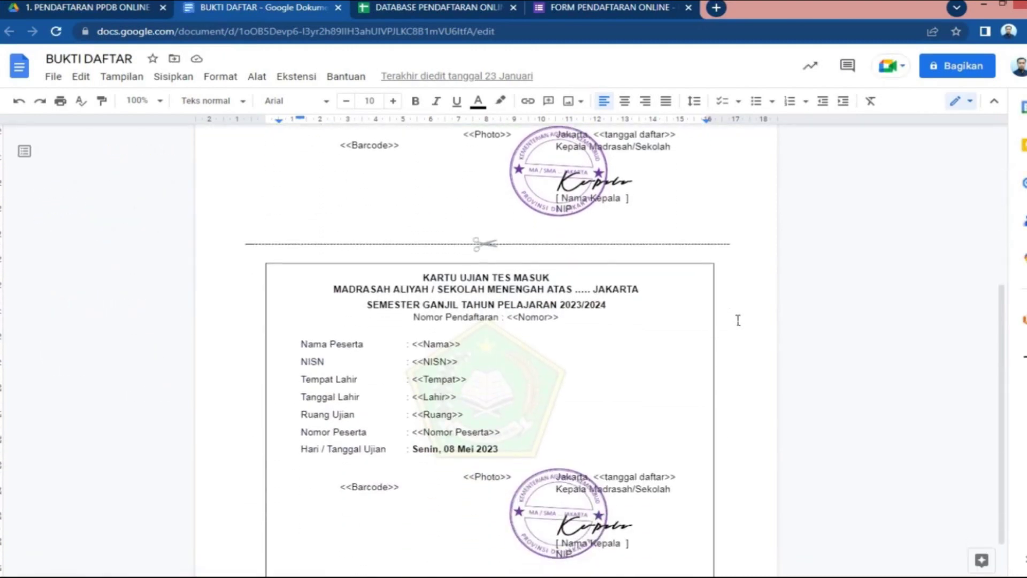
pyautogui.scroll(-1, 739, 320)
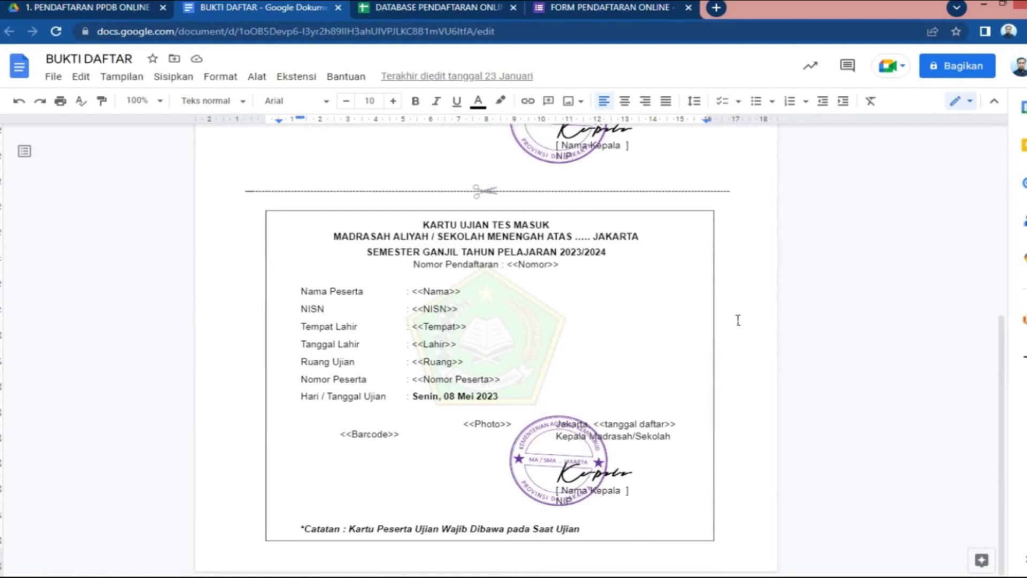
pyautogui.scroll(4, 738, 320)
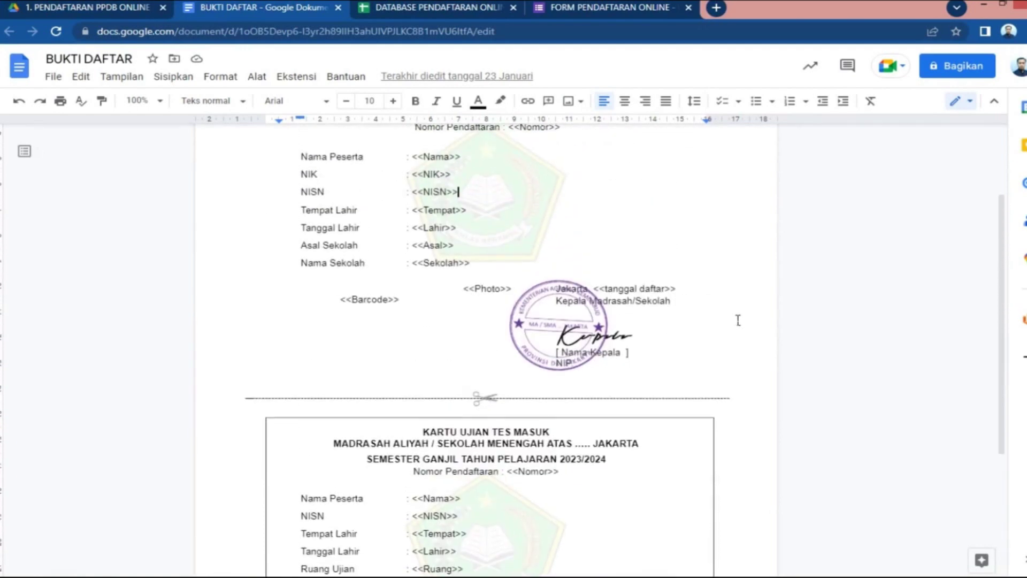
pyautogui.scroll(2, 739, 320)
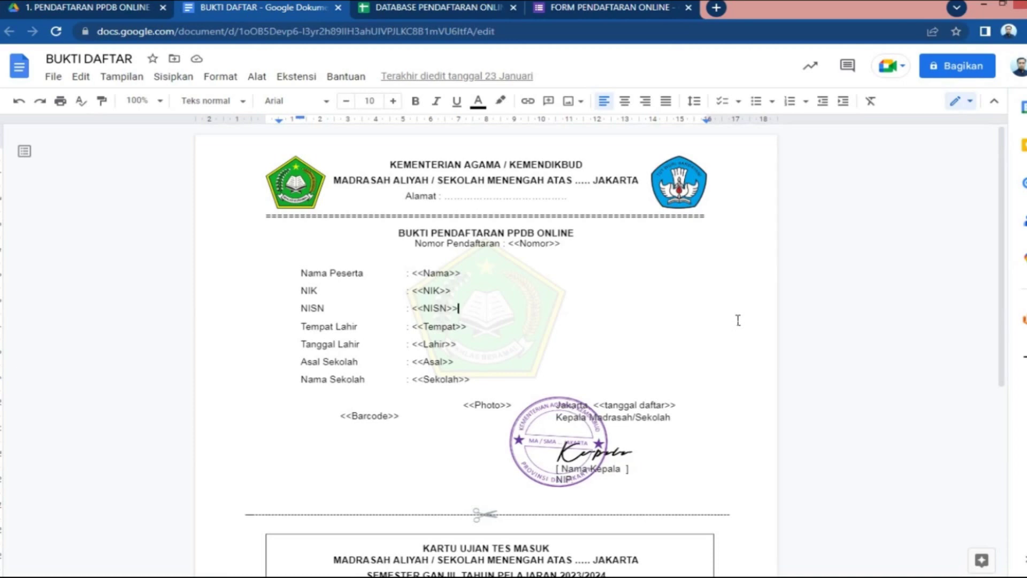
pyautogui.click(523, 245)
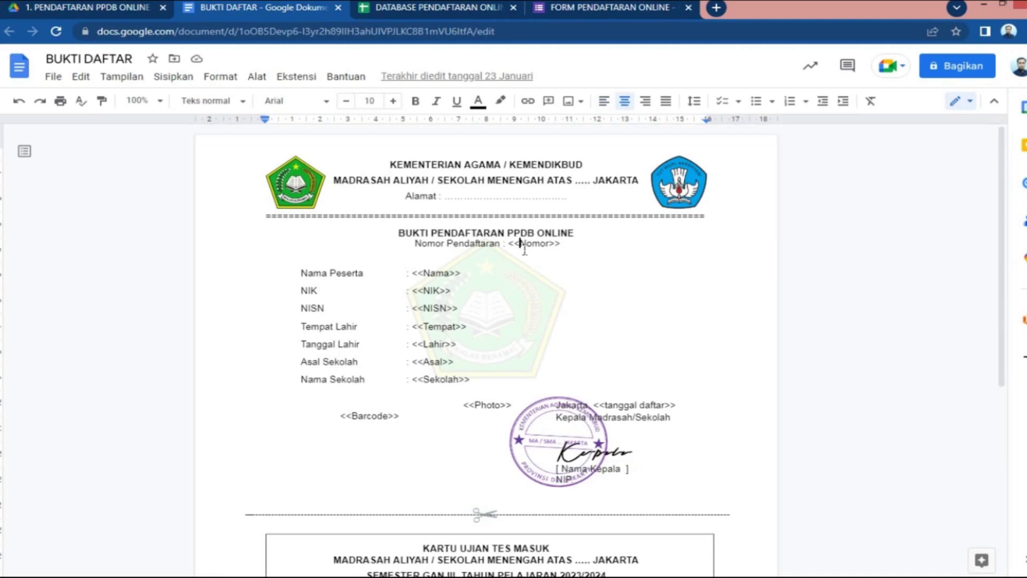
pyautogui.moveTo(508, 246); pyautogui.dragTo(567, 247)
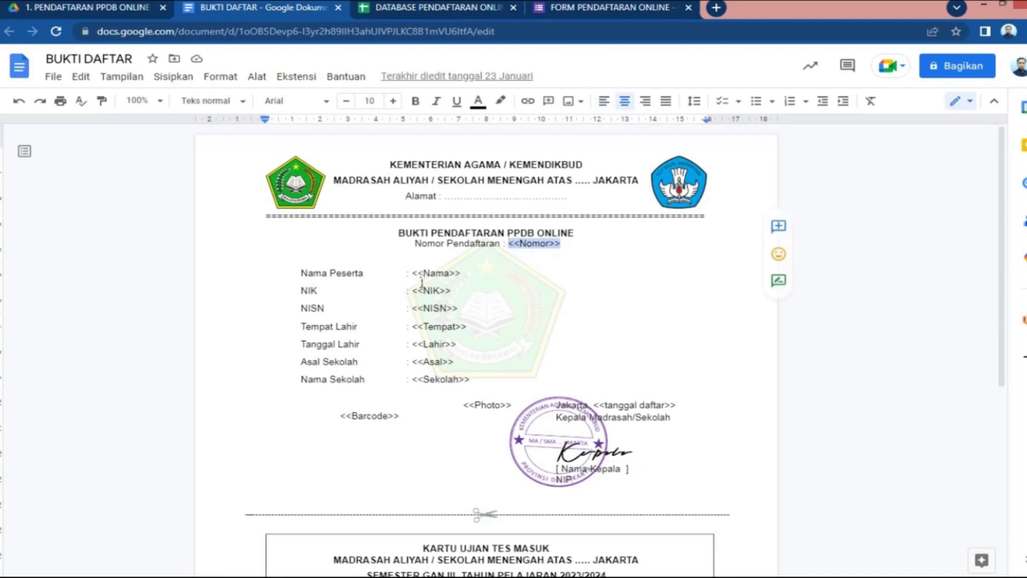
pyautogui.moveTo(412, 273); pyautogui.dragTo(469, 274)
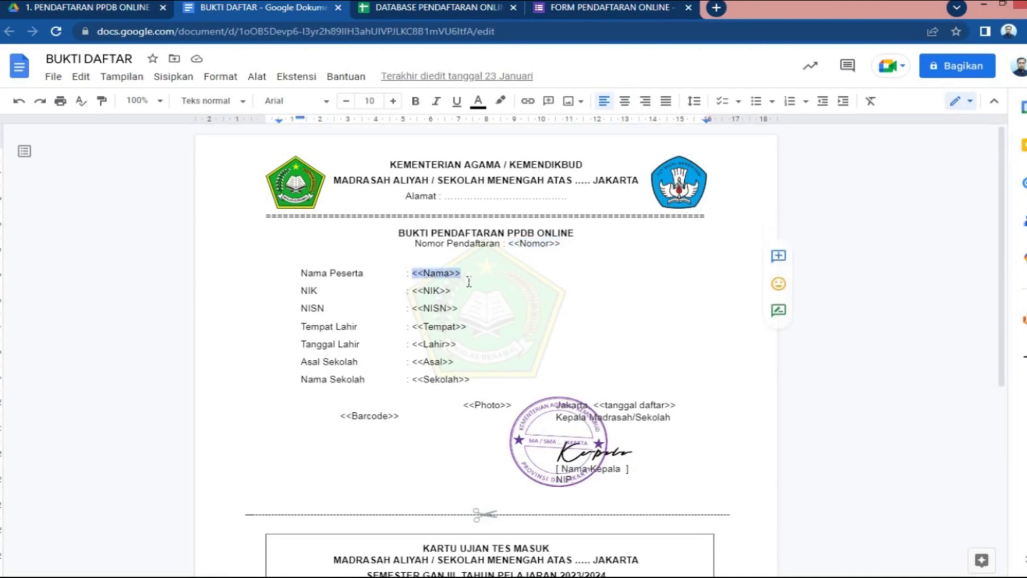
pyautogui.moveTo(413, 292); pyautogui.dragTo(455, 300)
pyautogui.click(497, 309)
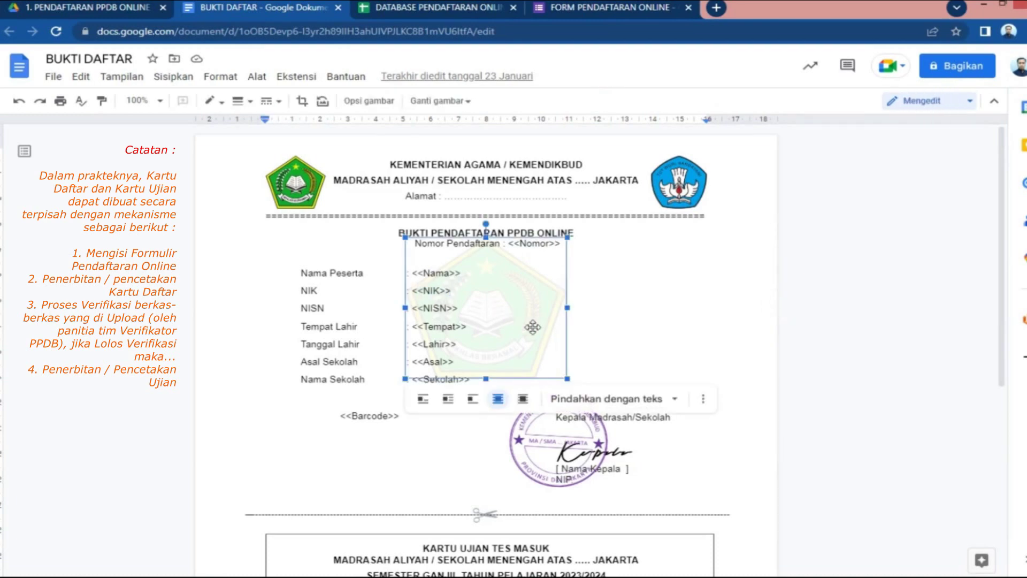
pyautogui.click(631, 331)
# Highlight the <<Photo>> placeholder and the principal's stamp and signature image
pyautogui.scroll(-2, 631, 332)
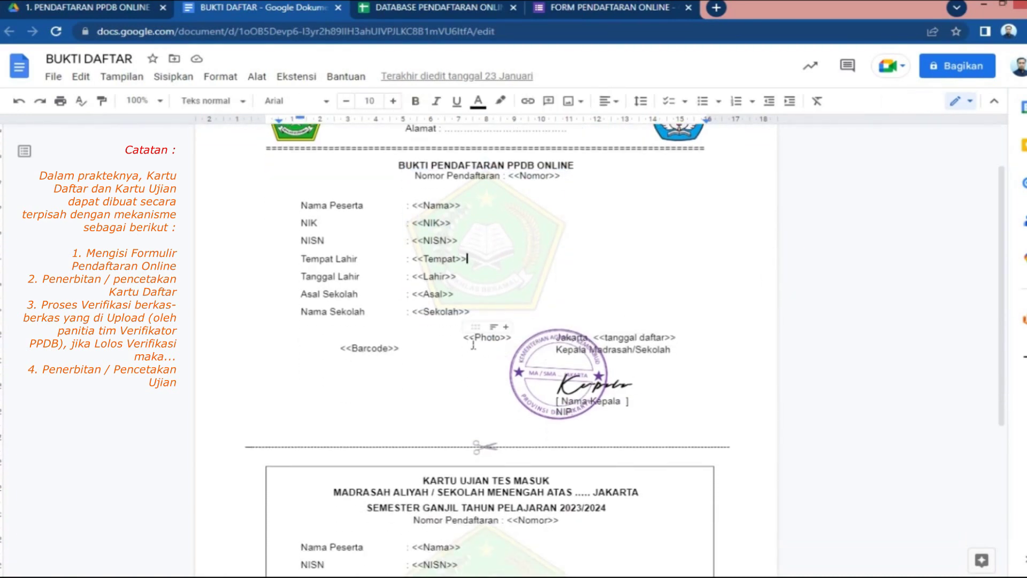
pyautogui.moveTo(470, 340); pyautogui.dragTo(518, 345)
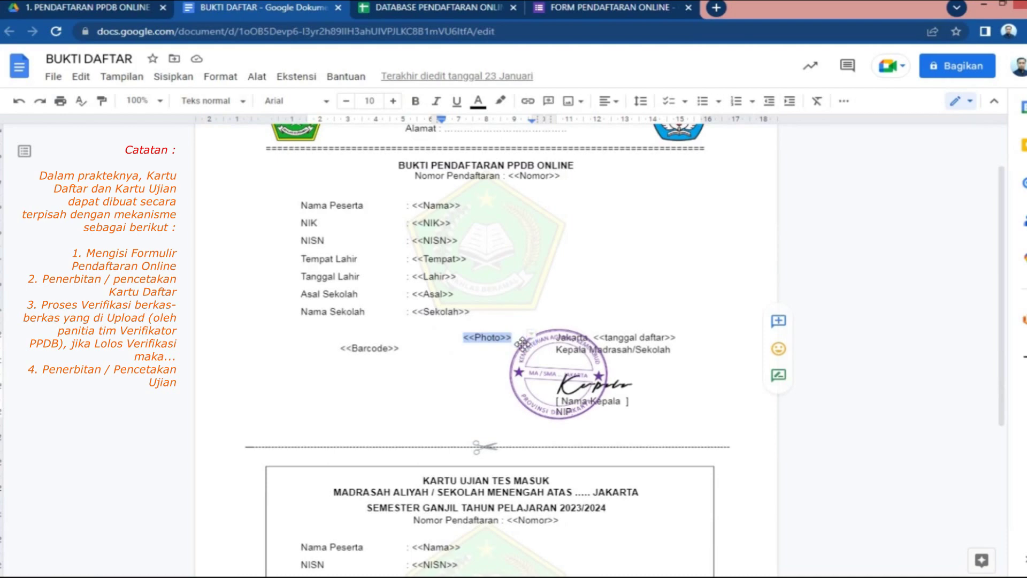
pyautogui.click(613, 306)
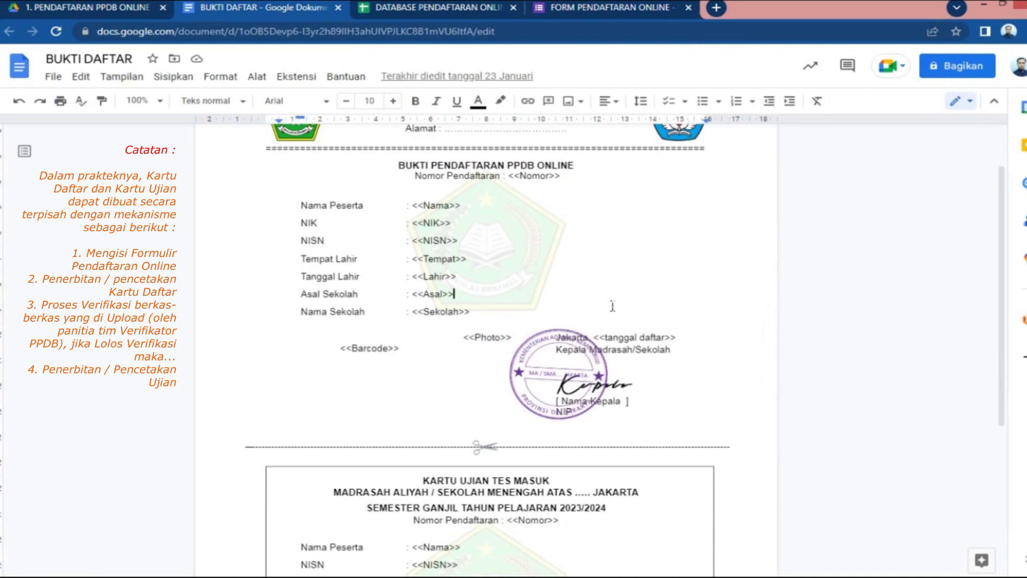
pyautogui.click(539, 374)
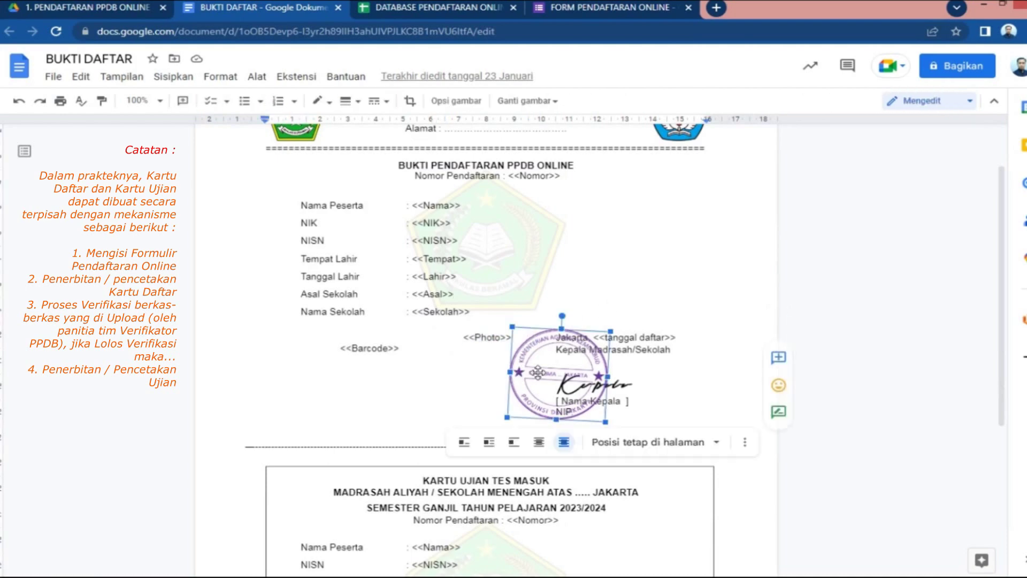
pyautogui.click(627, 389)
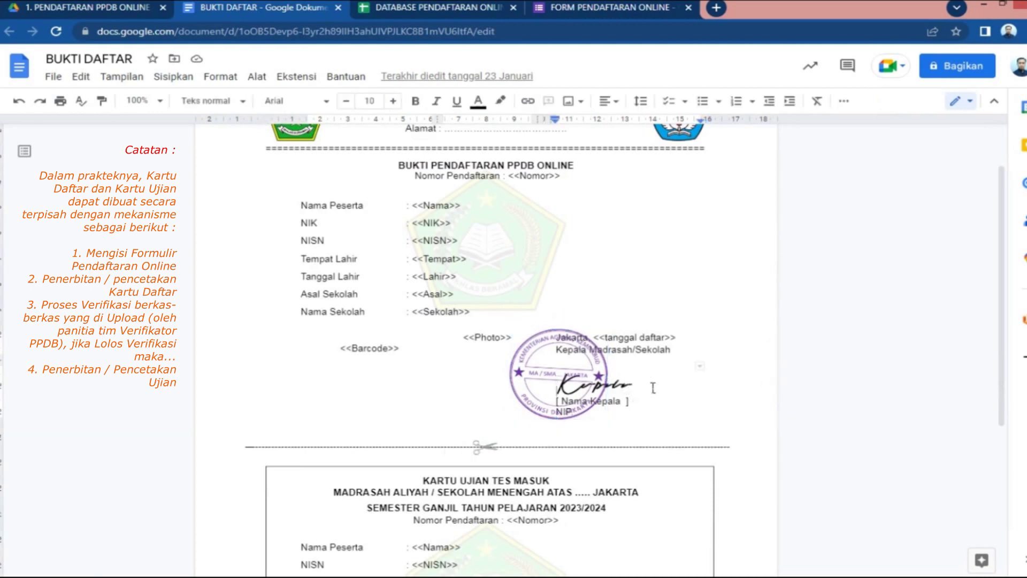
pyautogui.scroll(-5, 669, 386)
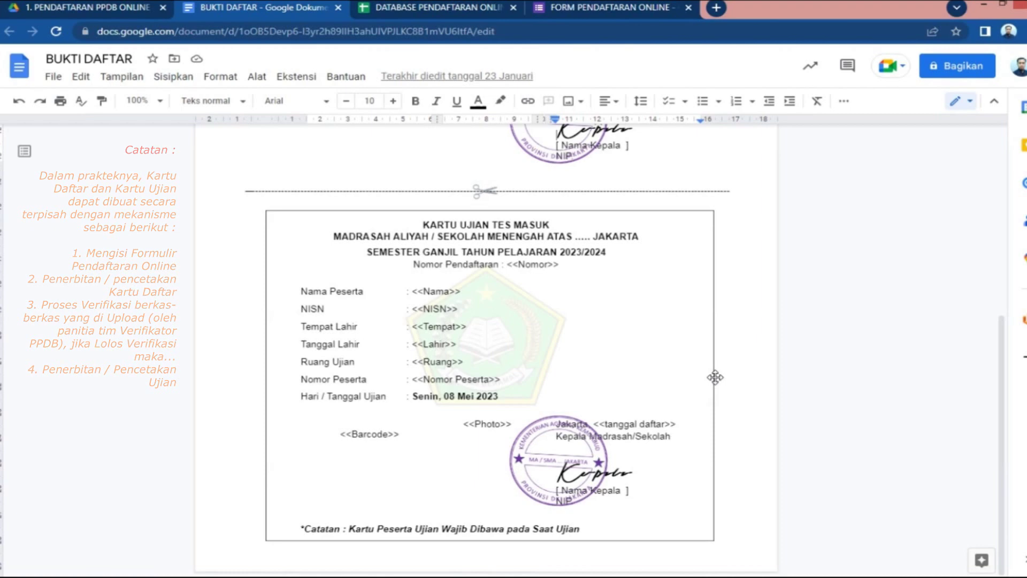
pyautogui.scroll(6, 715, 377)
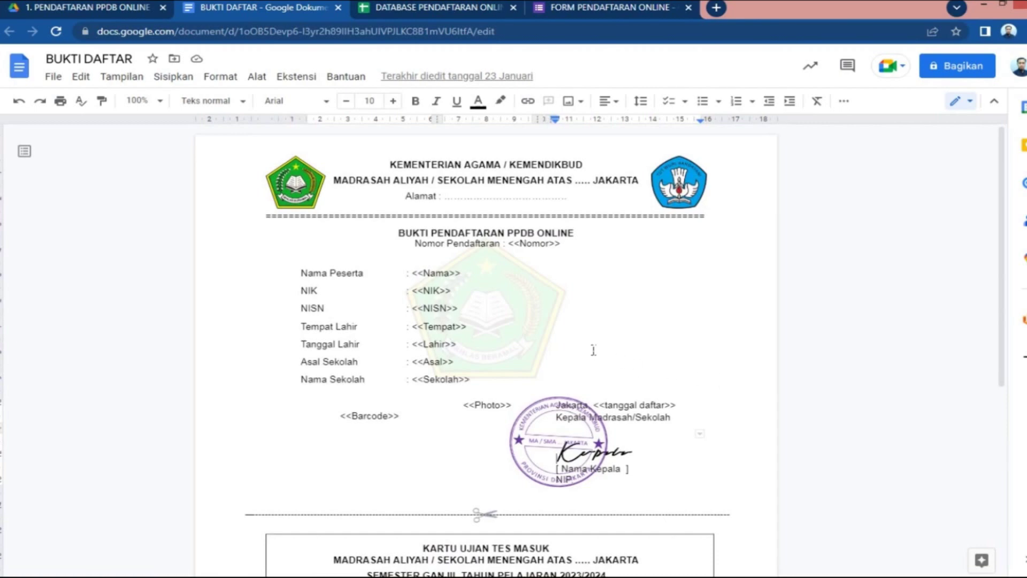
# In DATABASE PENDAFTARAN ONLINE, highlight the nine response rows, then return to the Timestamp header in A1
pyautogui.click(463, 9)
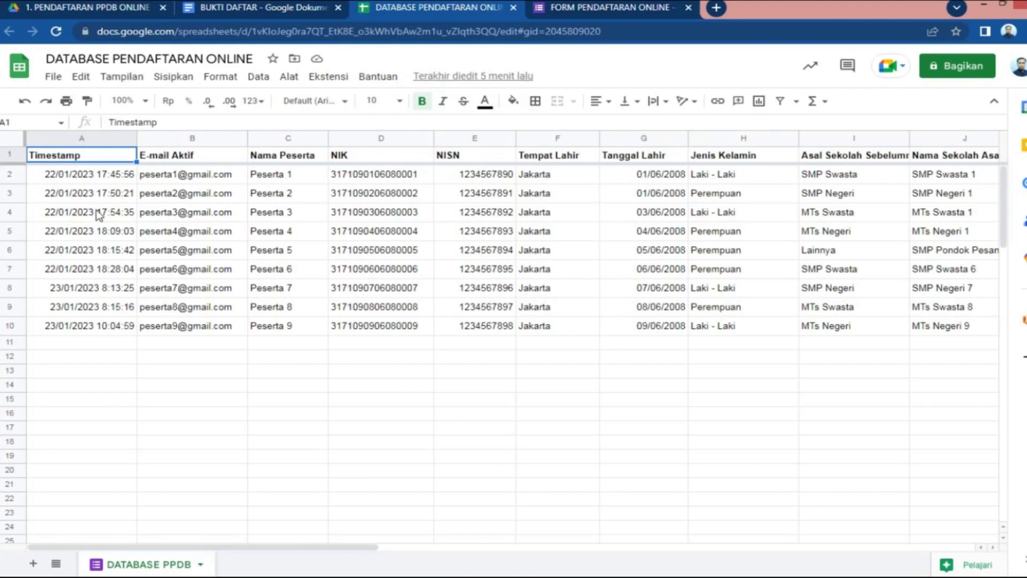
pyautogui.moveTo(17, 174); pyautogui.dragTo(22, 328)
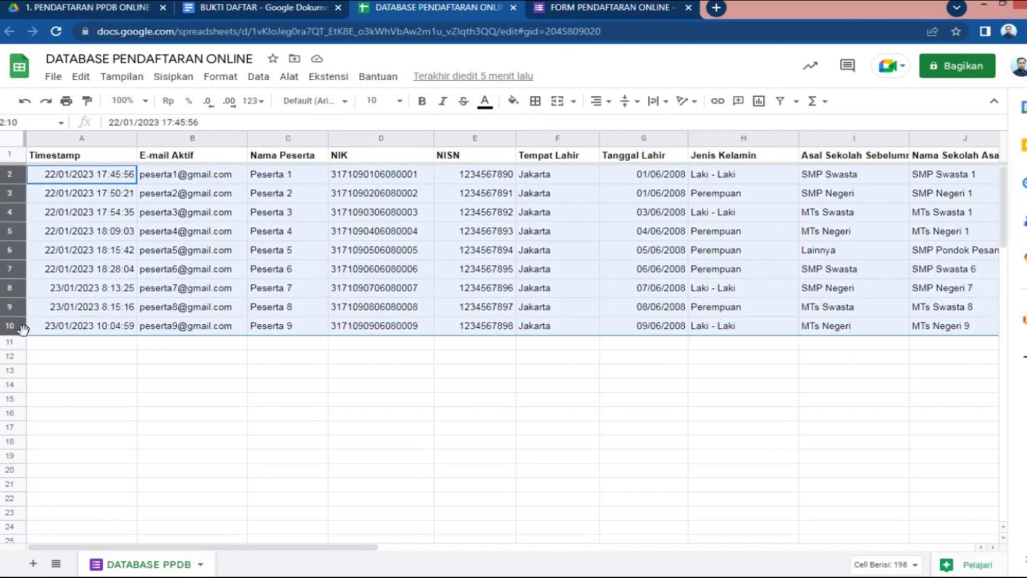
pyautogui.moveTo(157, 328)
pyautogui.moveTo(178, 273)
pyautogui.moveTo(207, 173)
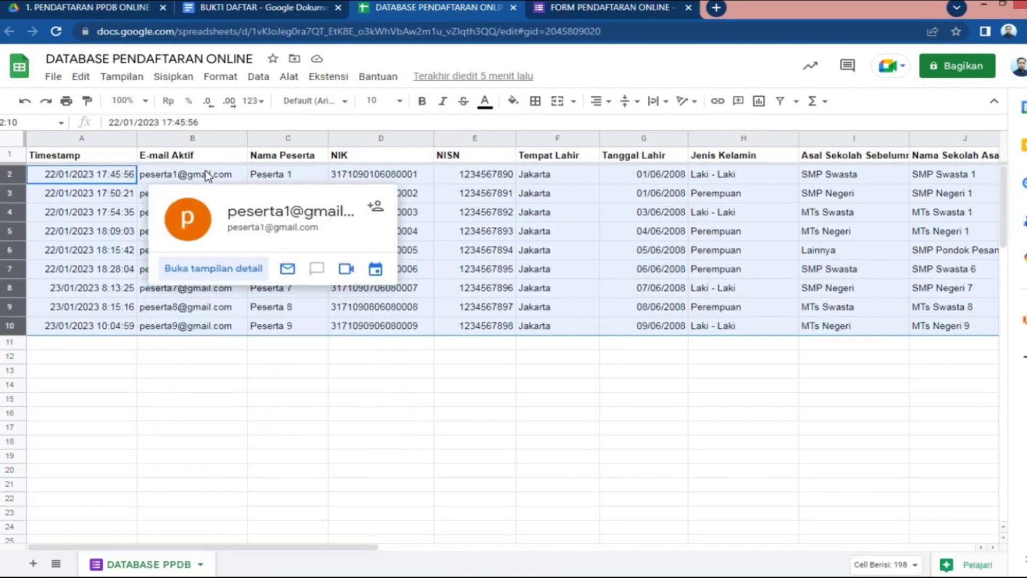
pyautogui.click(193, 396)
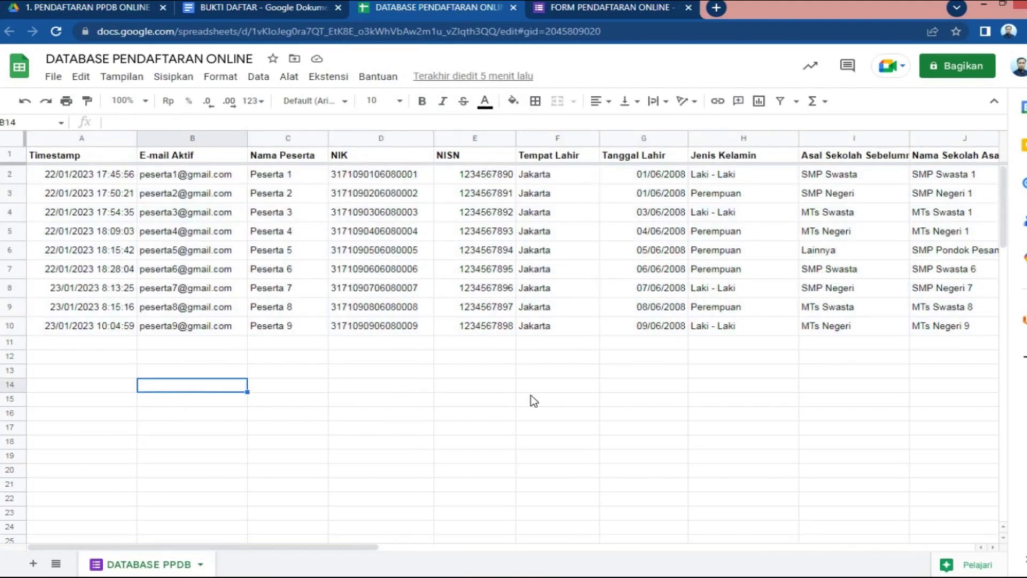
pyautogui.click(109, 160)
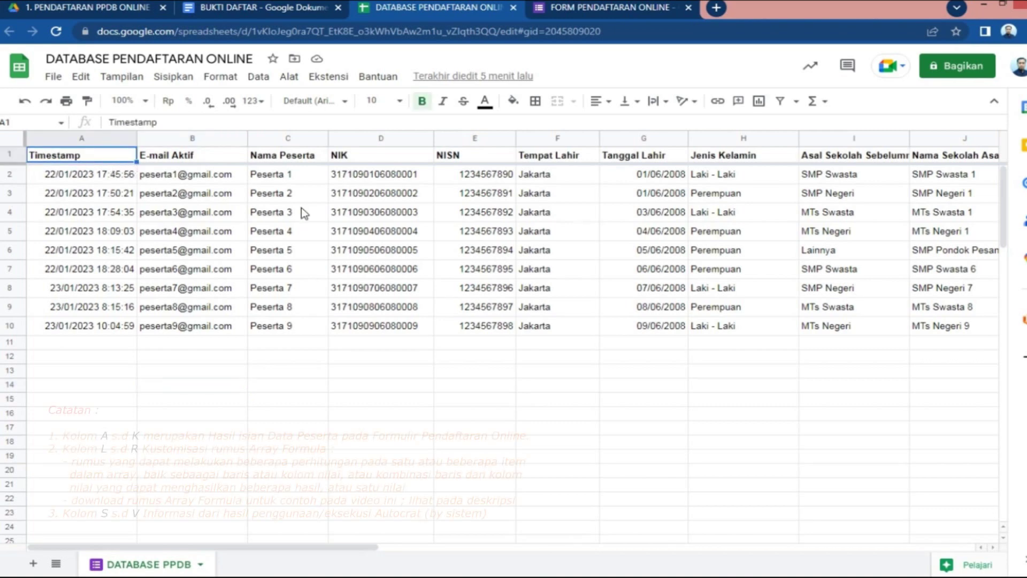
# Step along the header row from Nama Peserta to Nomor Daftar to show its arrayformula
pyautogui.press('Right')
pyautogui.press('Right')
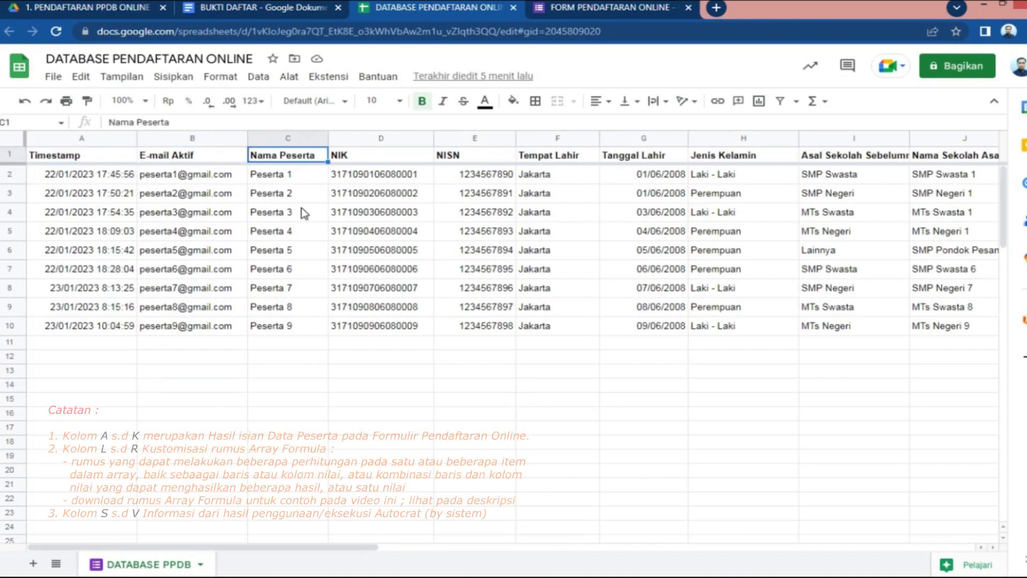
pyautogui.press('Right')
pyautogui.press('Right')
pyautogui.press('Right')
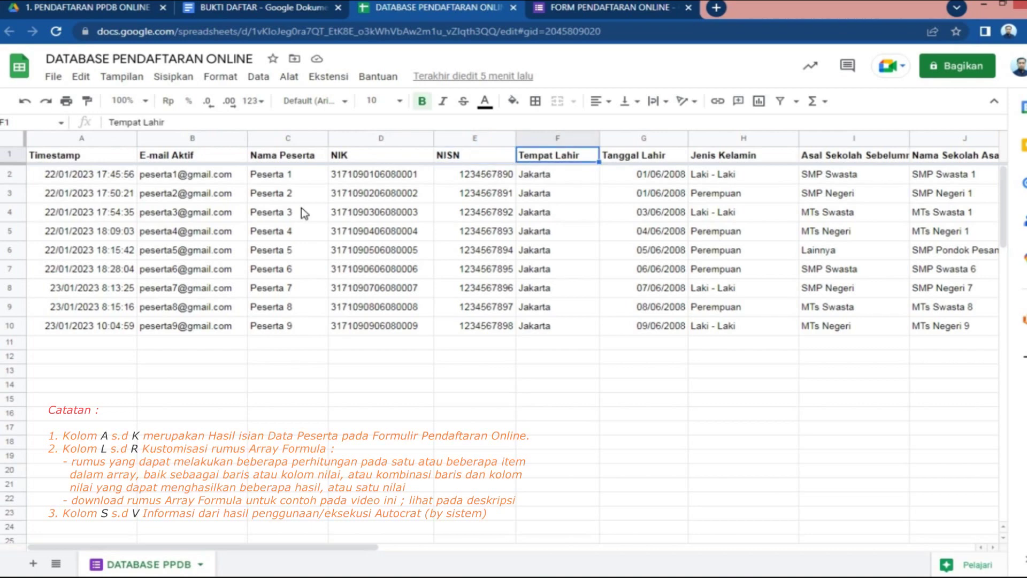
pyautogui.press('Right')
pyautogui.press('Right')
pyautogui.press('Right')
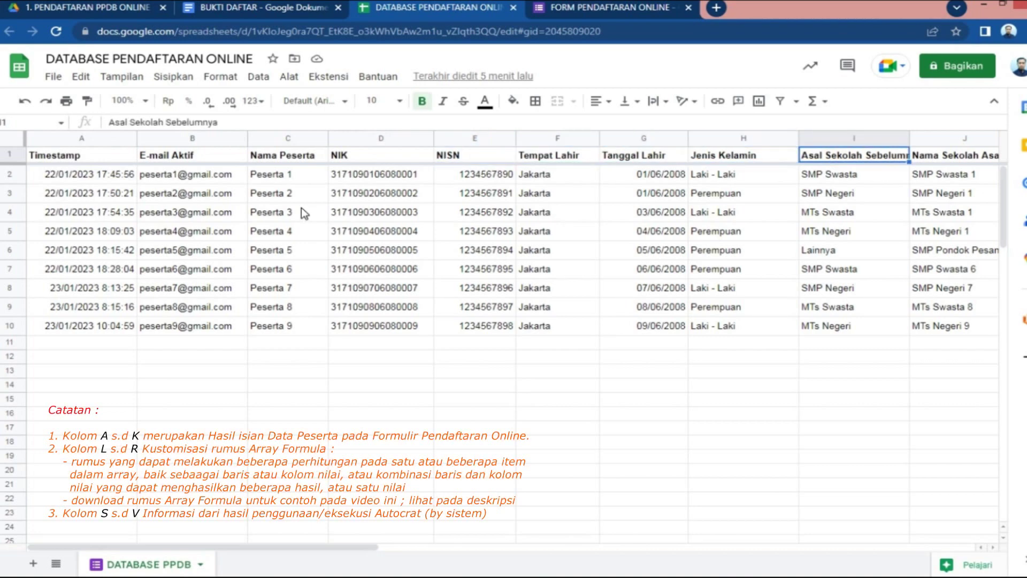
pyautogui.press('Right')
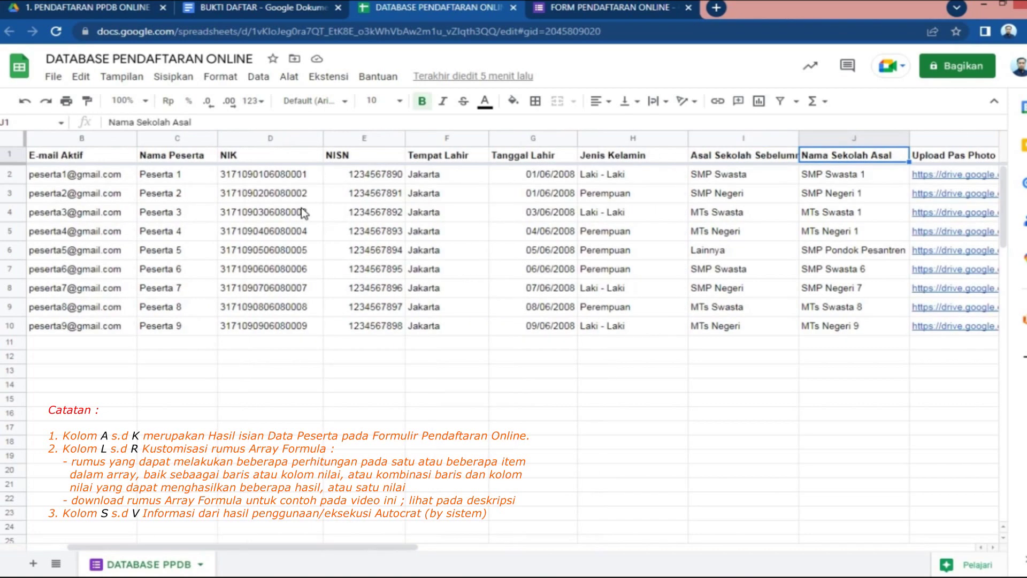
pyautogui.press('Right')
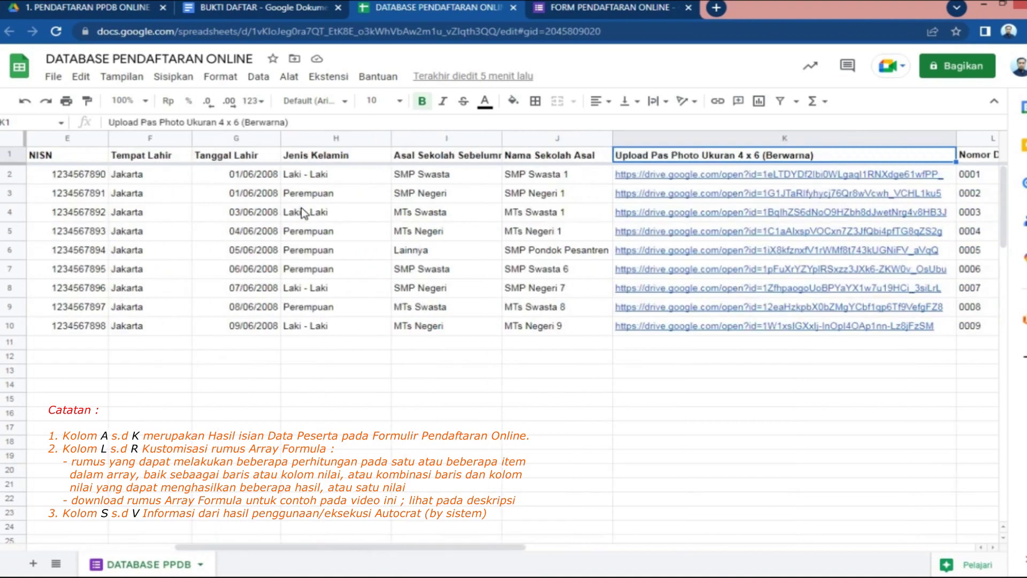
pyautogui.press('Right')
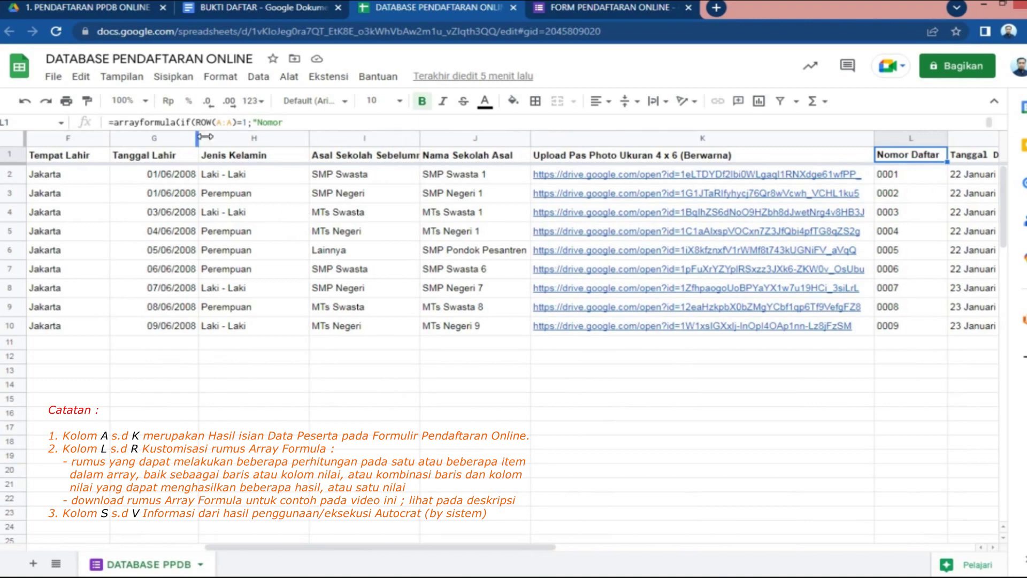
pyautogui.moveTo(206, 133); pyautogui.dragTo(212, 162)
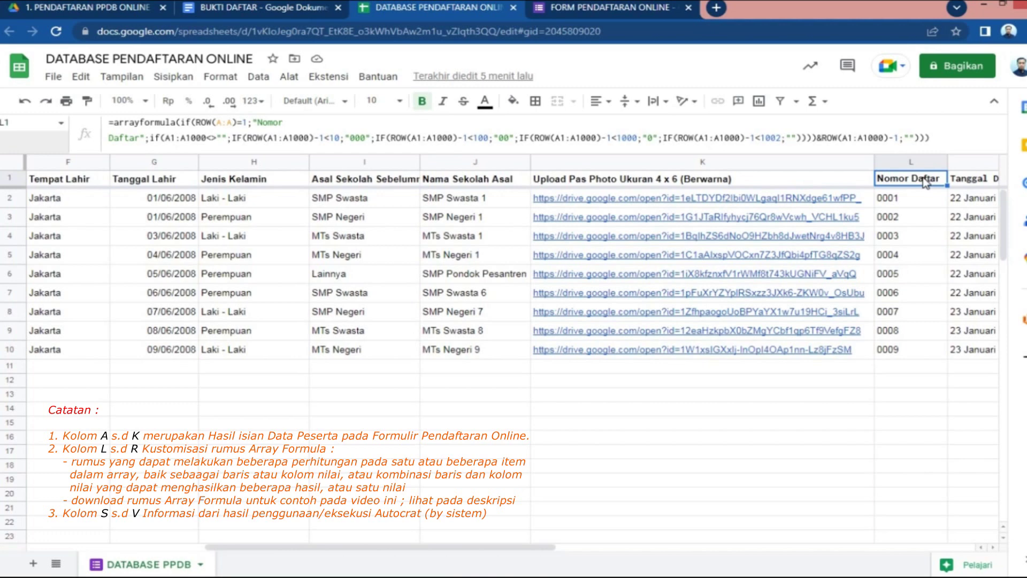
pyautogui.press('Right')
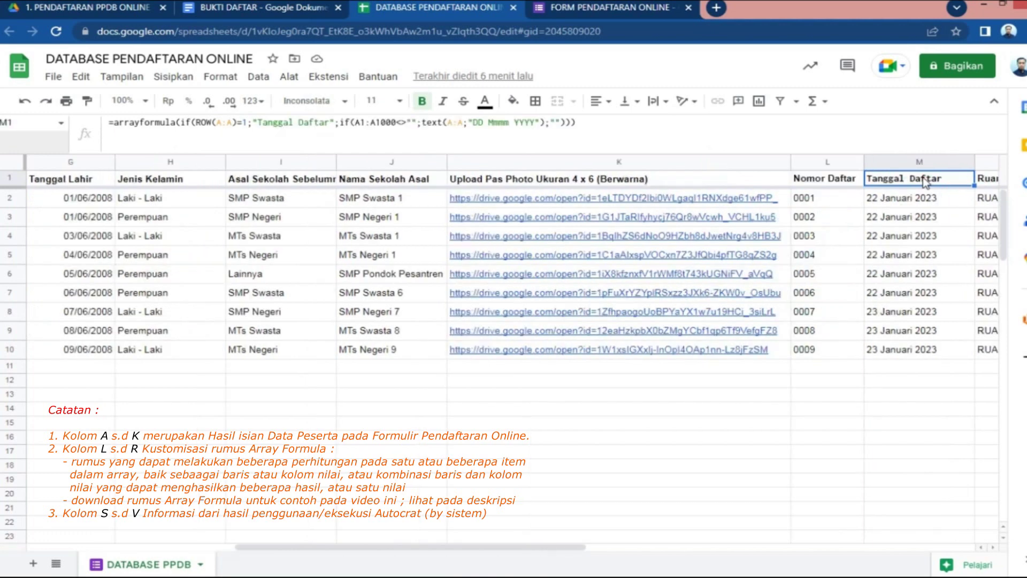
pyautogui.press('Right')
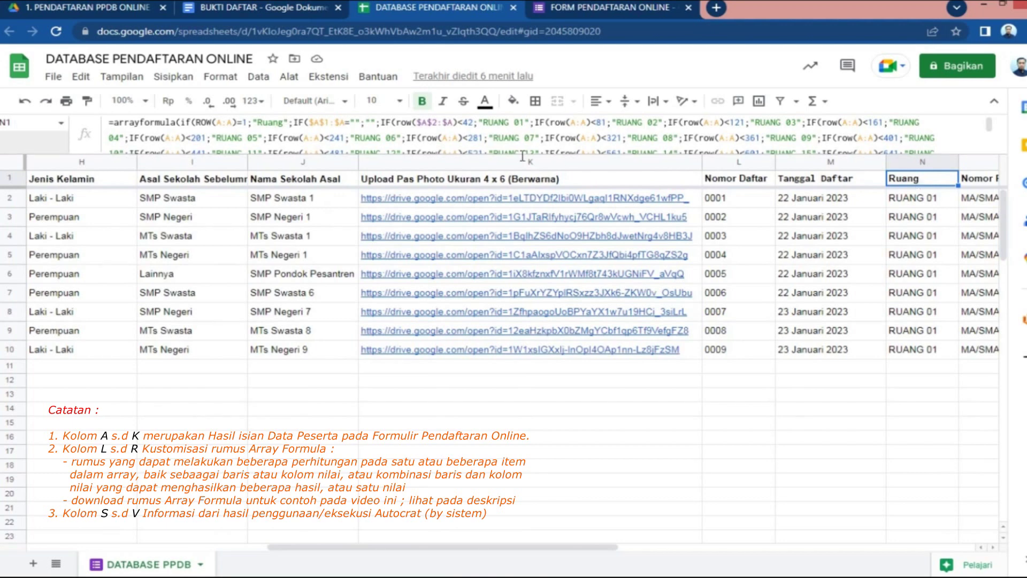
pyautogui.moveTo(512, 162); pyautogui.dragTo(509, 195)
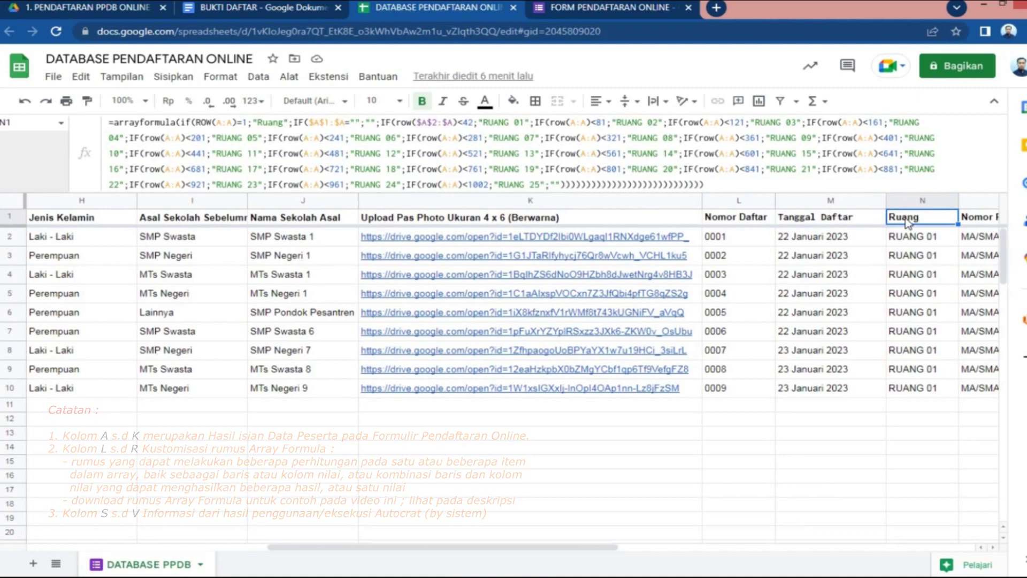
pyautogui.press('Right')
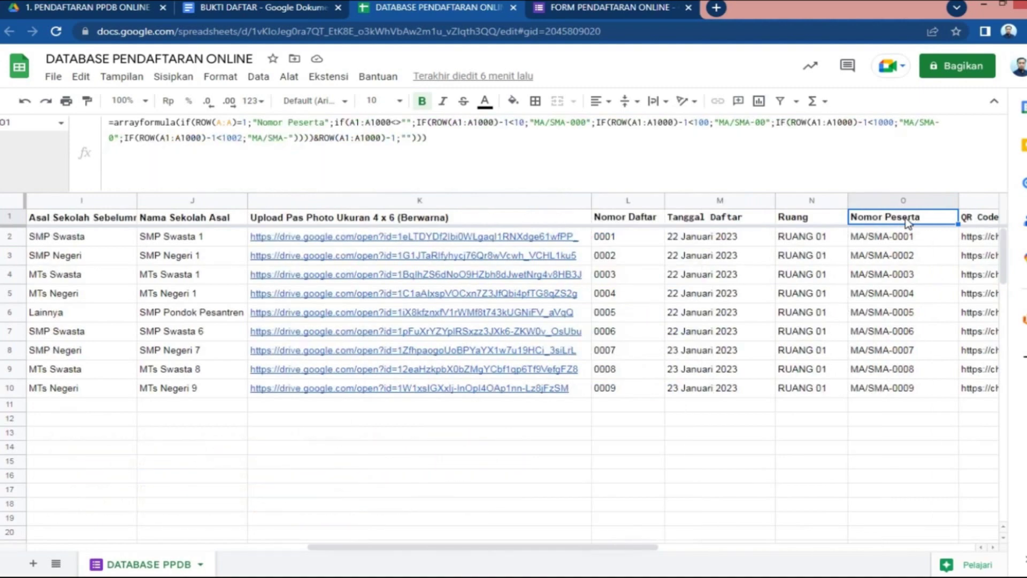
pyautogui.press('Right')
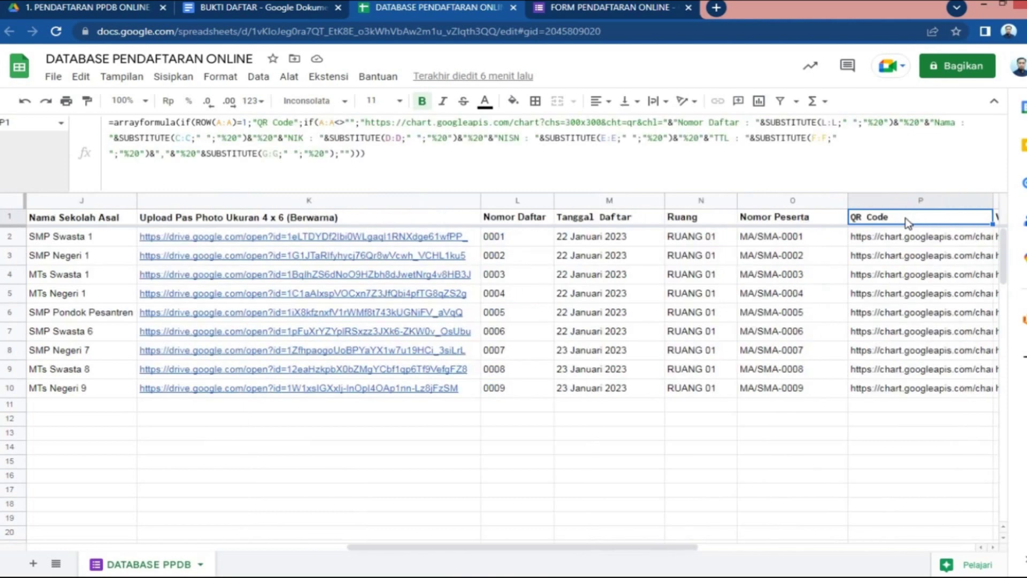
pyautogui.press('Right')
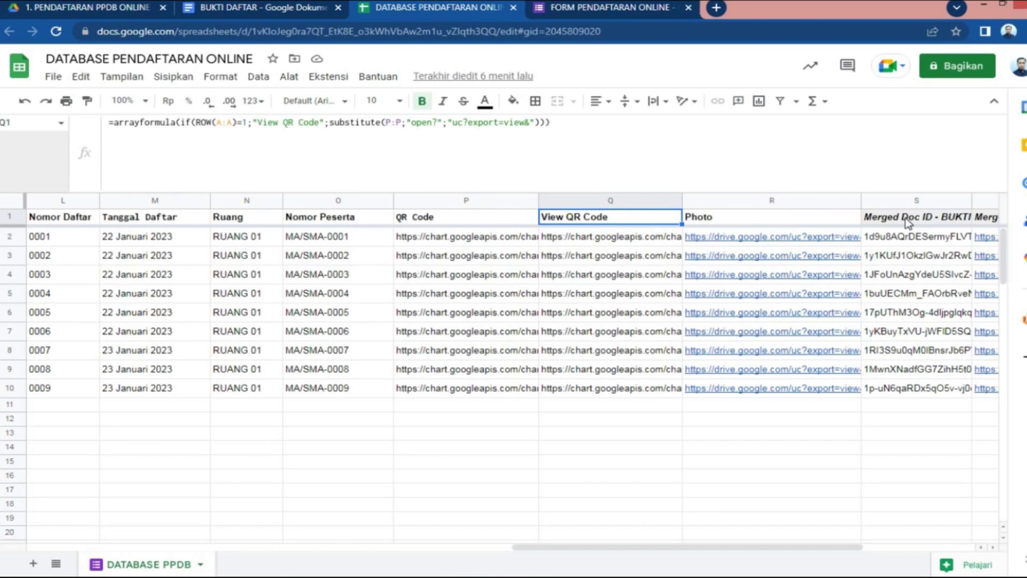
pyautogui.press('Right')
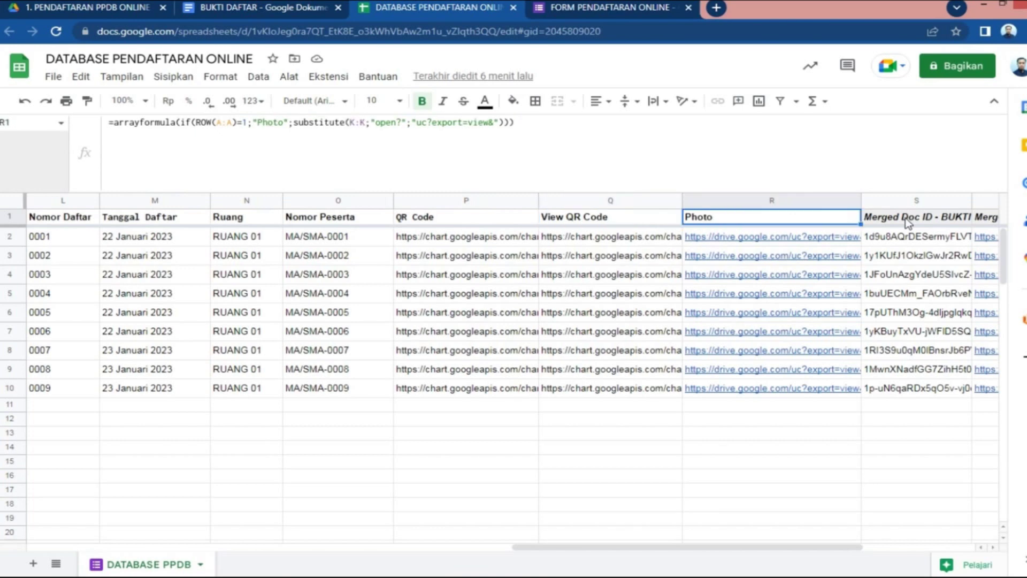
pyautogui.moveTo(448, 193); pyautogui.dragTo(450, 135)
pyautogui.moveTo(778, 245)
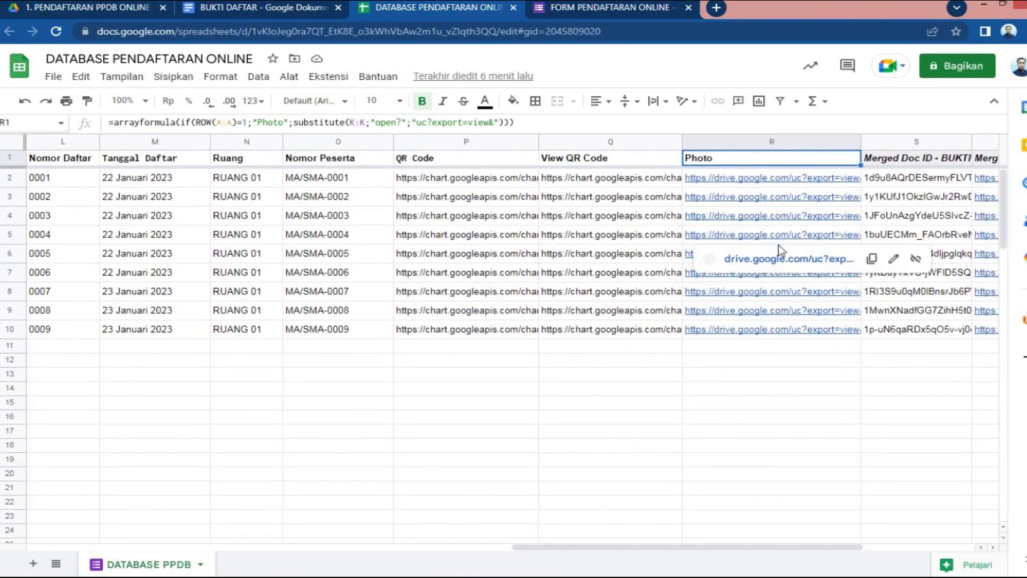
pyautogui.moveTo(851, 554); pyautogui.dragTo(971, 548)
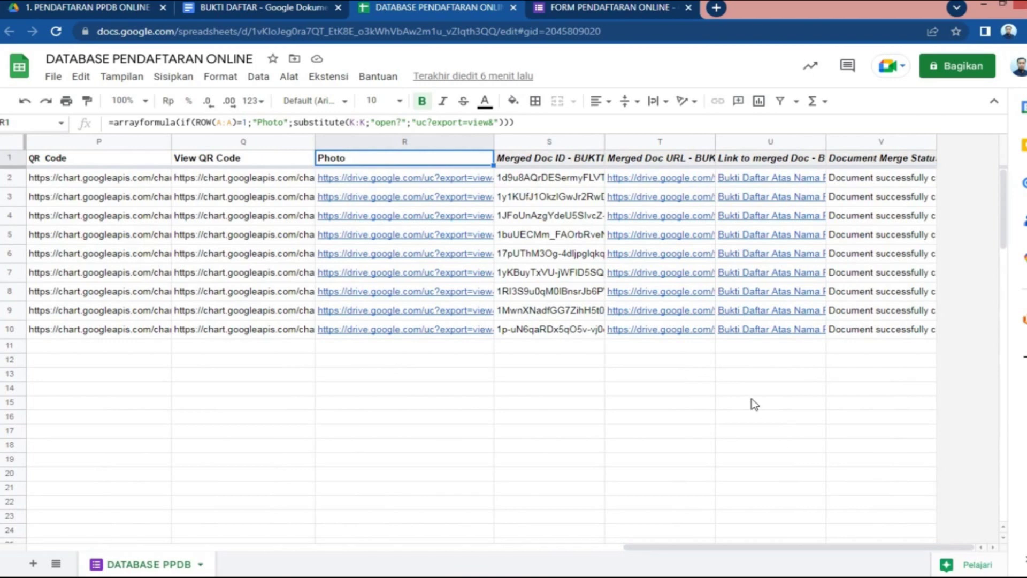
# Highlight the Autocrat merge result columns S to V, then return to the form editor
pyautogui.moveTo(581, 161); pyautogui.dragTo(890, 337)
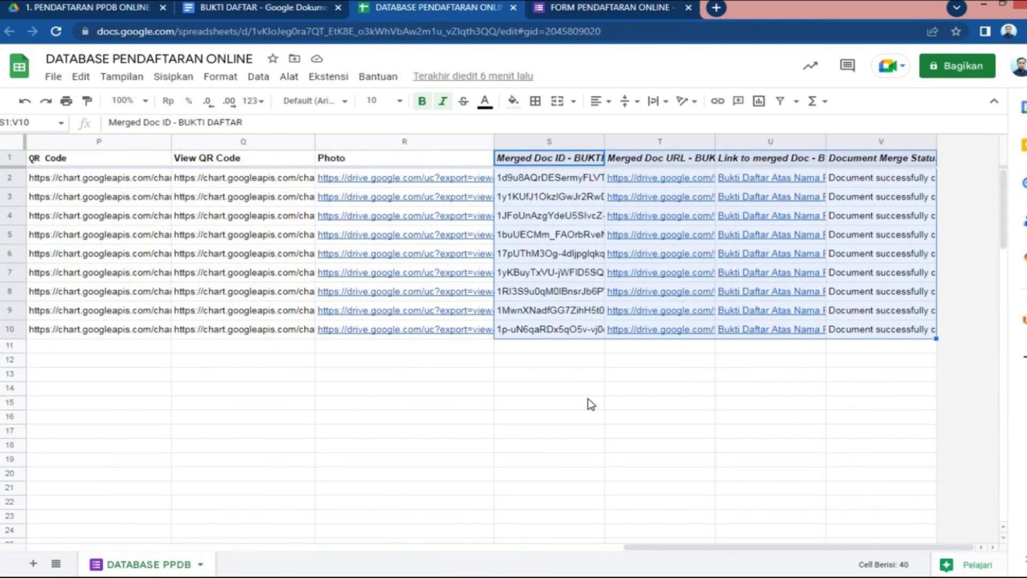
pyautogui.click(485, 391)
pyautogui.moveTo(644, 546); pyautogui.dragTo(51, 554)
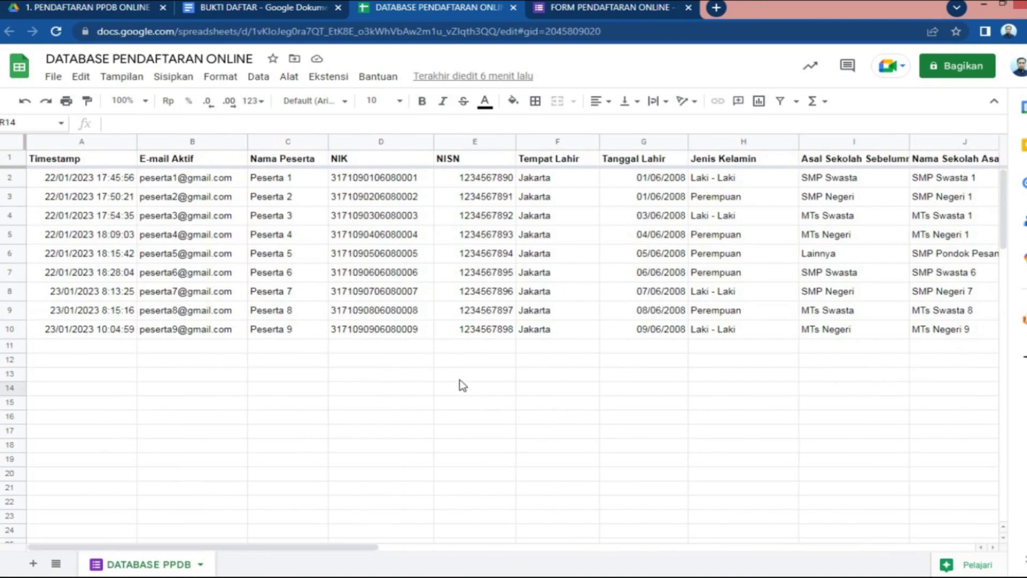
pyautogui.click(612, 8)
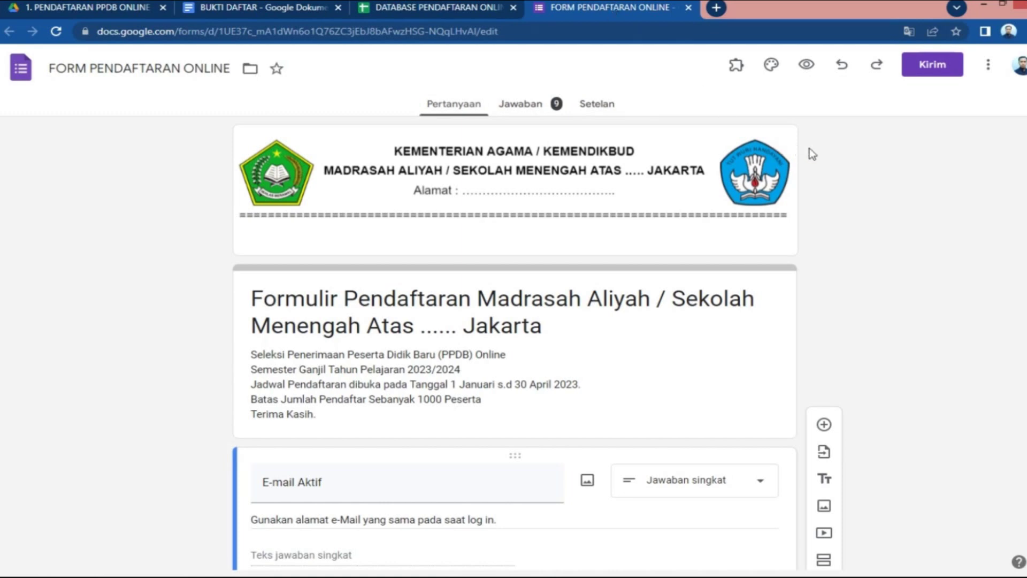
pyautogui.click(538, 114)
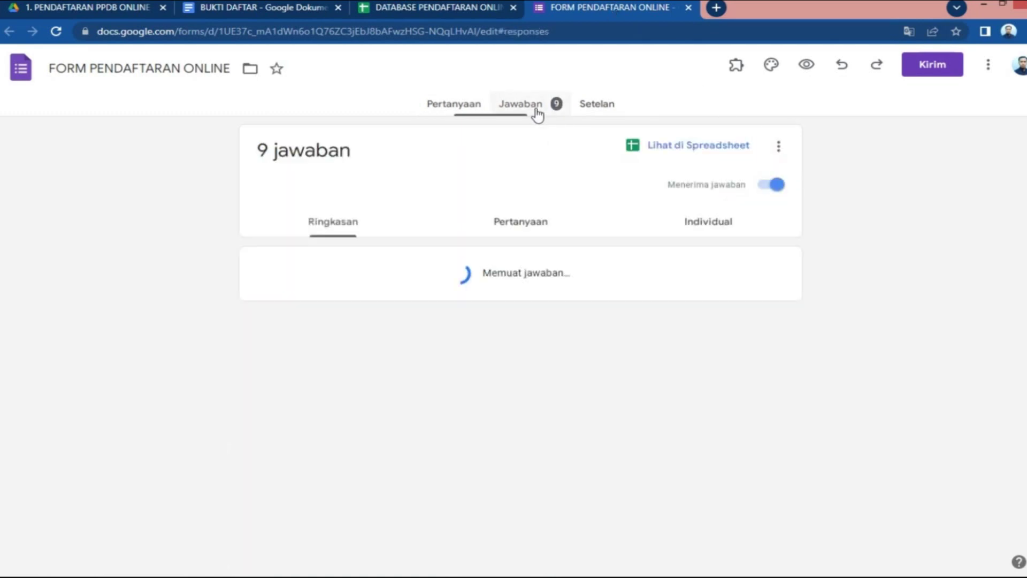
pyautogui.scroll(-3, 425, 305)
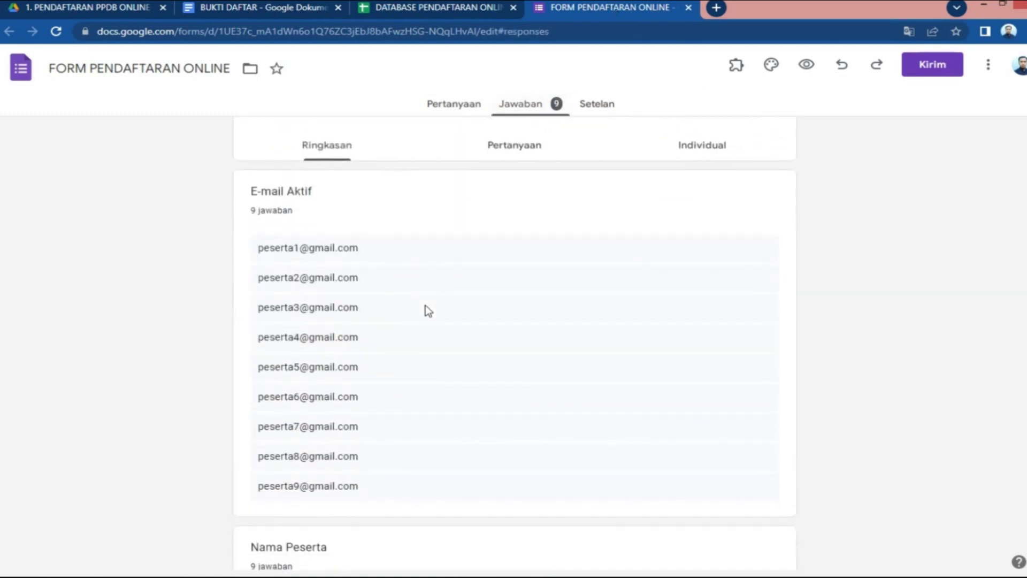
pyautogui.moveTo(259, 193); pyautogui.dragTo(388, 197)
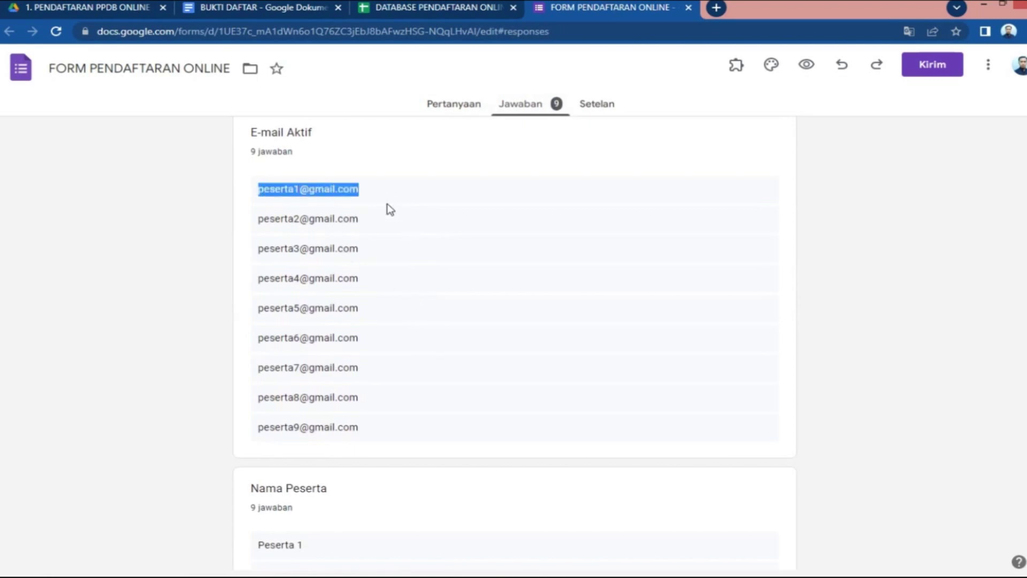
pyautogui.moveTo(260, 431); pyautogui.dragTo(367, 434)
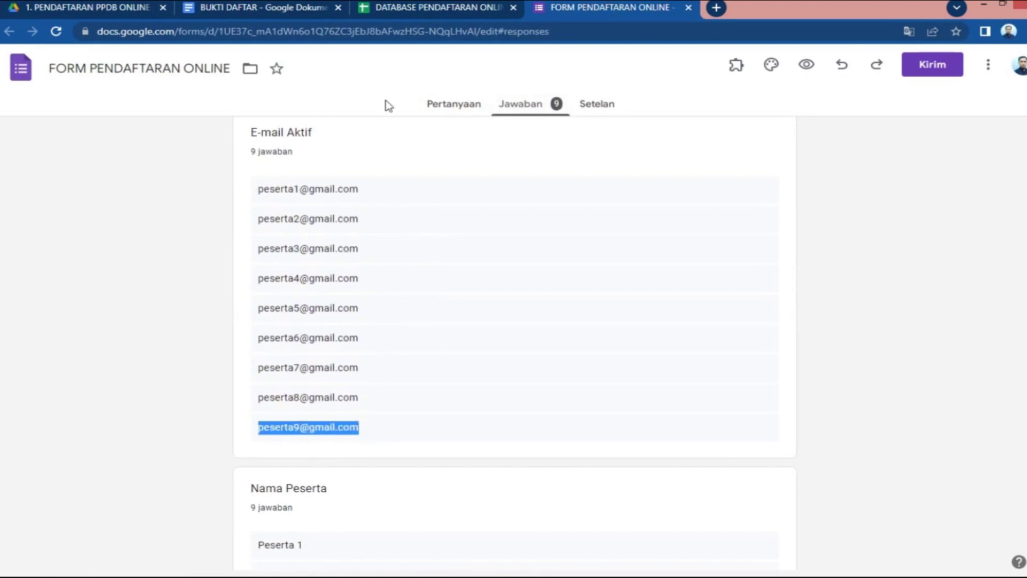
pyautogui.click(411, 7)
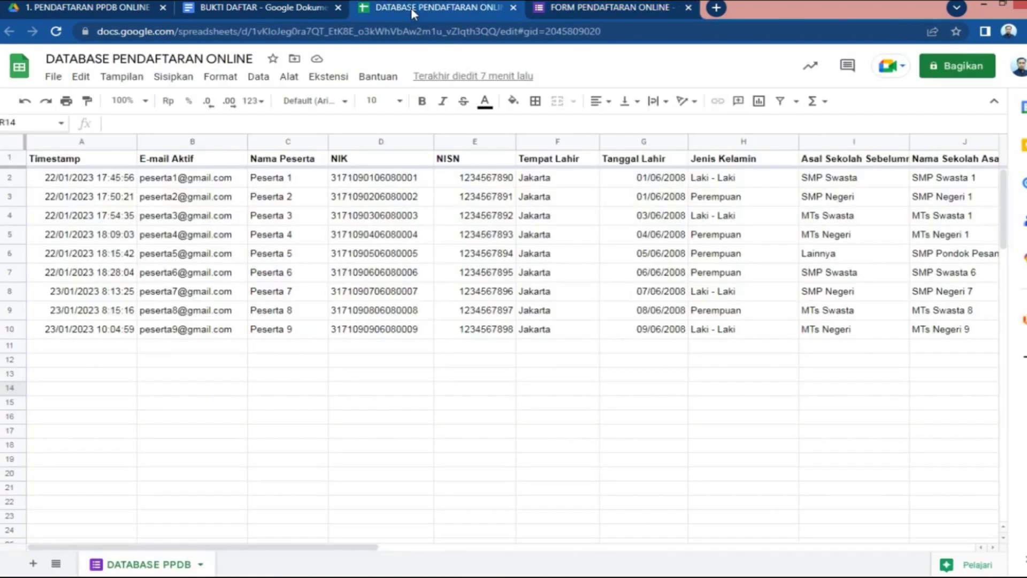
pyautogui.click(144, 182)
pyautogui.click(212, 332)
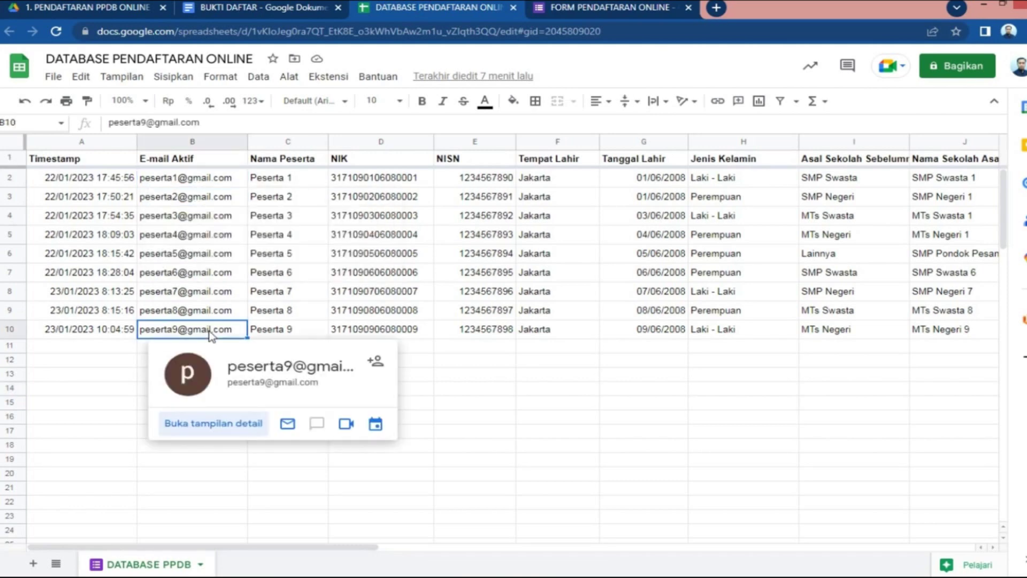
pyautogui.click(585, 8)
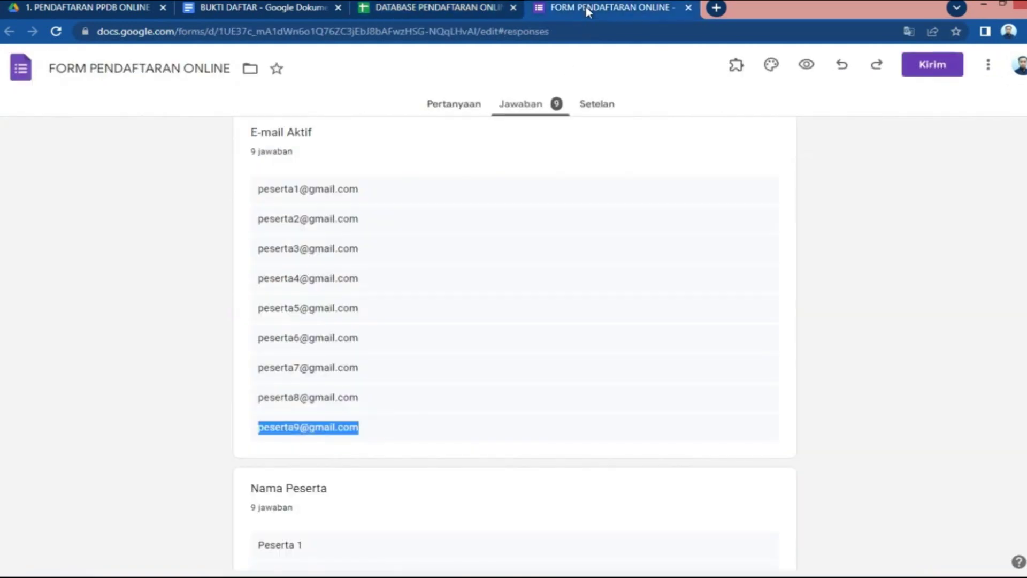
pyautogui.click(471, 109)
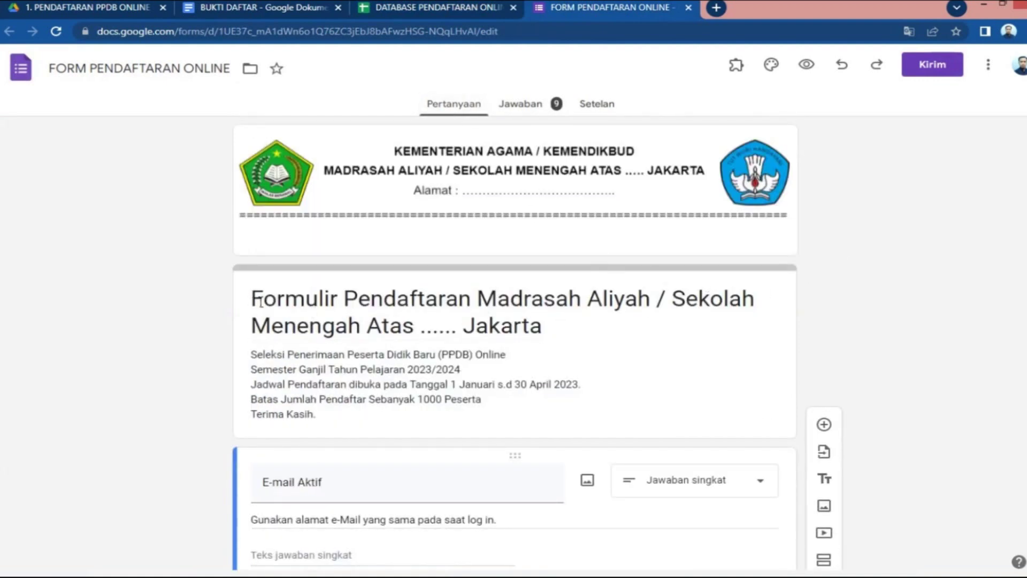
pyautogui.moveTo(251, 298); pyautogui.dragTo(417, 298)
pyautogui.moveTo(488, 325); pyautogui.dragTo(594, 337)
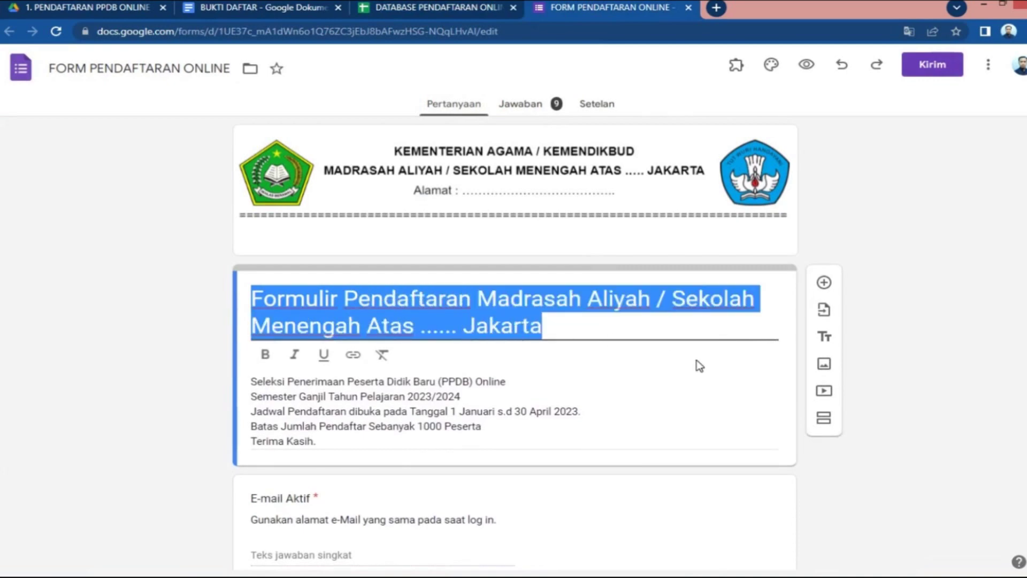
pyautogui.click(613, 409)
pyautogui.hotkey('ctrl', 'a')
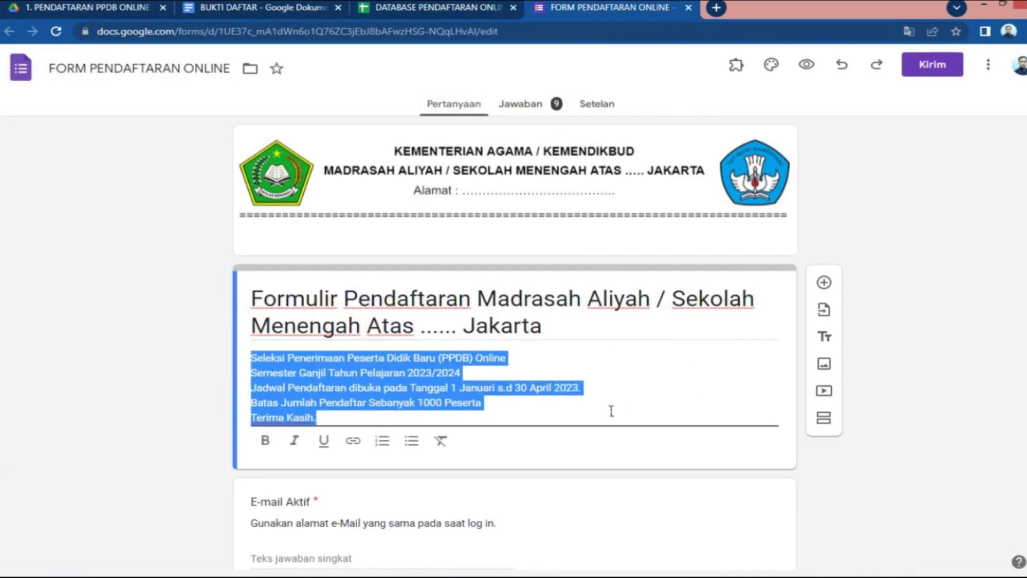
pyautogui.scroll(-4, 610, 409)
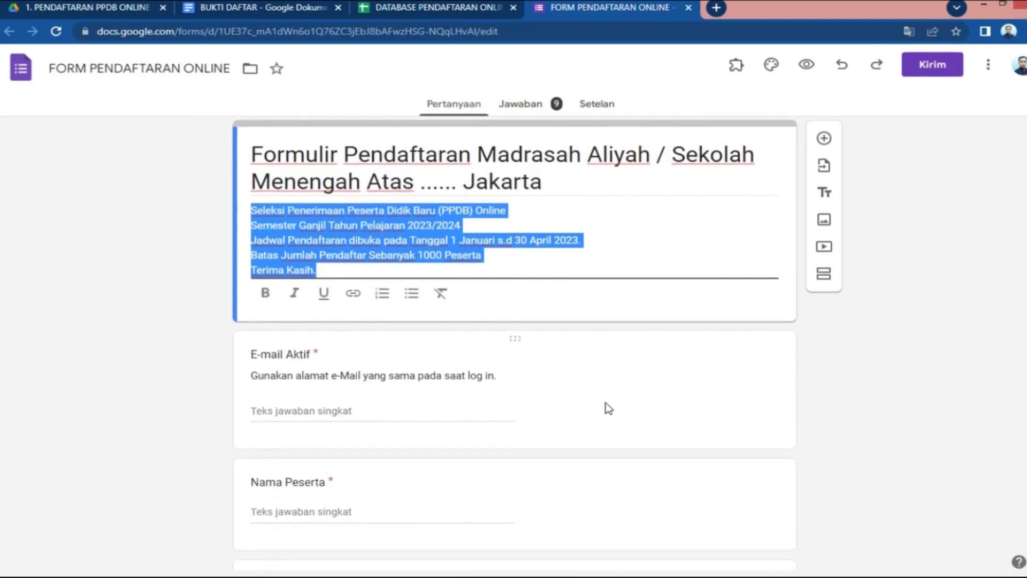
pyautogui.click(346, 363)
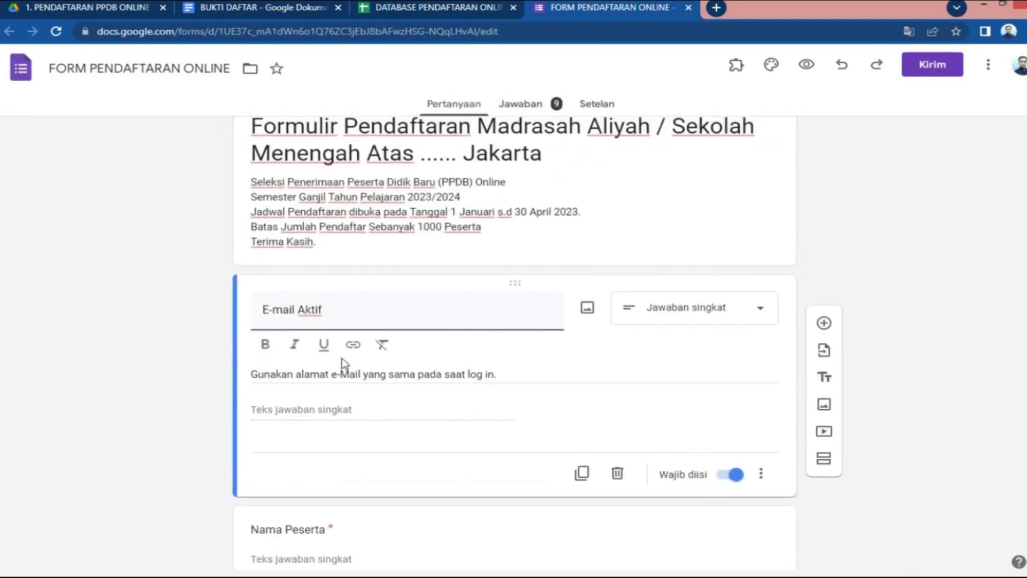
pyautogui.scroll(-5, 209, 363)
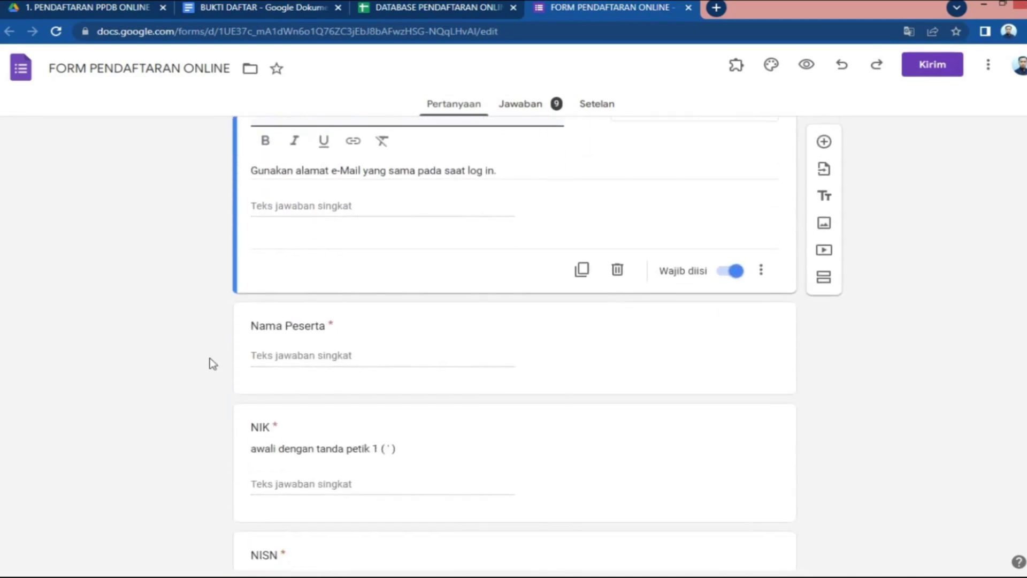
pyautogui.click(283, 354)
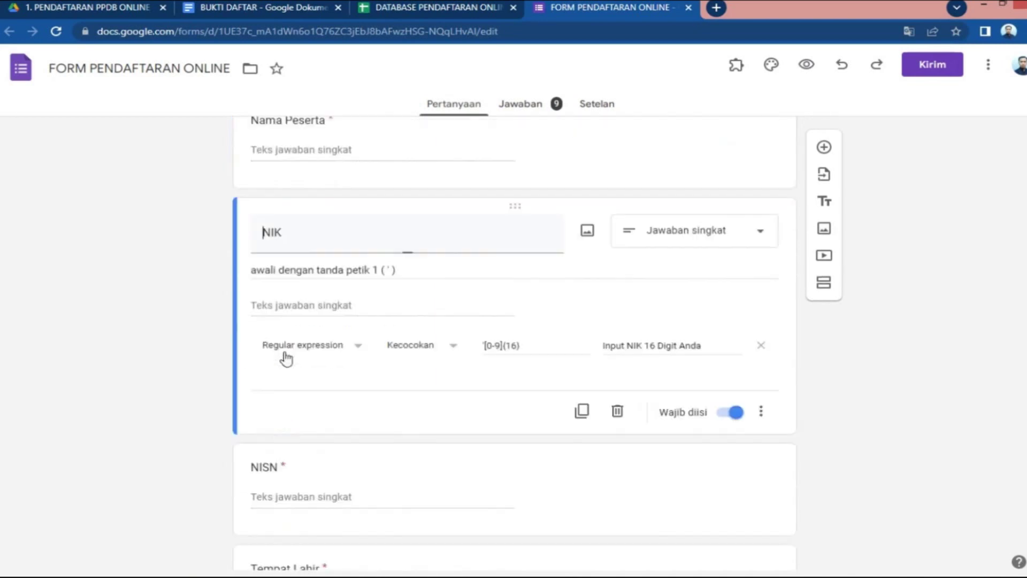
pyautogui.moveTo(261, 305); pyautogui.dragTo(426, 312)
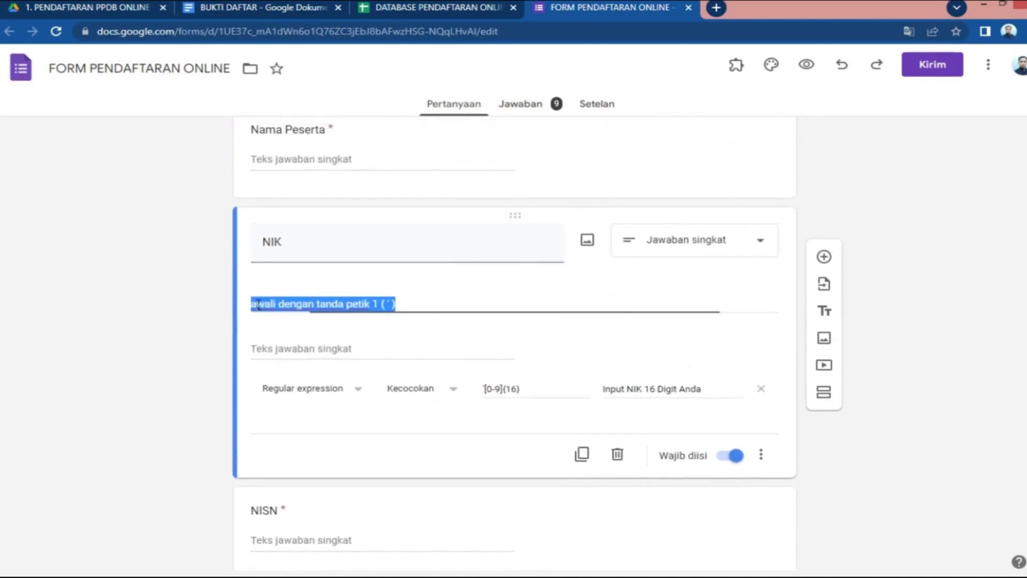
pyautogui.scroll(-4, 770, 357)
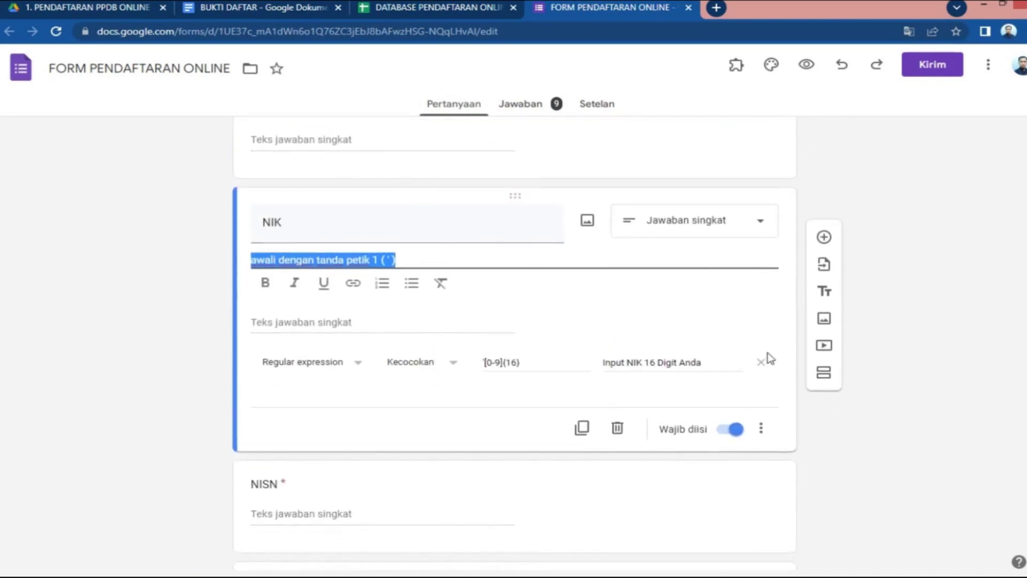
pyautogui.scroll(-1, 769, 357)
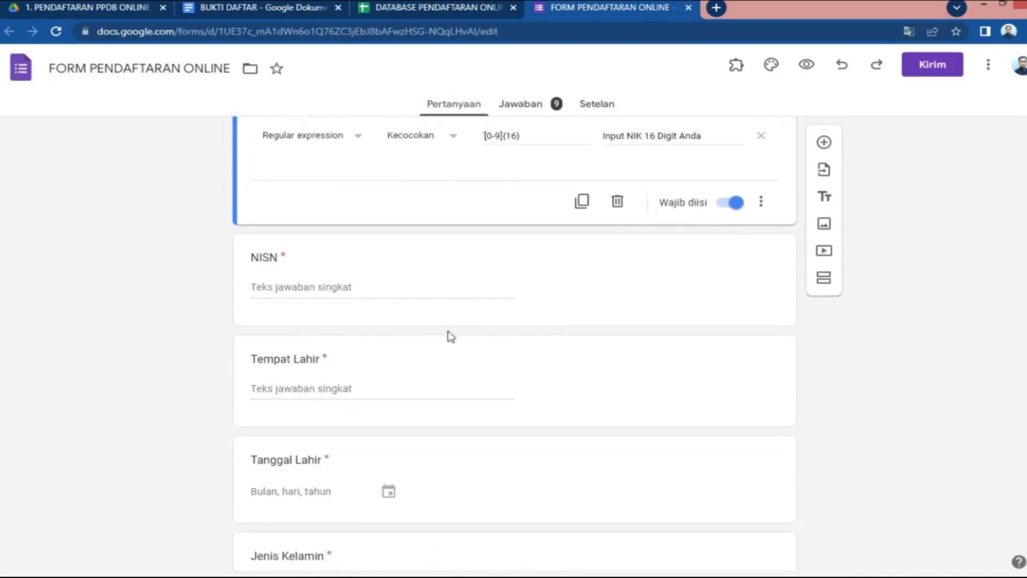
pyautogui.click(334, 291)
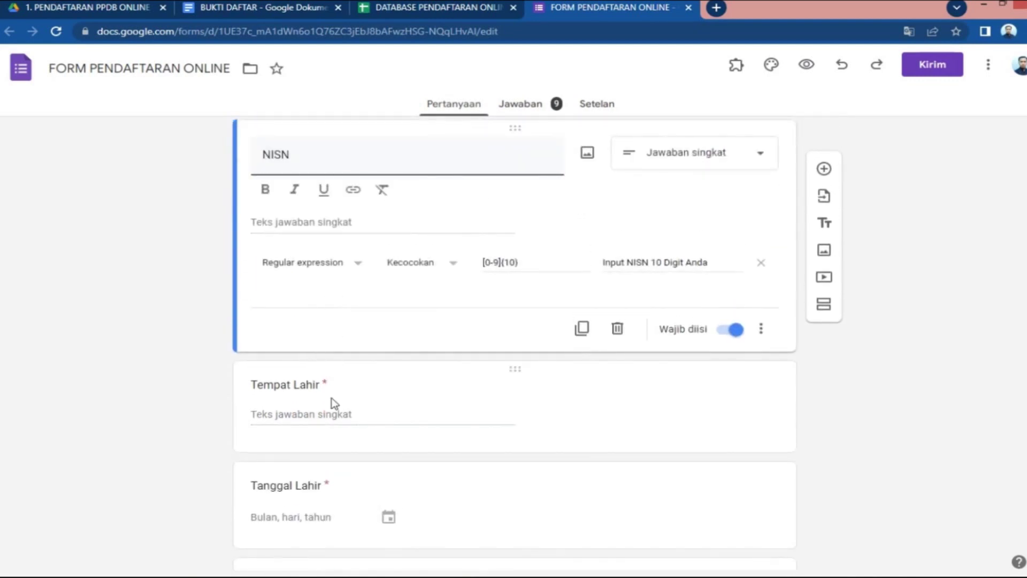
pyautogui.scroll(1, 334, 403)
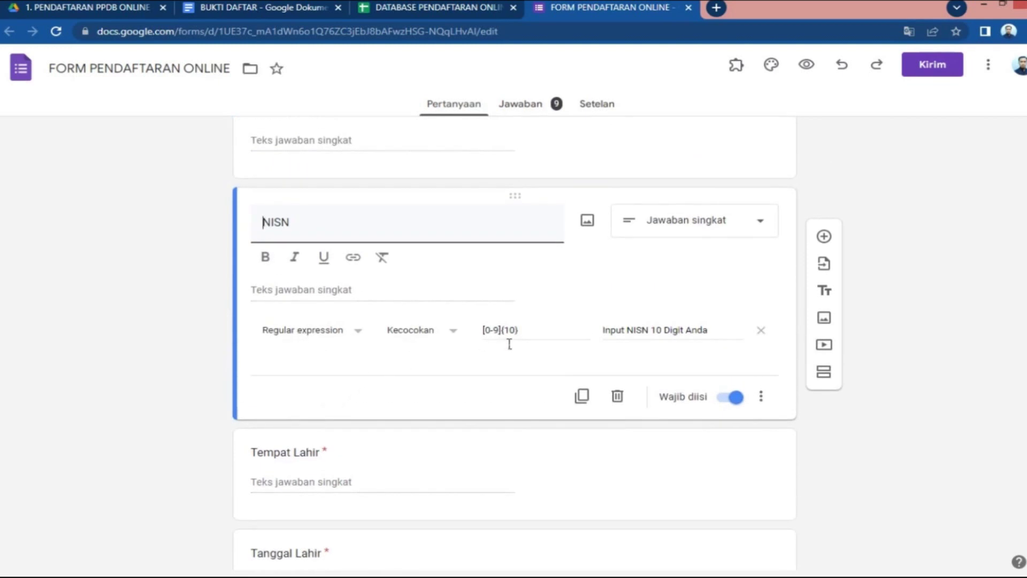
pyautogui.click(529, 337)
pyautogui.moveTo(518, 303); pyautogui.dragTo(477, 310)
pyautogui.click(466, 333)
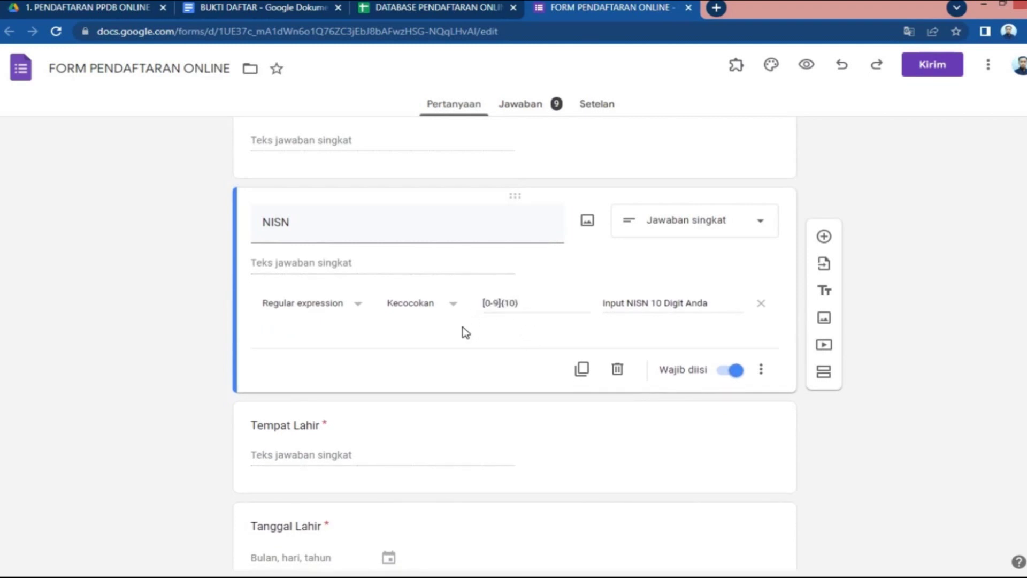
pyautogui.scroll(-3, 462, 328)
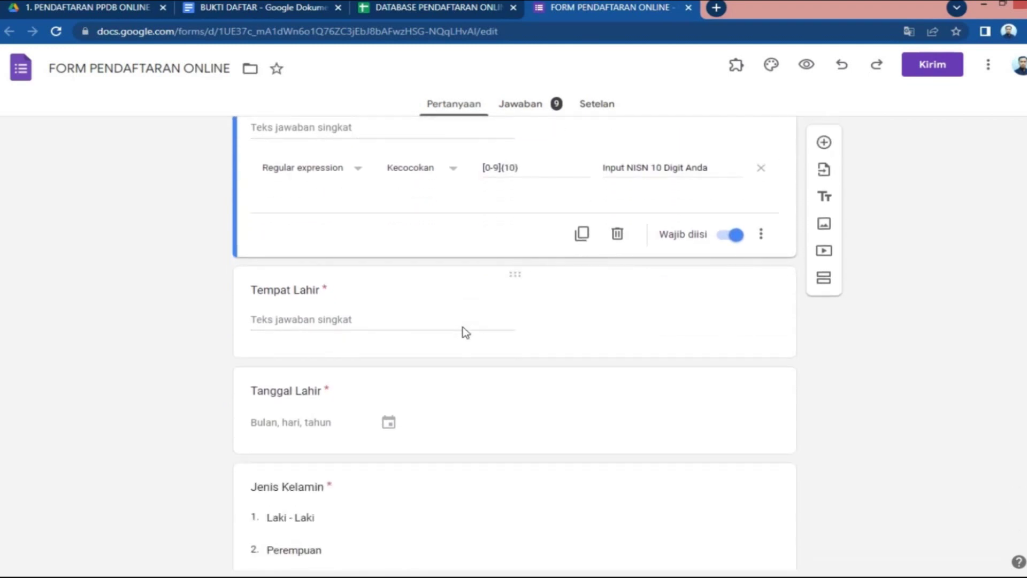
pyautogui.scroll(-1, 408, 332)
pyautogui.scroll(-3, 409, 336)
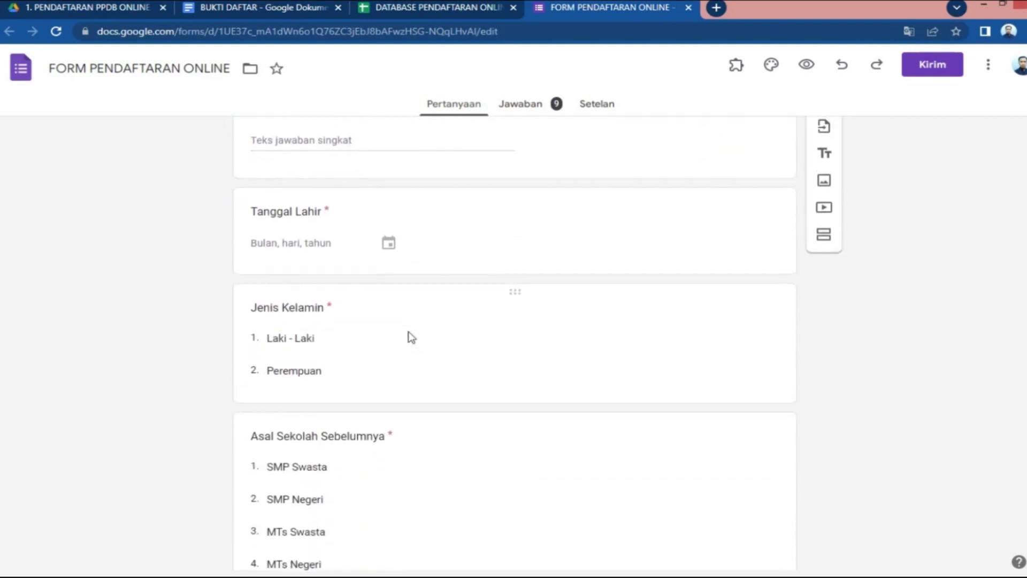
pyautogui.scroll(-5, 409, 332)
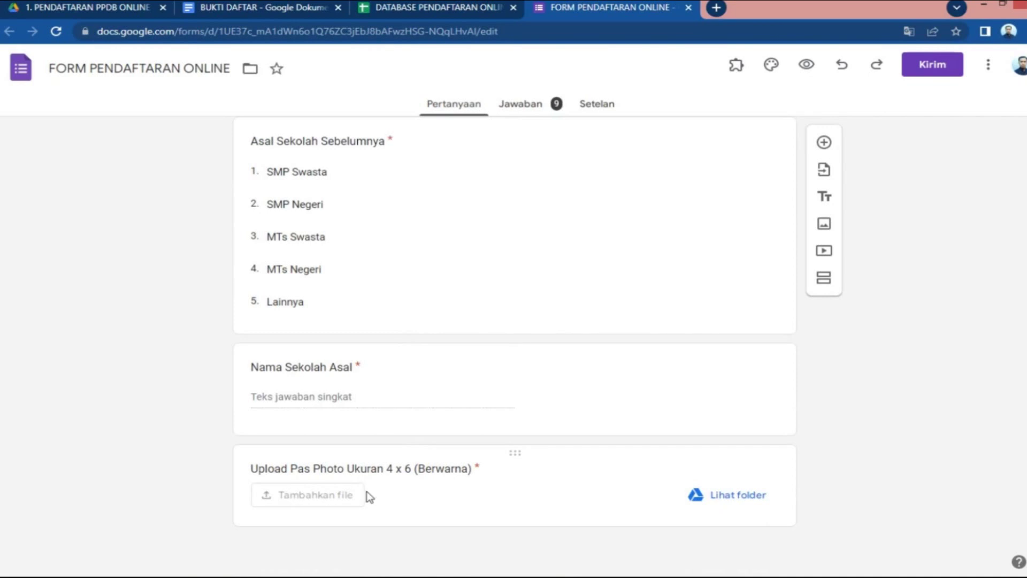
# Limit the Upload Pas Photo question to 1 MB and open its Drive uploads folder
pyautogui.click(332, 476)
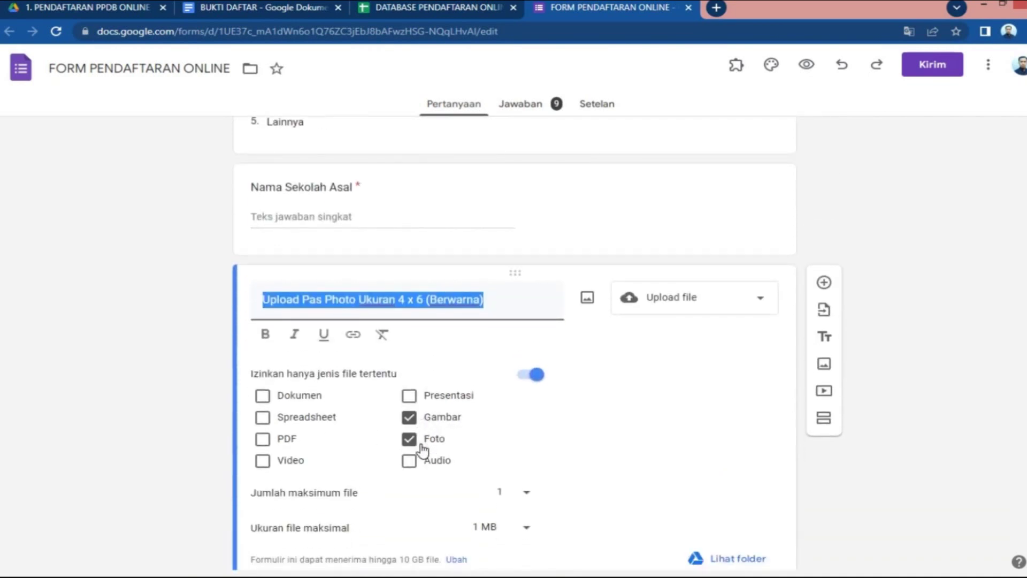
pyautogui.scroll(-1, 554, 447)
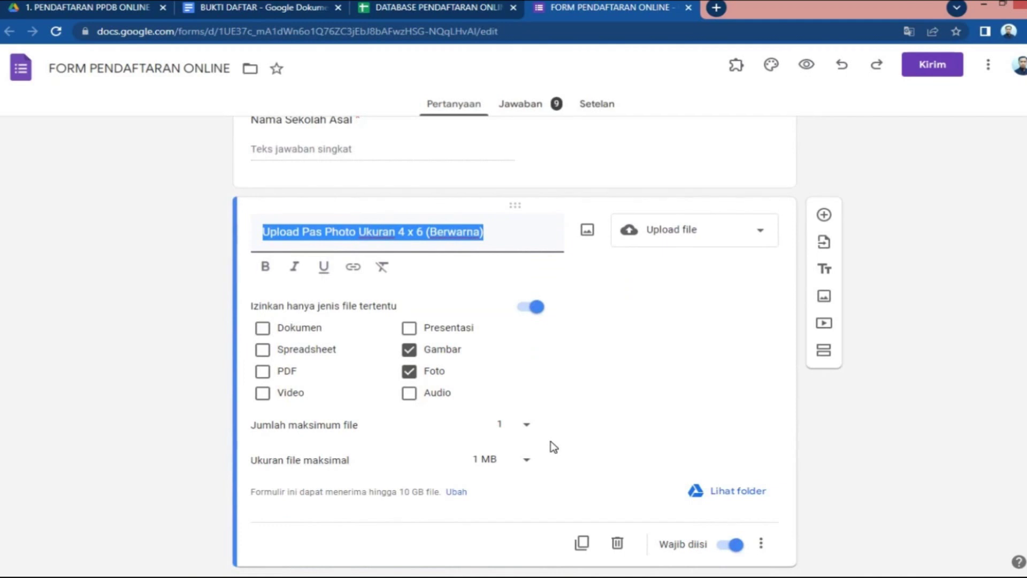
pyautogui.click(531, 464)
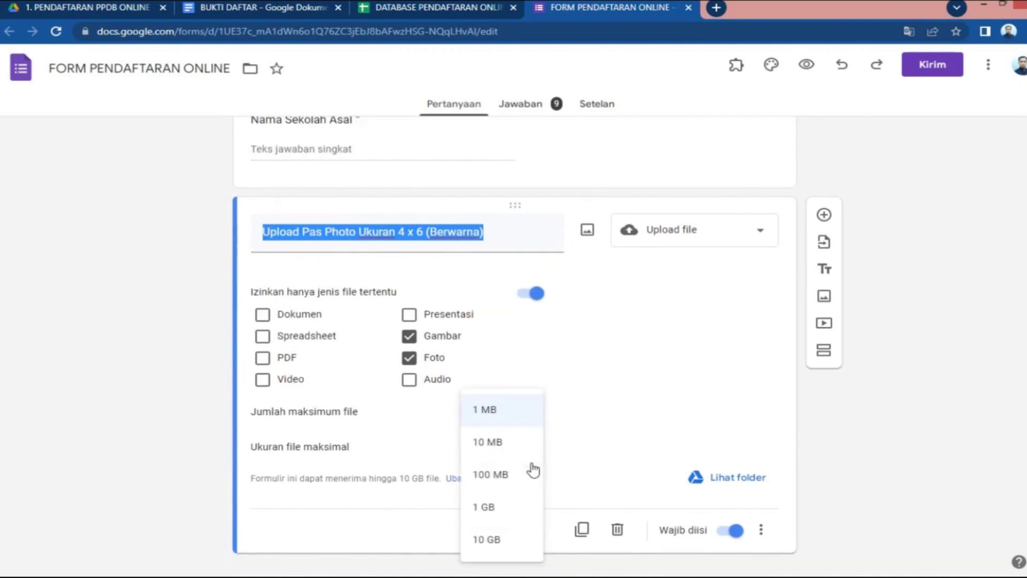
pyautogui.click(491, 420)
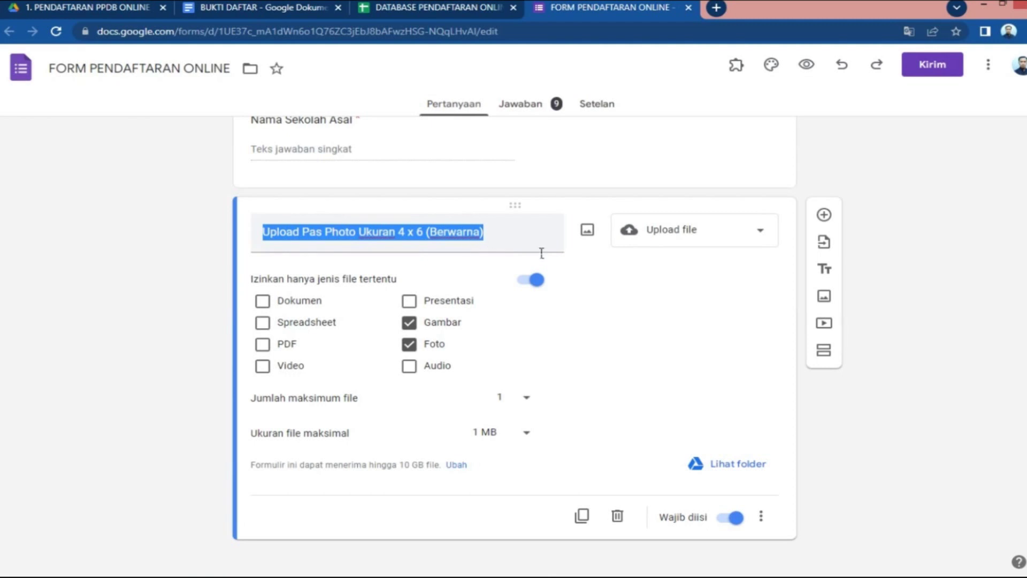
pyautogui.click(735, 467)
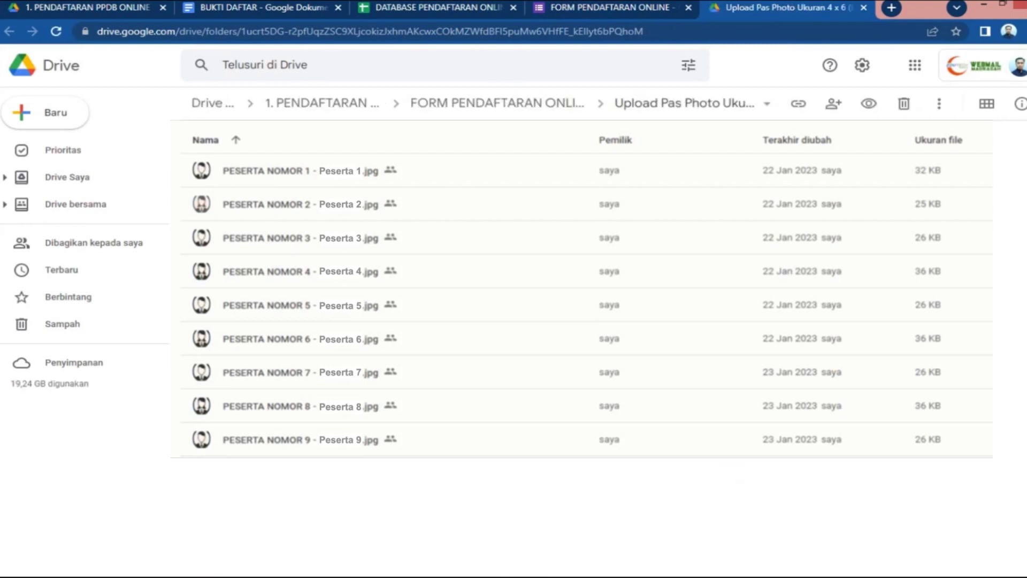
# Close the uploads tab, browse the File responses and photo subfolders in Drive, then return
pyautogui.click(864, 8)
pyautogui.click(102, 5)
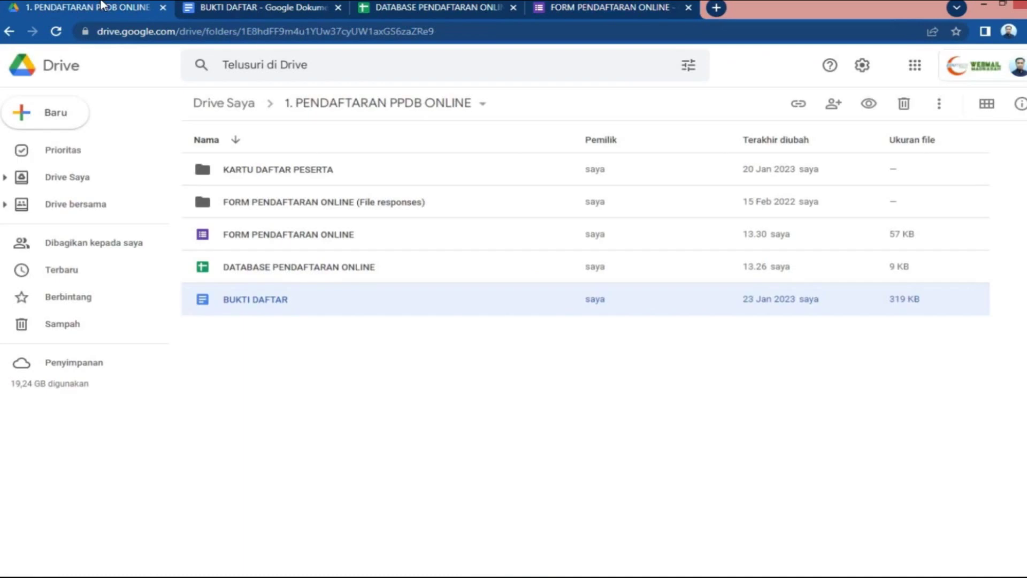
pyautogui.doubleClick(327, 200)
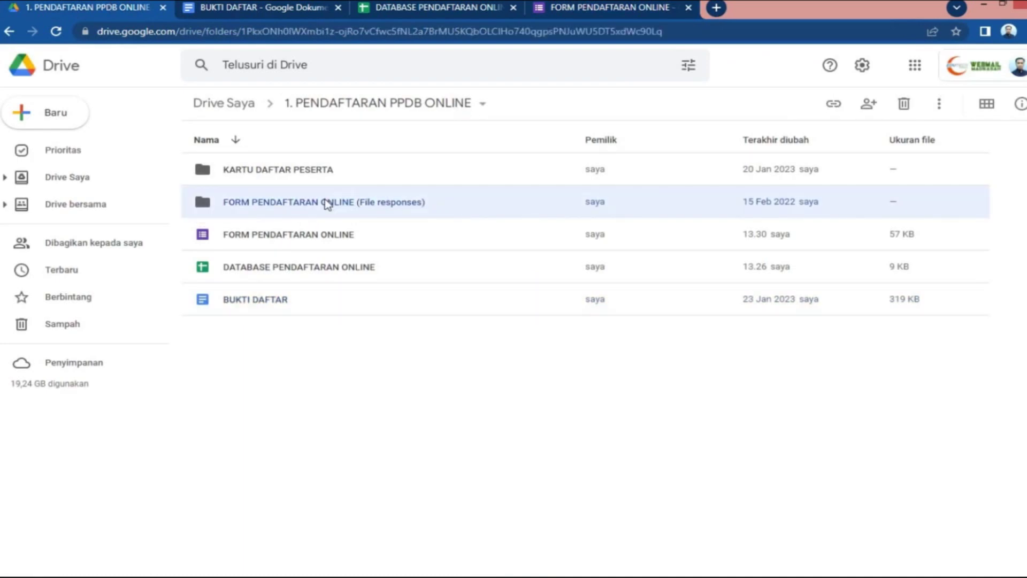
pyautogui.doubleClick(337, 176)
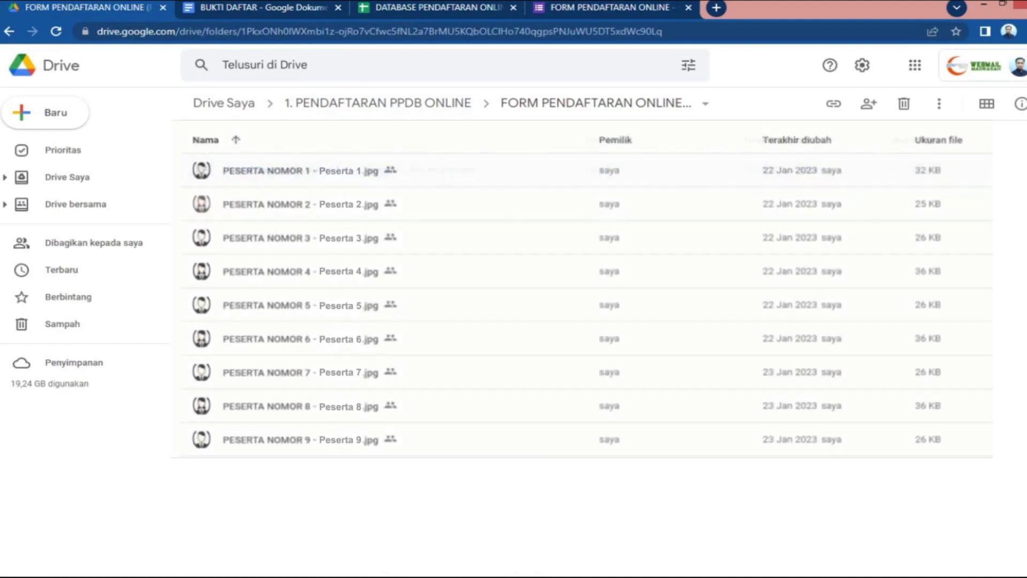
pyautogui.click(351, 102)
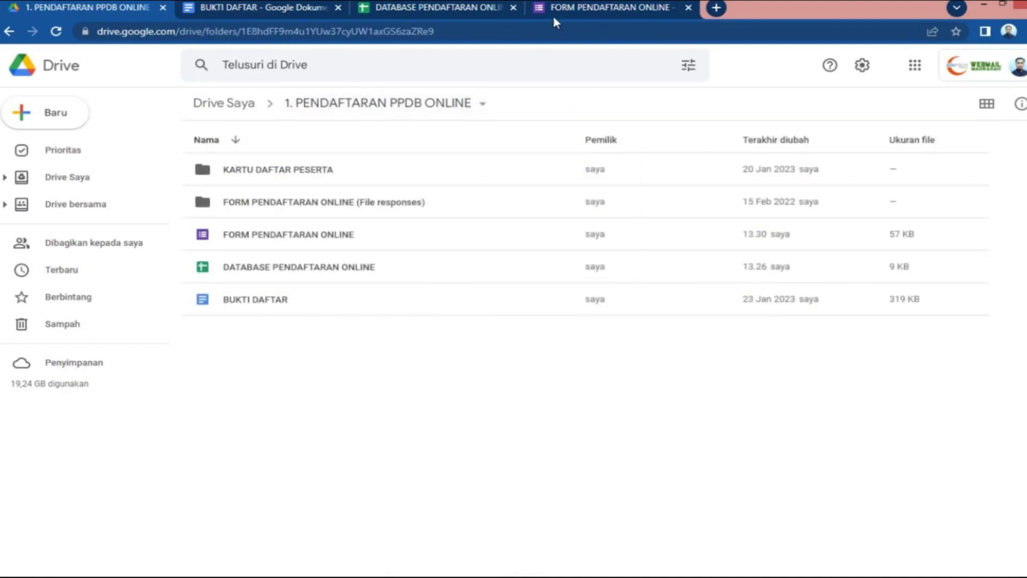
pyautogui.click(553, 12)
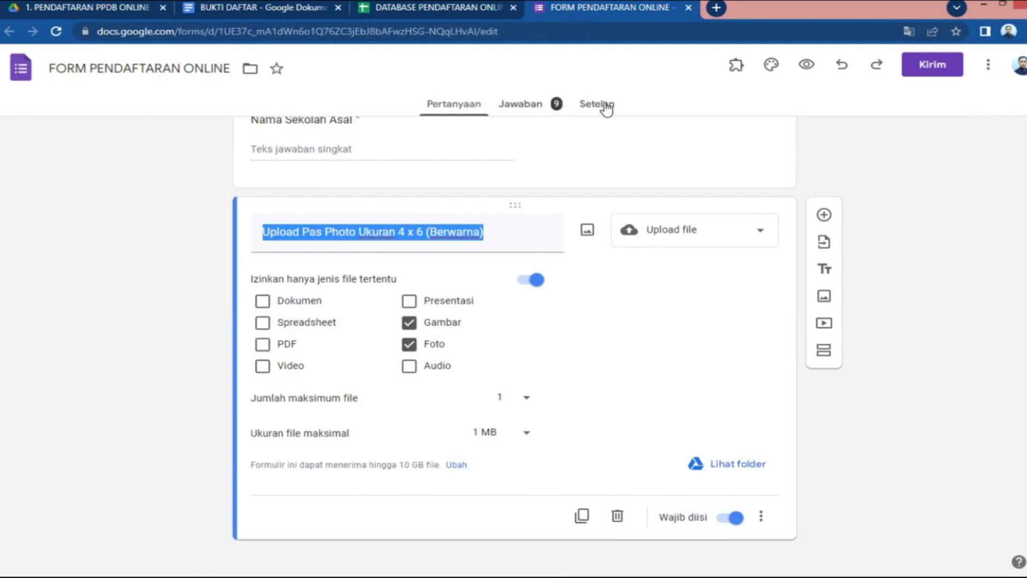
# Confirm in Settings that responses are limited to one per respondent
pyautogui.click(603, 104)
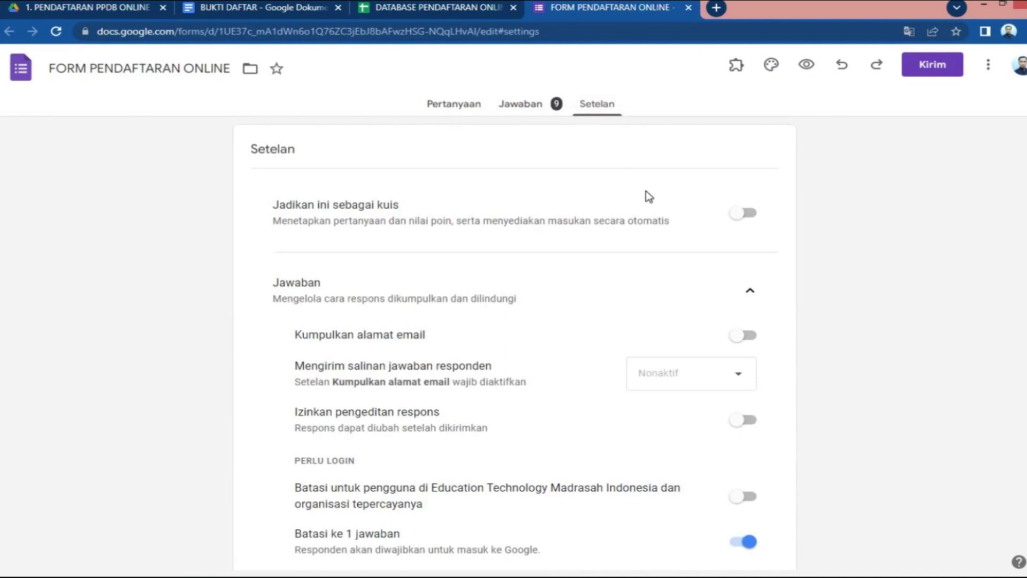
pyautogui.scroll(-1, 647, 193)
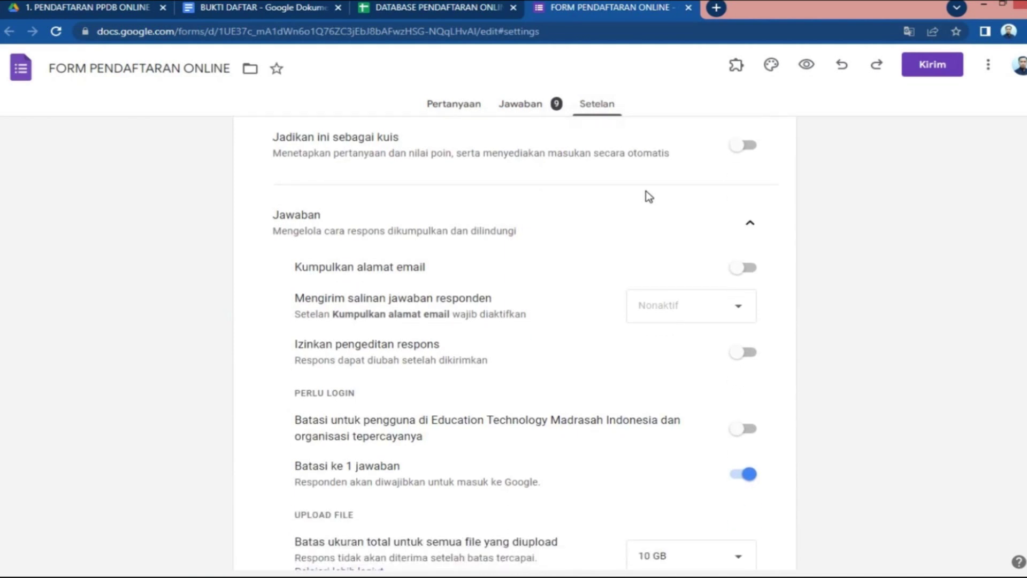
pyautogui.scroll(-1, 689, 193)
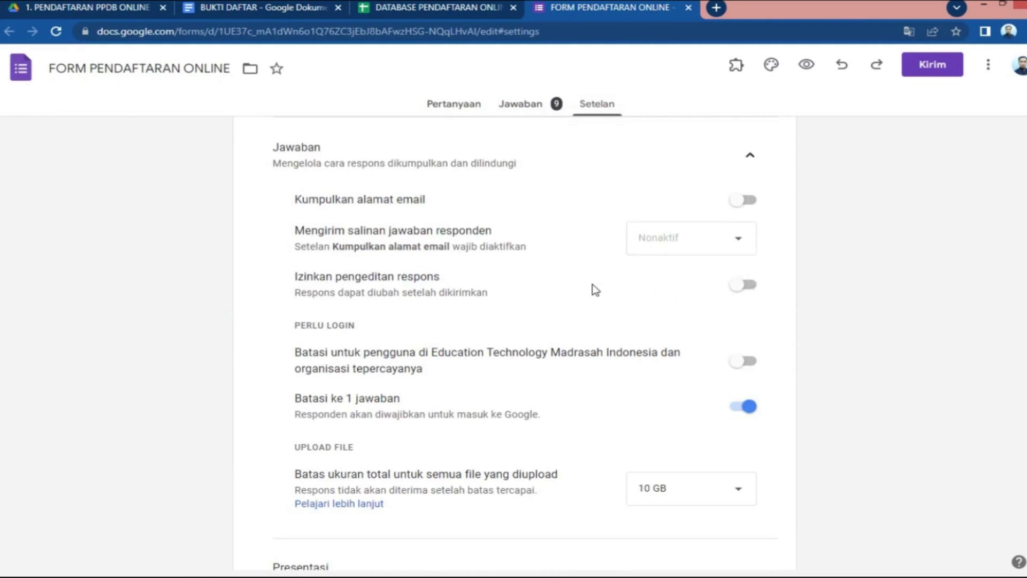
pyautogui.scroll(-1, 593, 285)
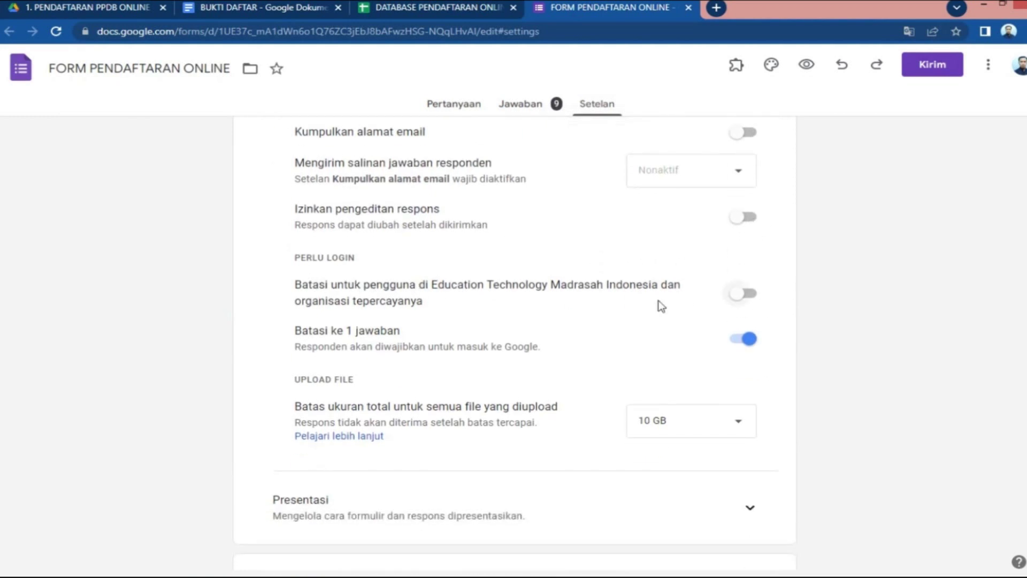
pyautogui.scroll(-1, 460, 295)
pyautogui.moveTo(295, 268); pyautogui.dragTo(399, 267)
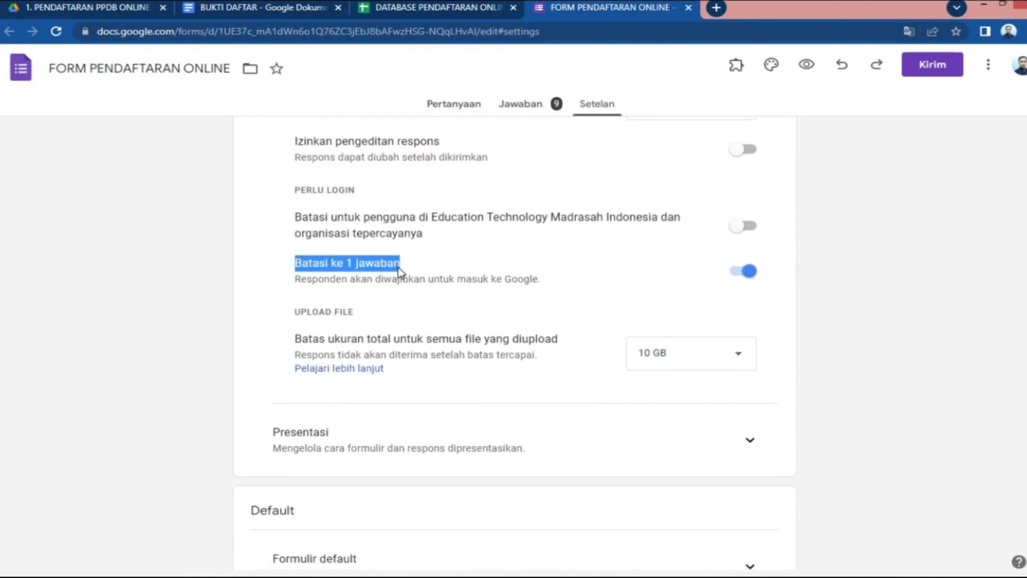
pyautogui.click(653, 287)
# Scroll through the remaining settings and view the 9-response summary
pyautogui.scroll(-1, 621, 282)
pyautogui.scroll(-1, 624, 283)
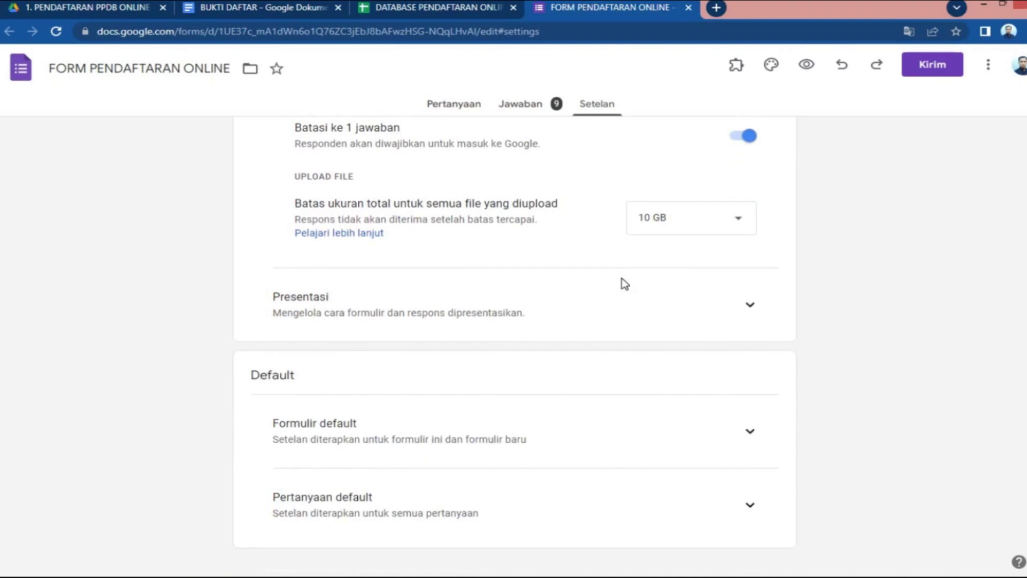
pyautogui.scroll(-1, 625, 284)
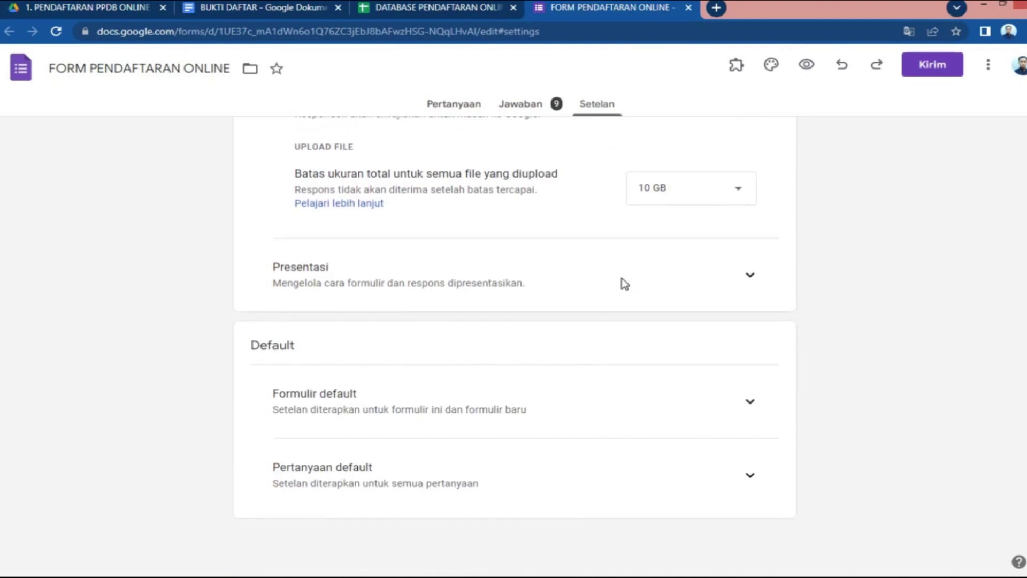
pyautogui.scroll(4, 624, 283)
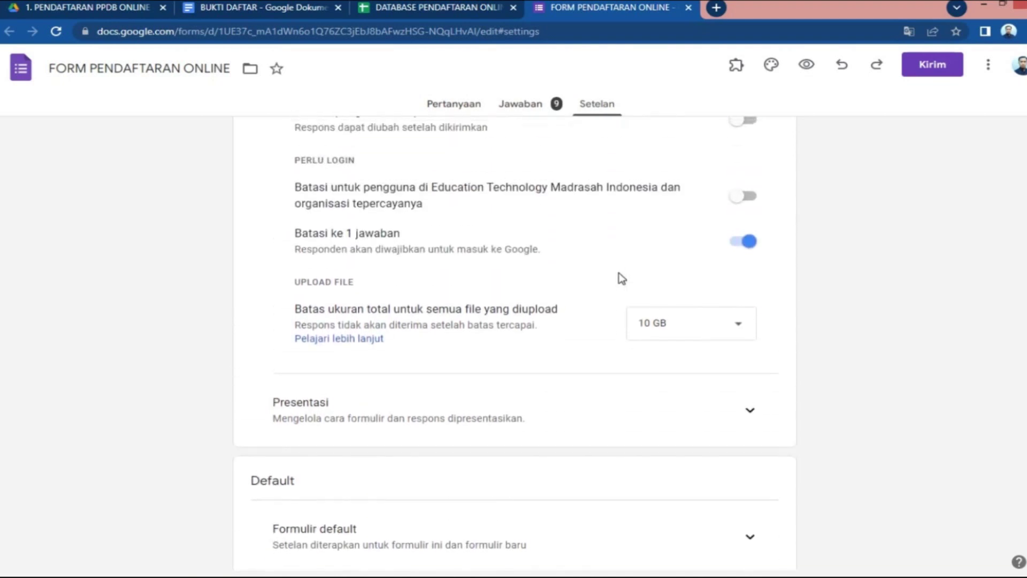
pyautogui.scroll(1, 621, 277)
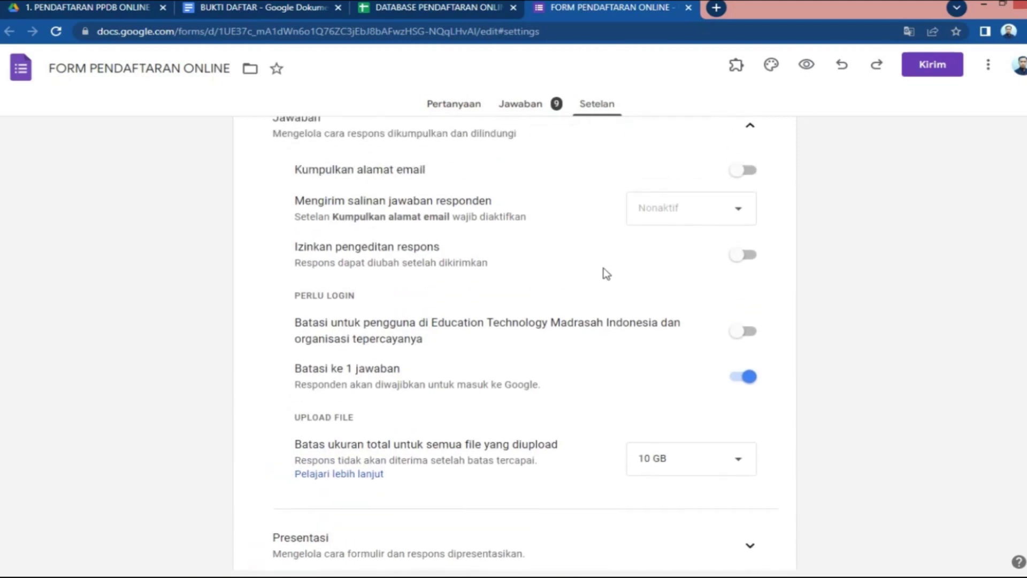
pyautogui.scroll(3, 605, 274)
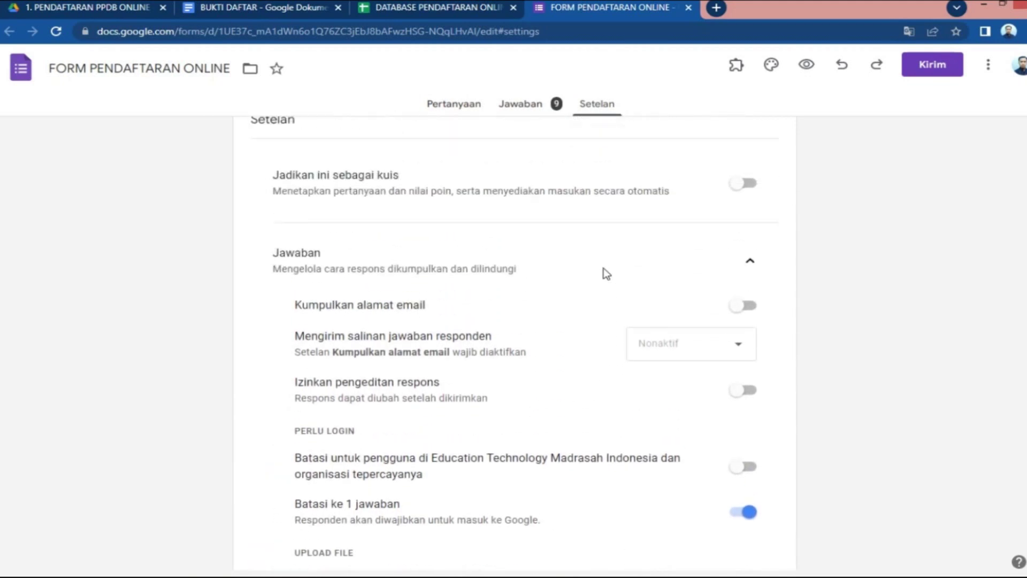
pyautogui.click(541, 111)
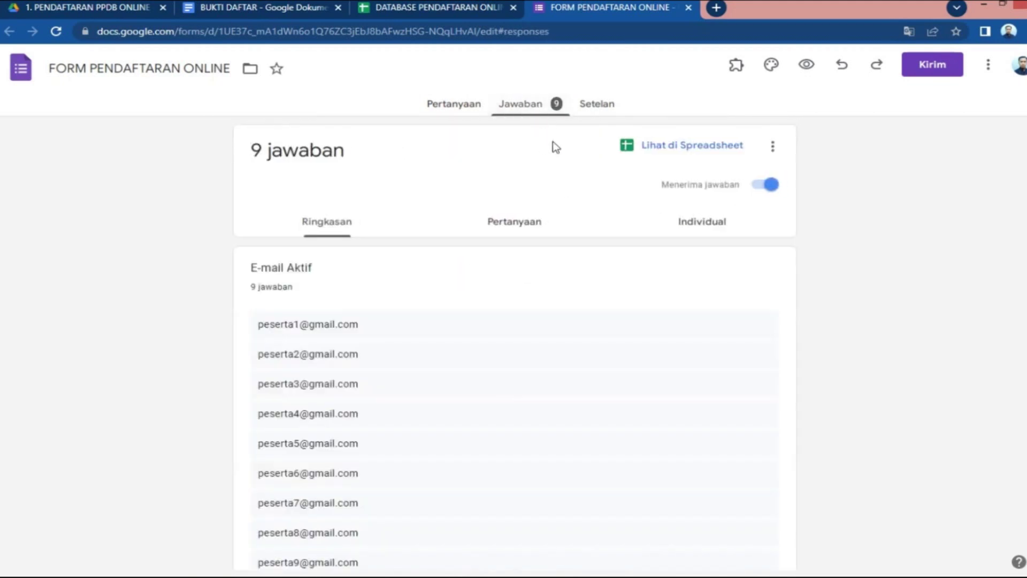
# Check the response options and the linked database spreadsheet, then return to the form's questions
pyautogui.click(773, 146)
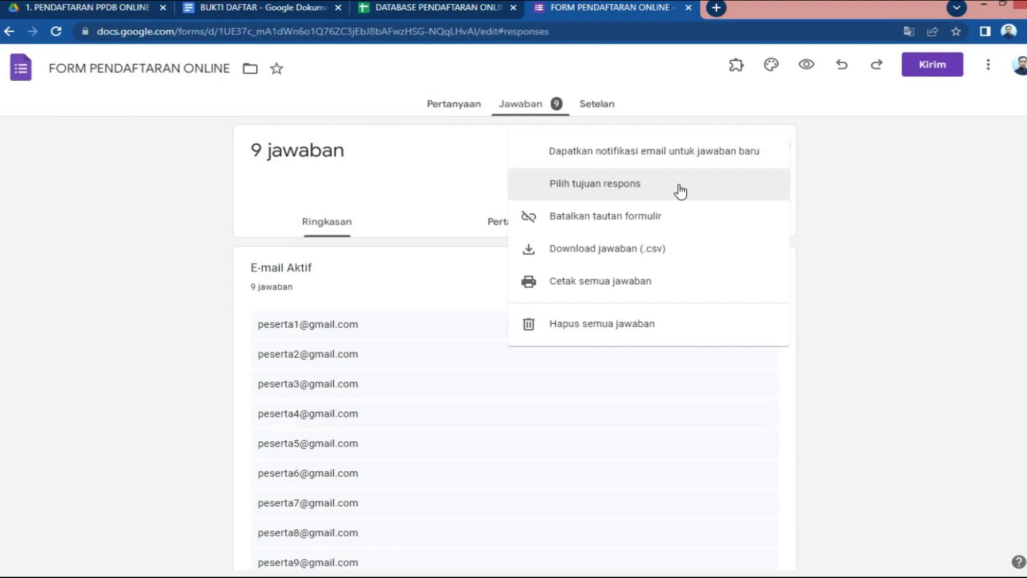
pyautogui.click(428, 7)
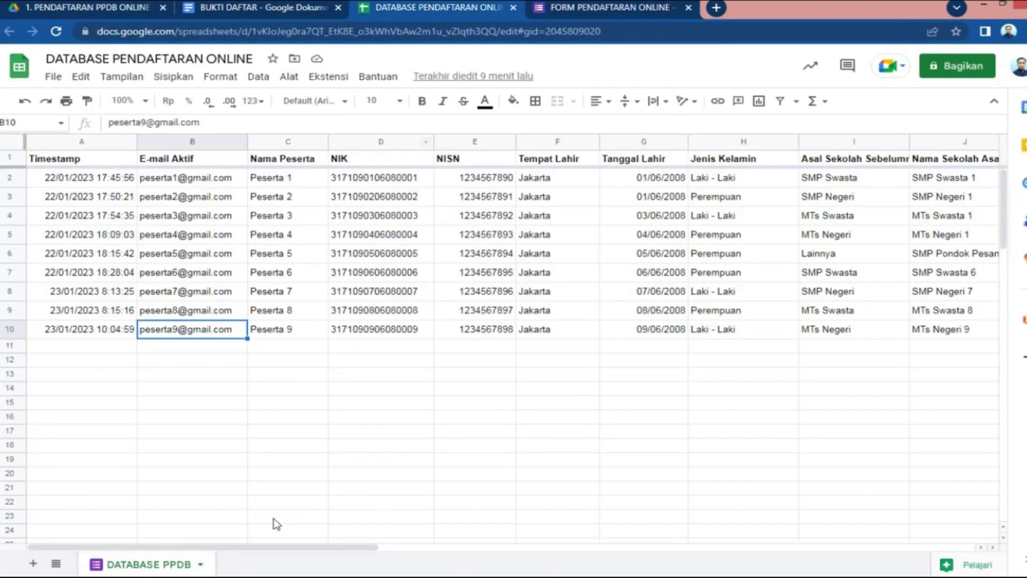
pyautogui.click(627, 12)
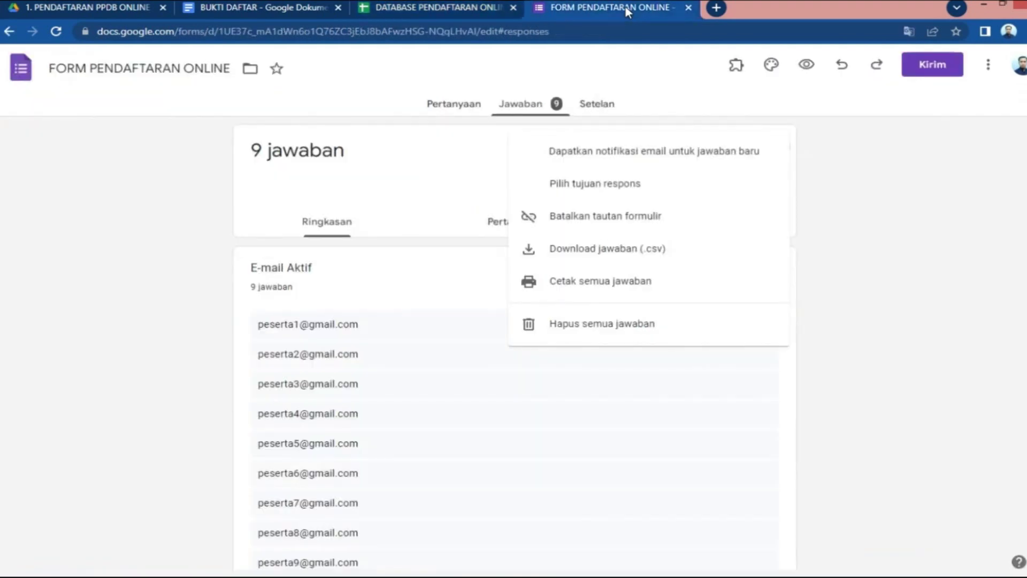
pyautogui.click(590, 375)
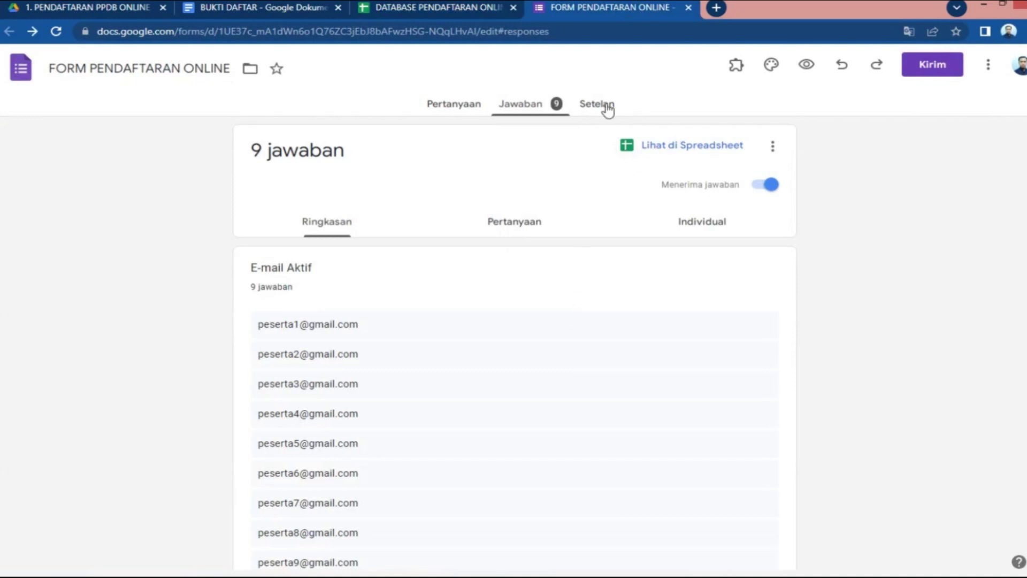
pyautogui.click(477, 106)
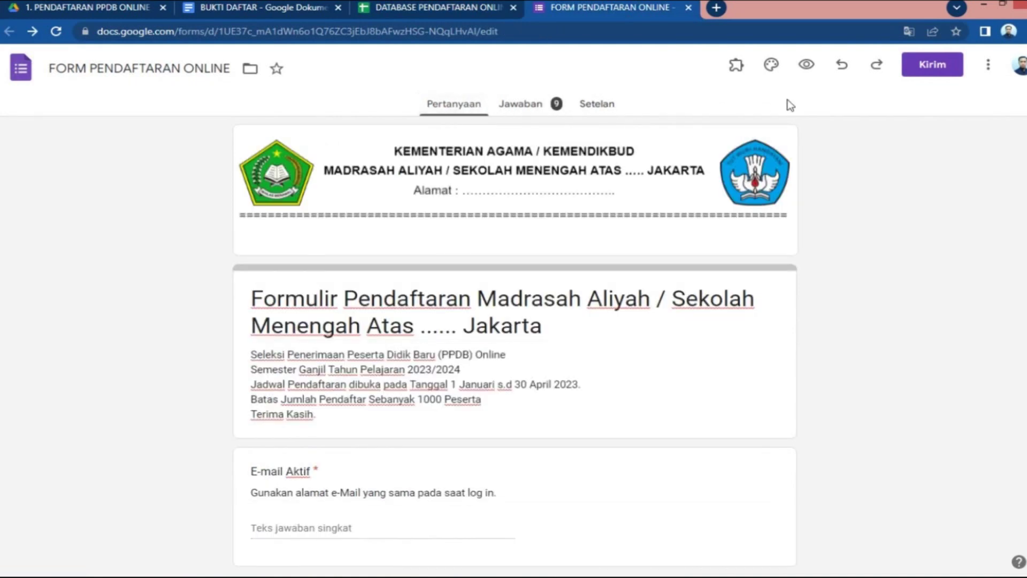
pyautogui.click(807, 65)
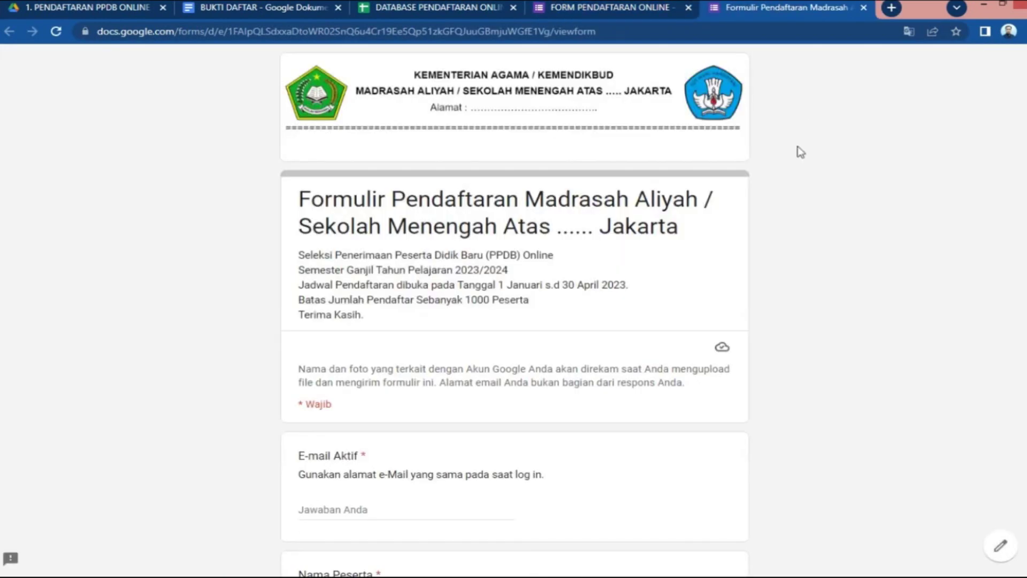
pyautogui.scroll(-12, 539, 260)
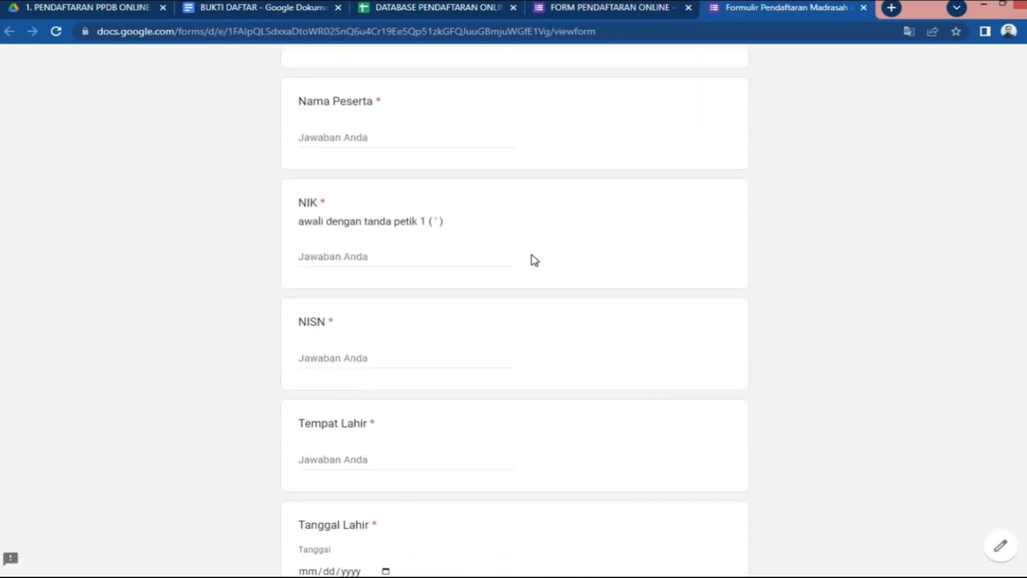
pyautogui.scroll(-7, 532, 256)
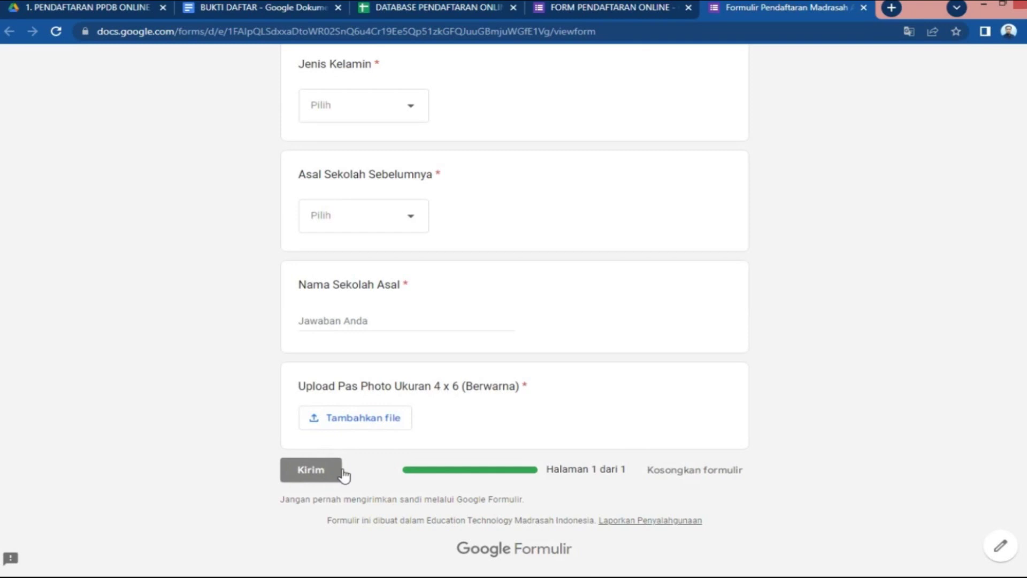
pyautogui.click(368, 428)
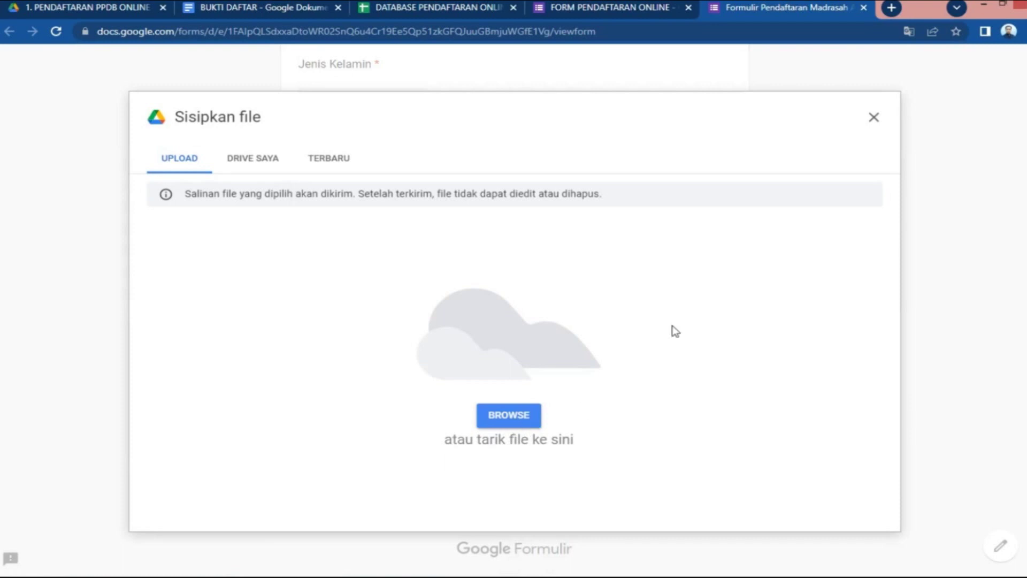
pyautogui.click(876, 118)
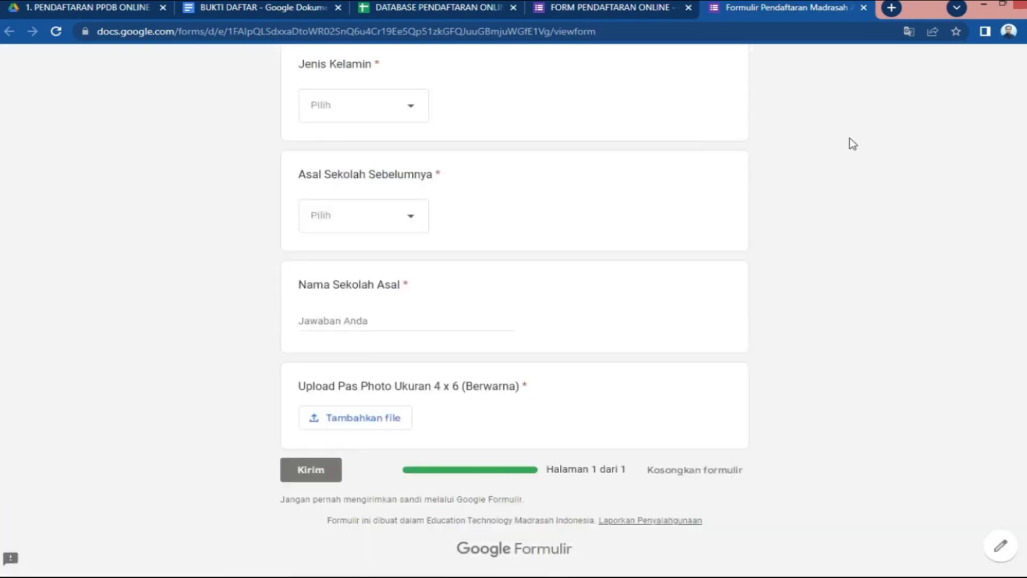
pyautogui.click(864, 7)
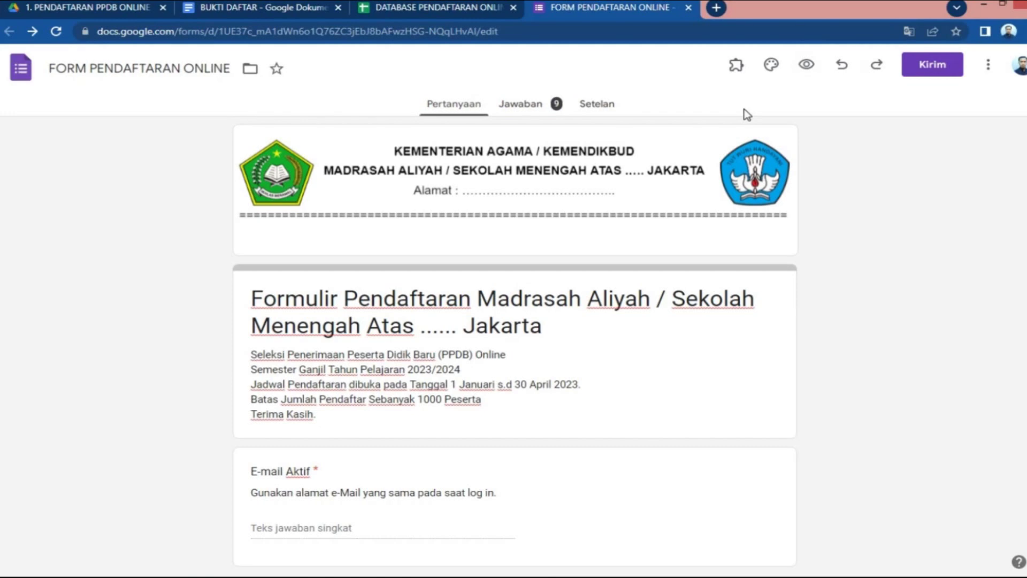
# Glance at the summary of the 9 responses and return to the questions
pyautogui.click(519, 108)
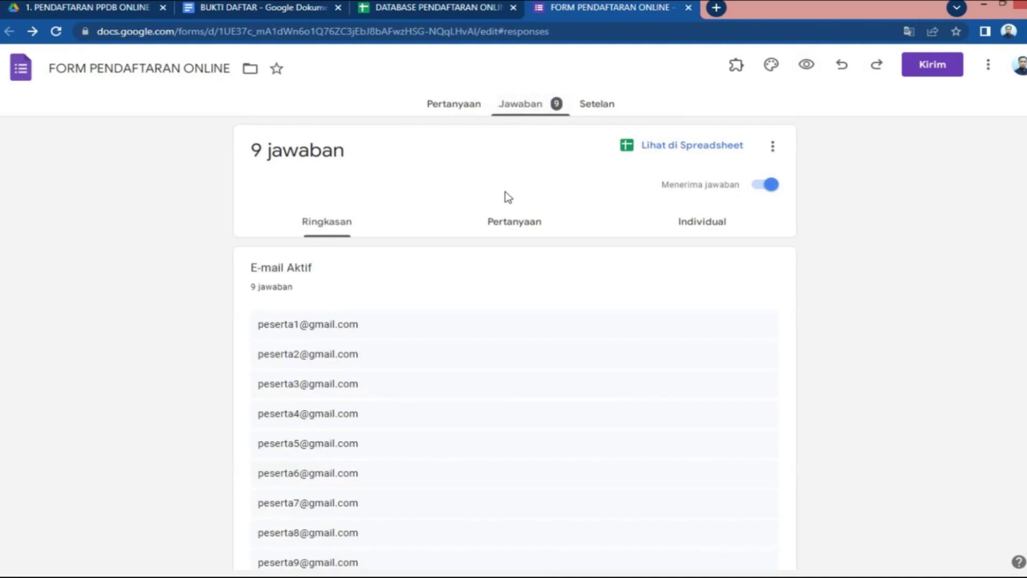
pyautogui.scroll(-4, 360, 314)
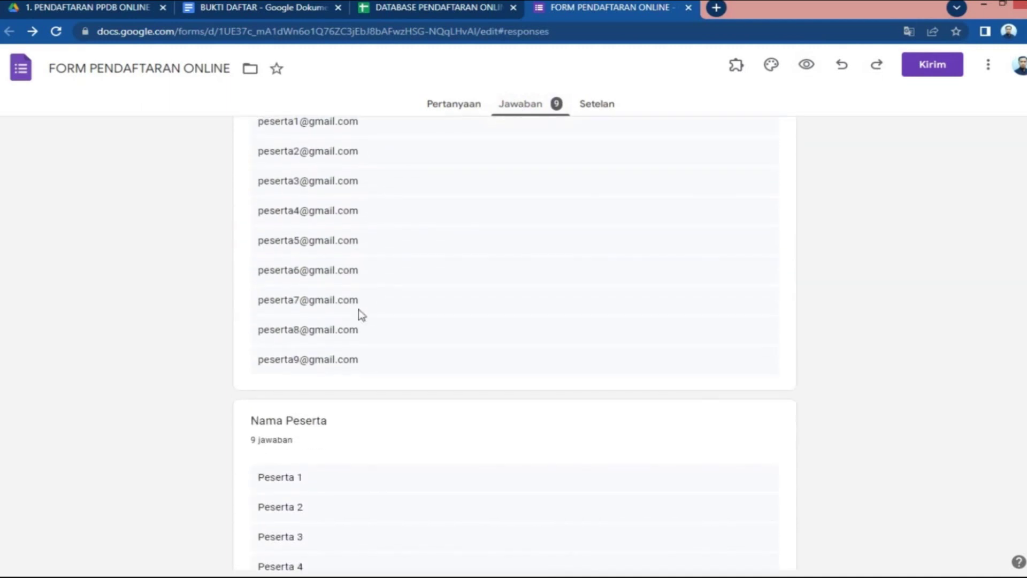
pyautogui.scroll(4, 361, 314)
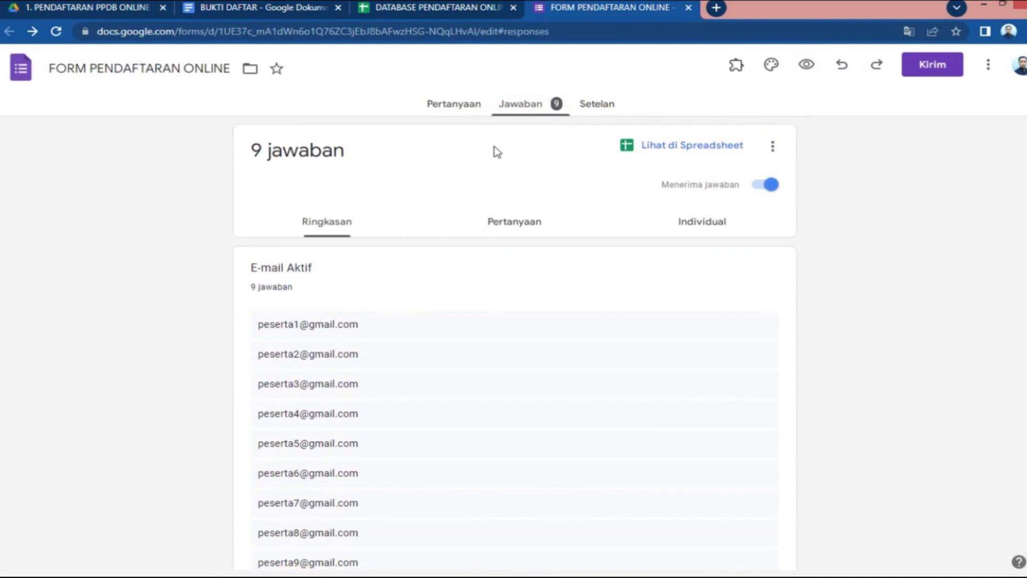
pyautogui.click(480, 111)
# Preview the live form, highlighting its 1000-participant limit, then return to the editor
pyautogui.click(807, 67)
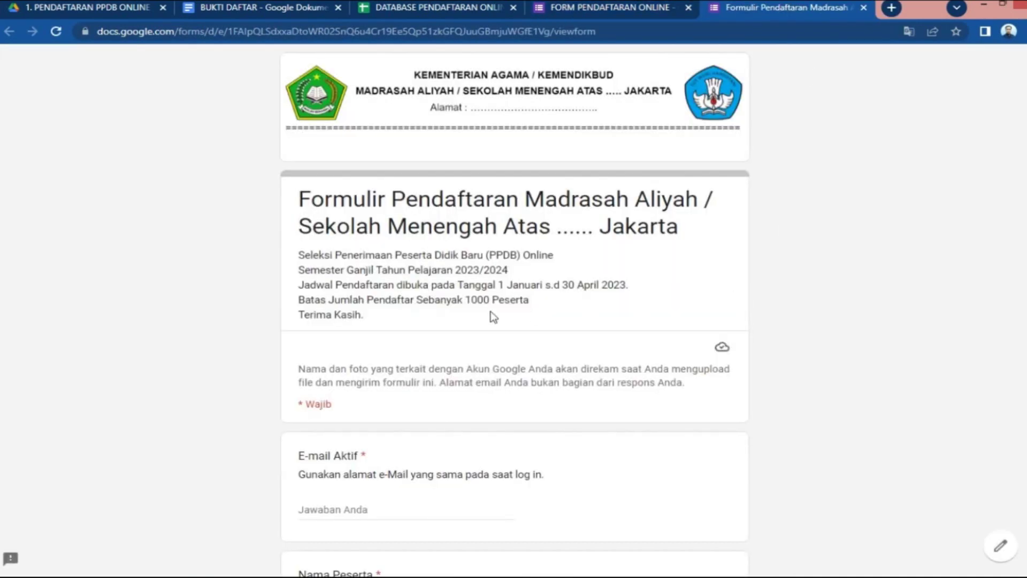
pyautogui.moveTo(300, 301); pyautogui.dragTo(552, 310)
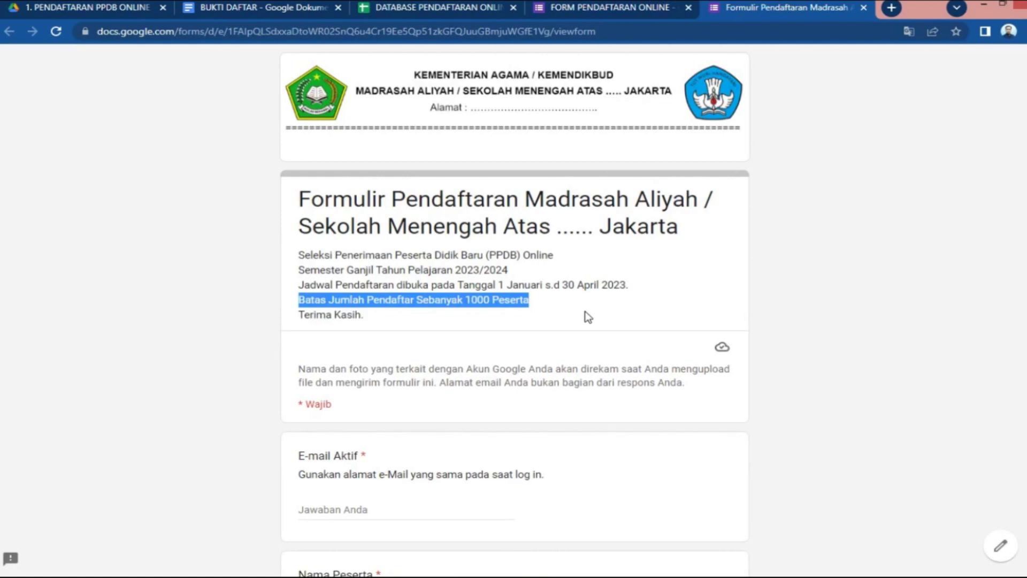
pyautogui.click(622, 7)
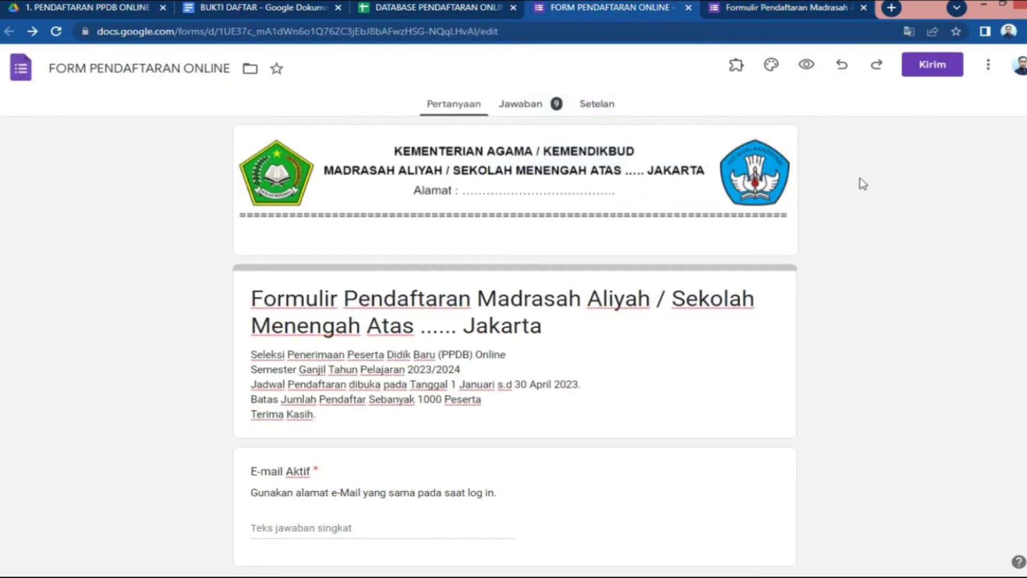
pyautogui.click(738, 67)
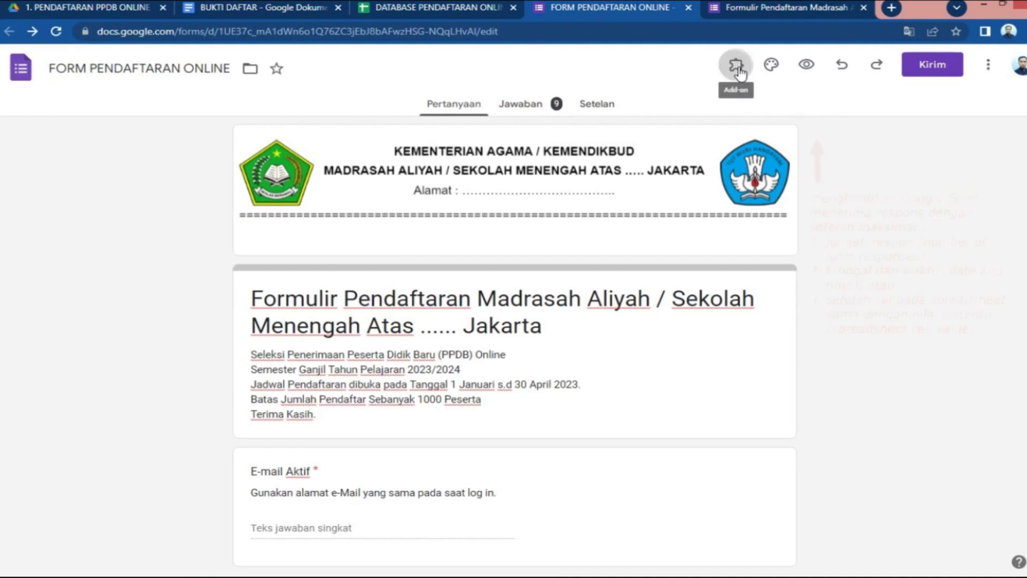
pyautogui.click(779, 104)
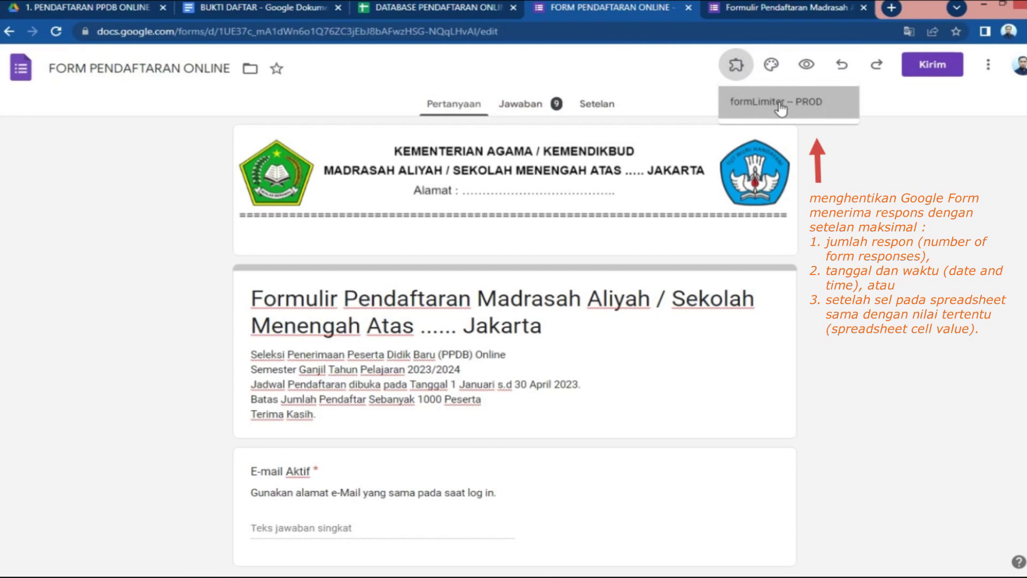
pyautogui.click(488, 129)
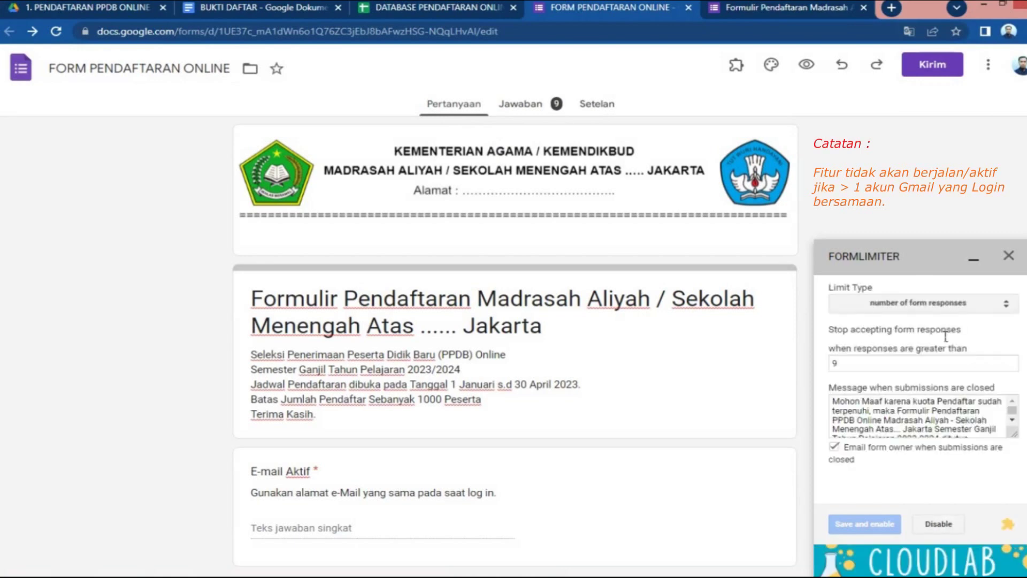
pyautogui.moveTo(844, 364); pyautogui.dragTo(815, 366)
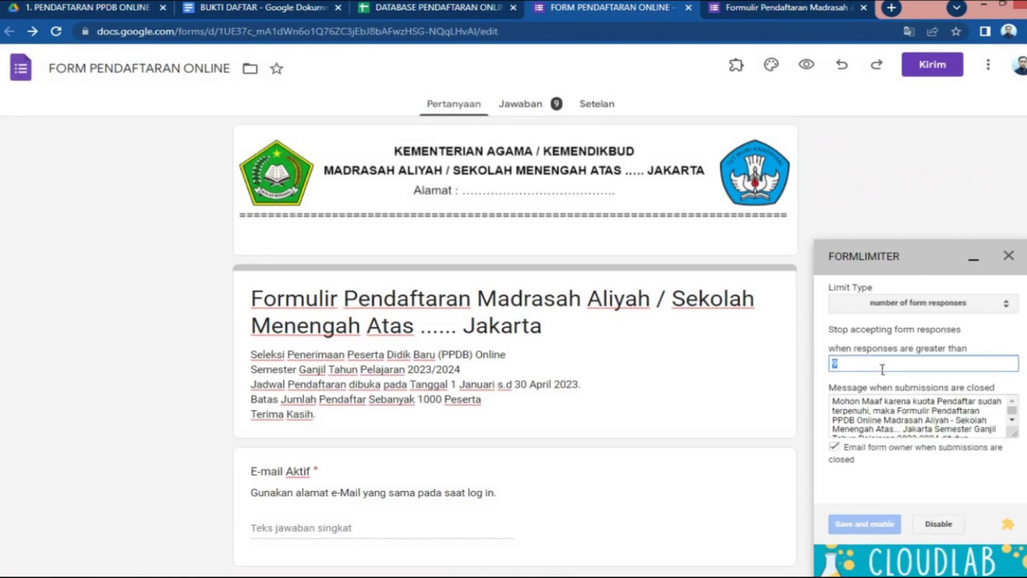
pyautogui.tripleClick(445, 407)
pyautogui.click(446, 407)
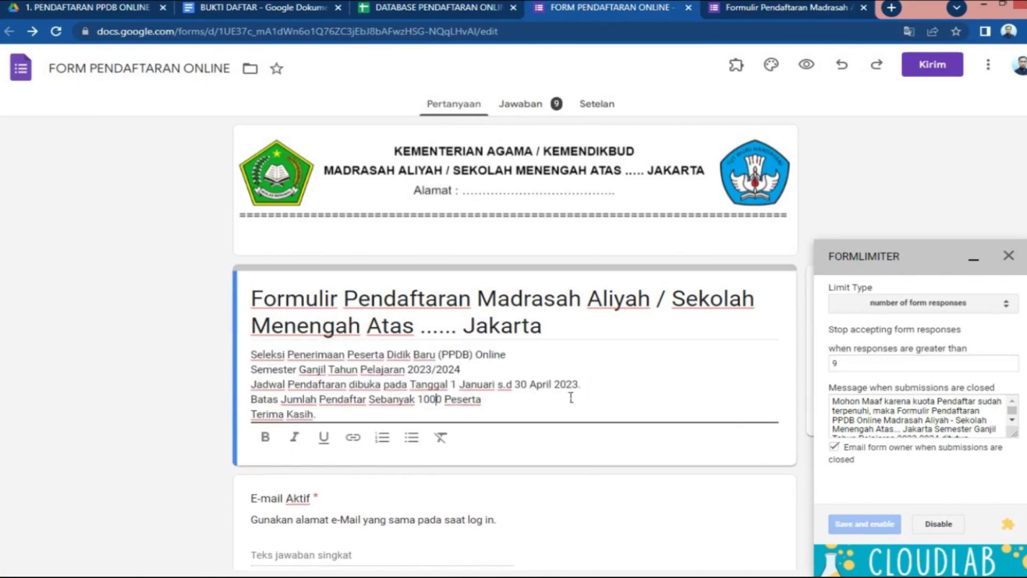
pyautogui.click(870, 372)
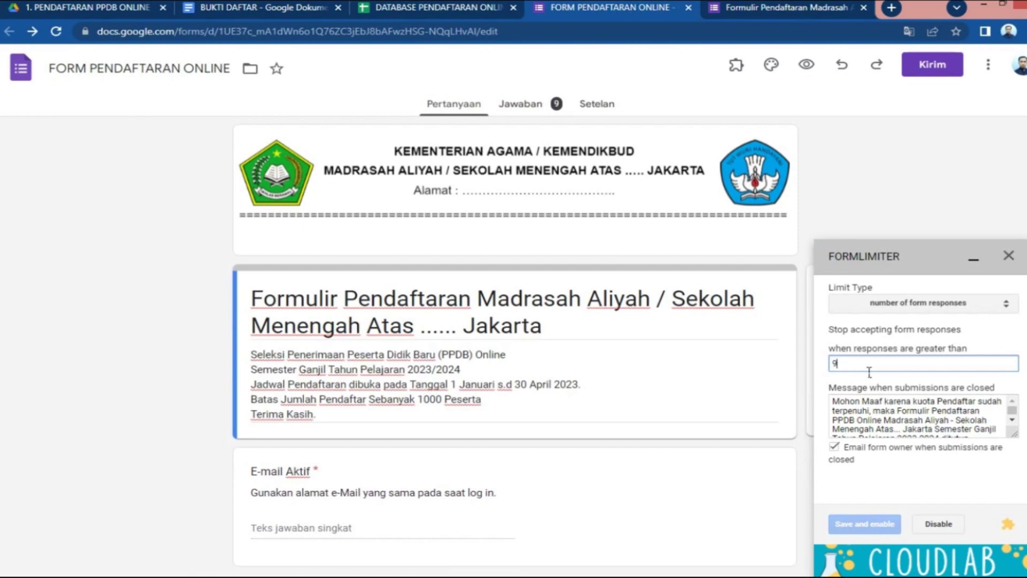
pyautogui.click(1013, 422)
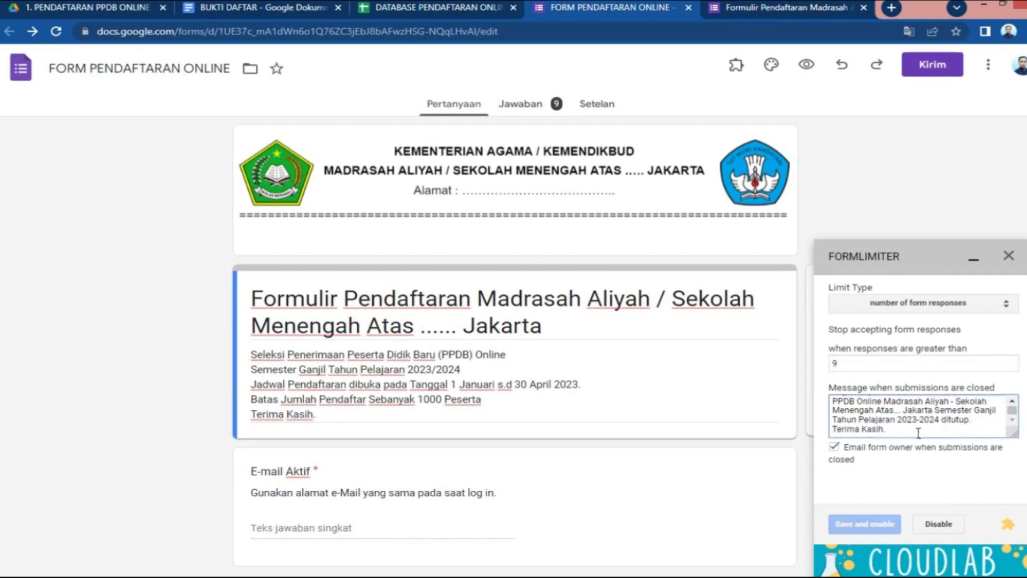
pyautogui.click(1013, 406)
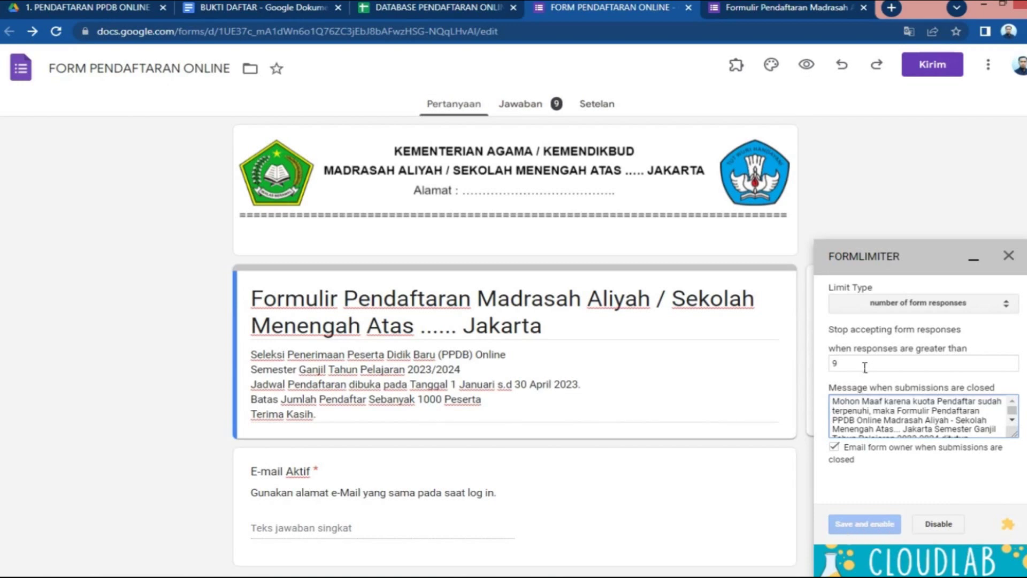
pyautogui.click(1011, 257)
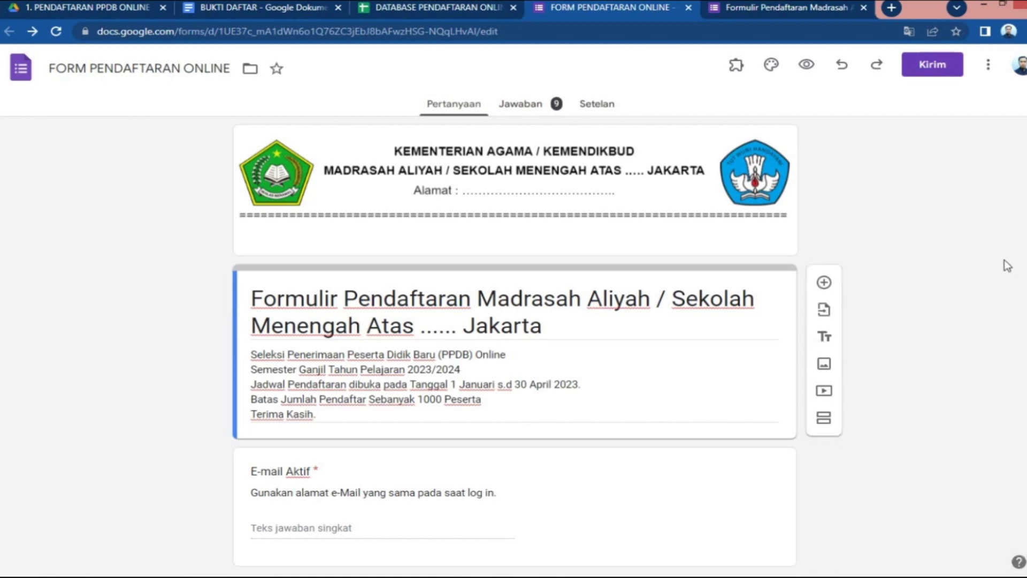
# Highlight the nine registrant emails in B2:B10, then view the live form tab
pyautogui.click(431, 7)
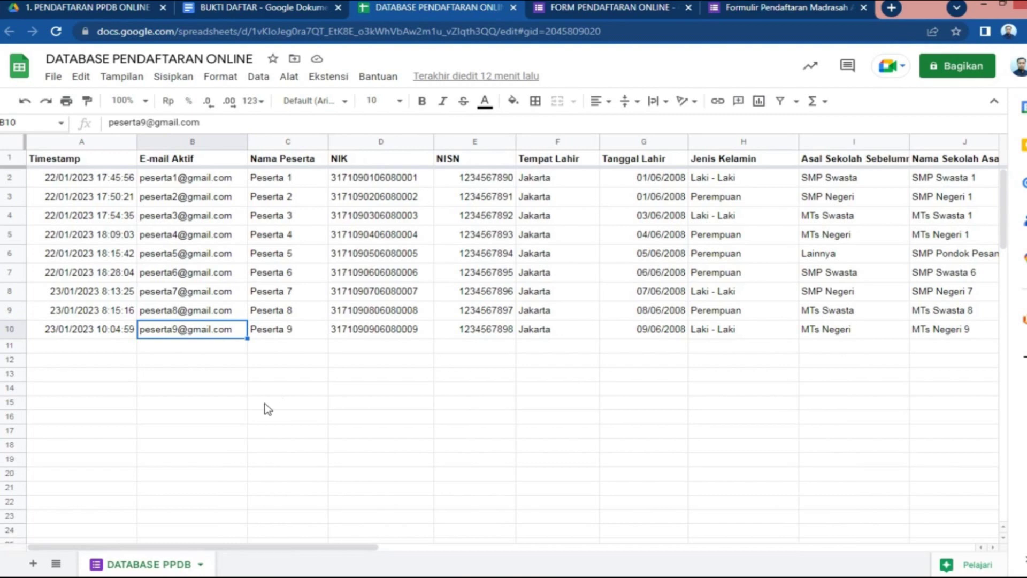
pyautogui.click(209, 182)
pyautogui.moveTo(206, 203); pyautogui.dragTo(208, 326)
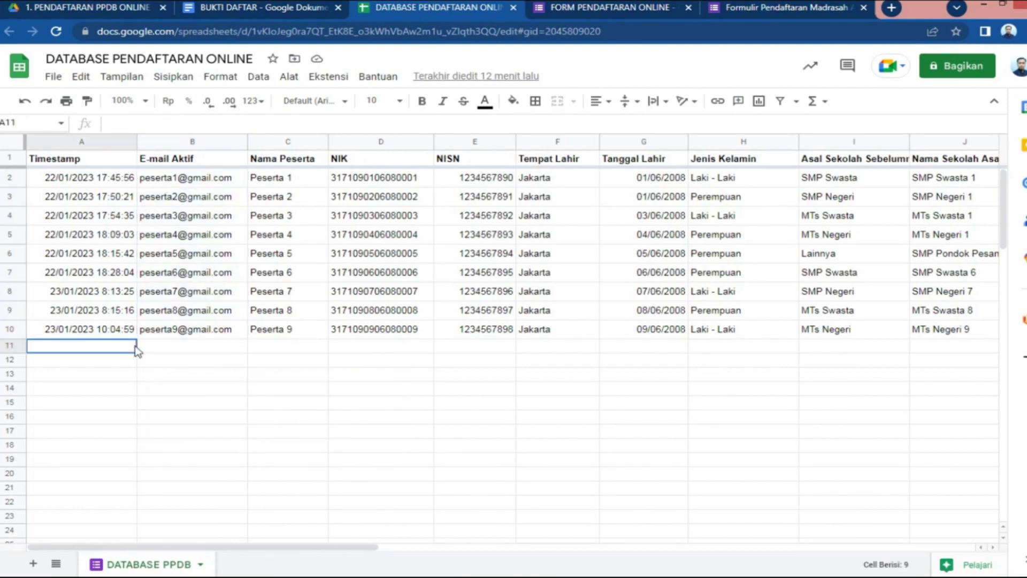
pyautogui.click(172, 348)
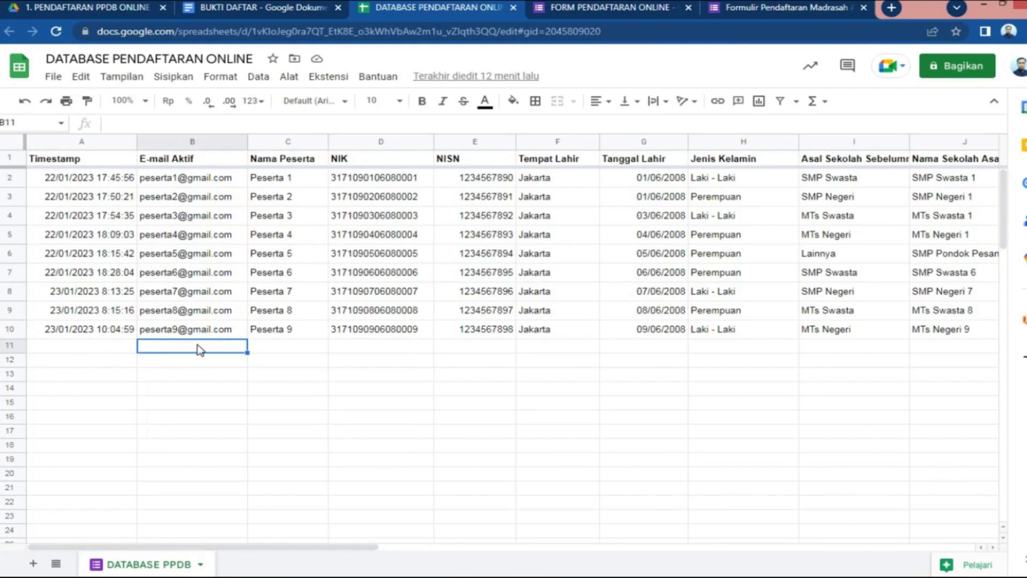
pyautogui.click(781, 8)
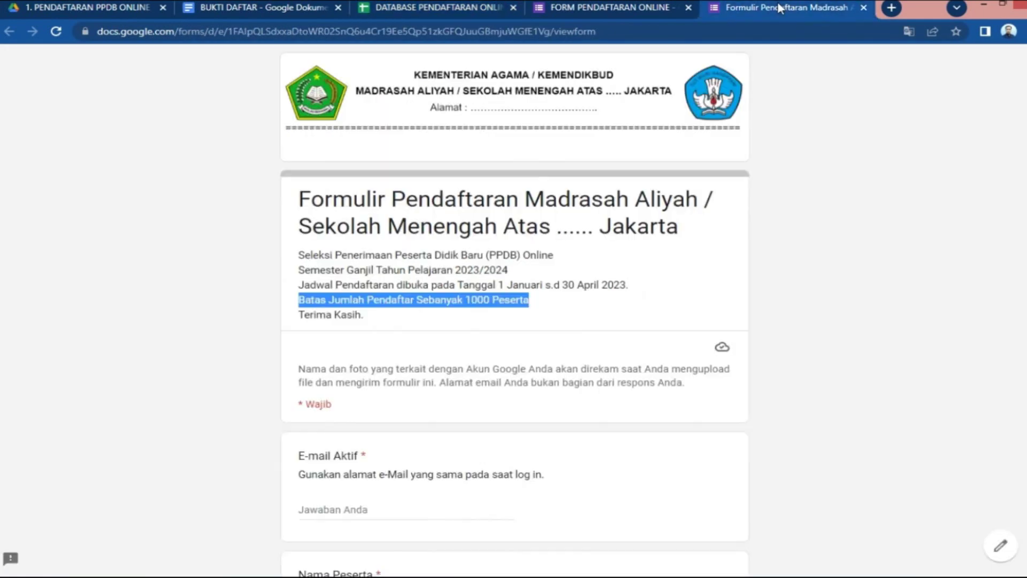
pyautogui.click(720, 252)
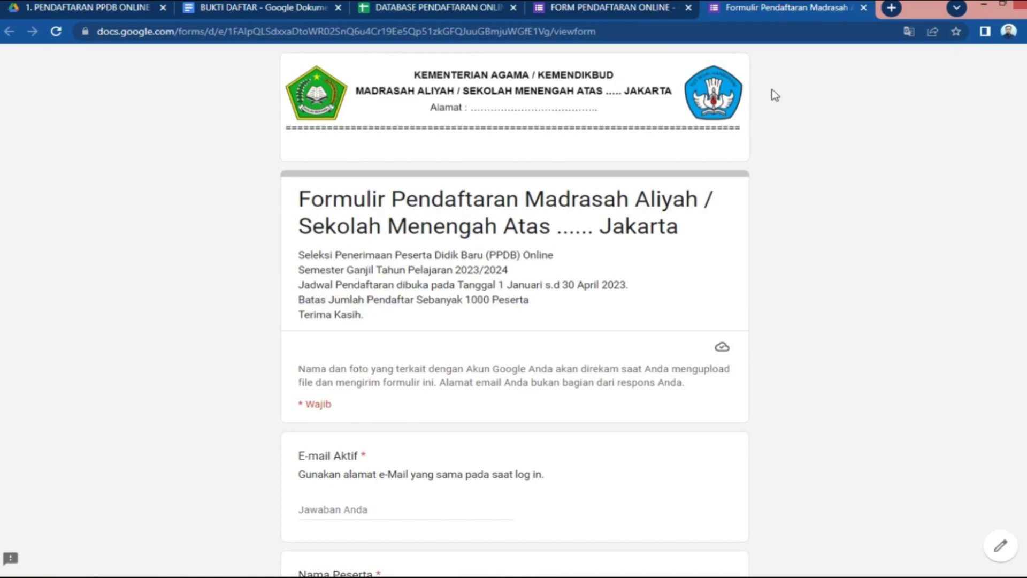
# Close the preview, then shorten the form link to forms.gle and copy it
pyautogui.click(863, 8)
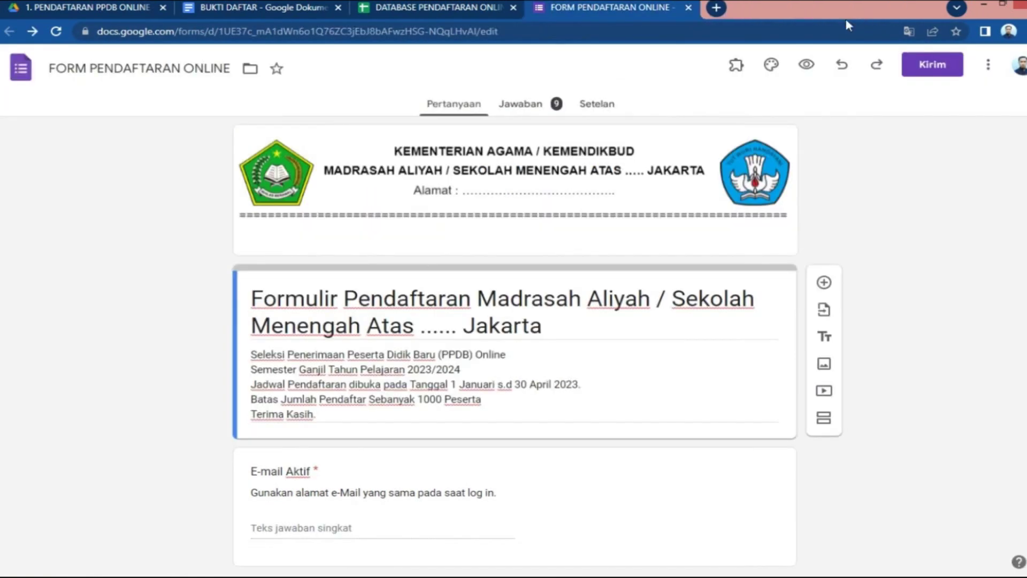
pyautogui.click(929, 71)
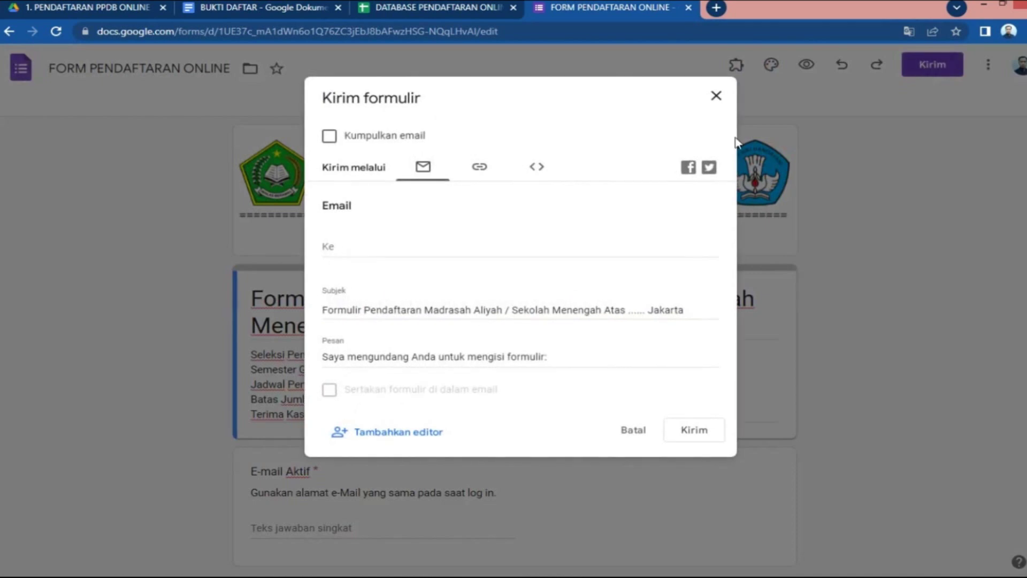
pyautogui.click(485, 172)
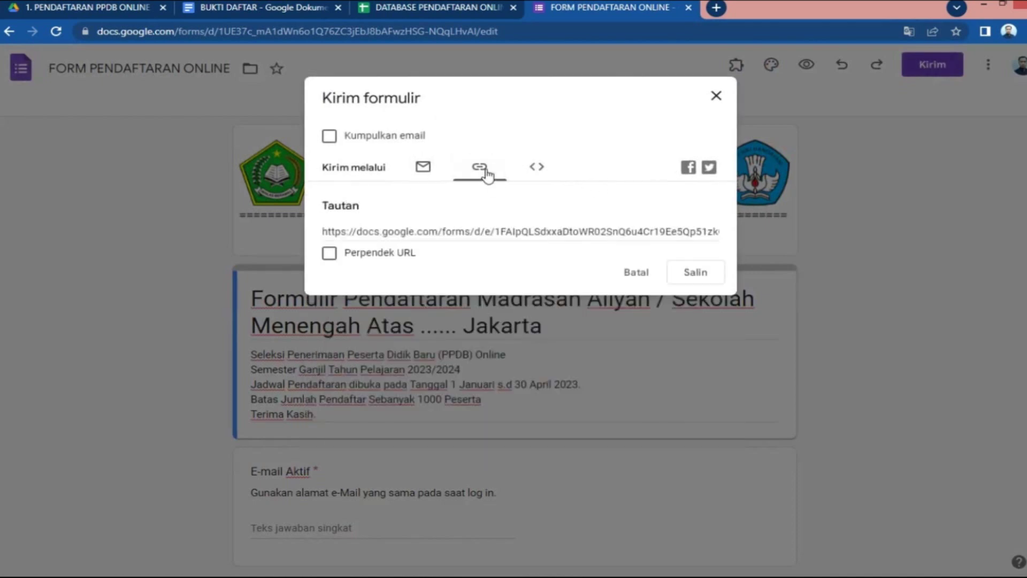
pyautogui.click(498, 234)
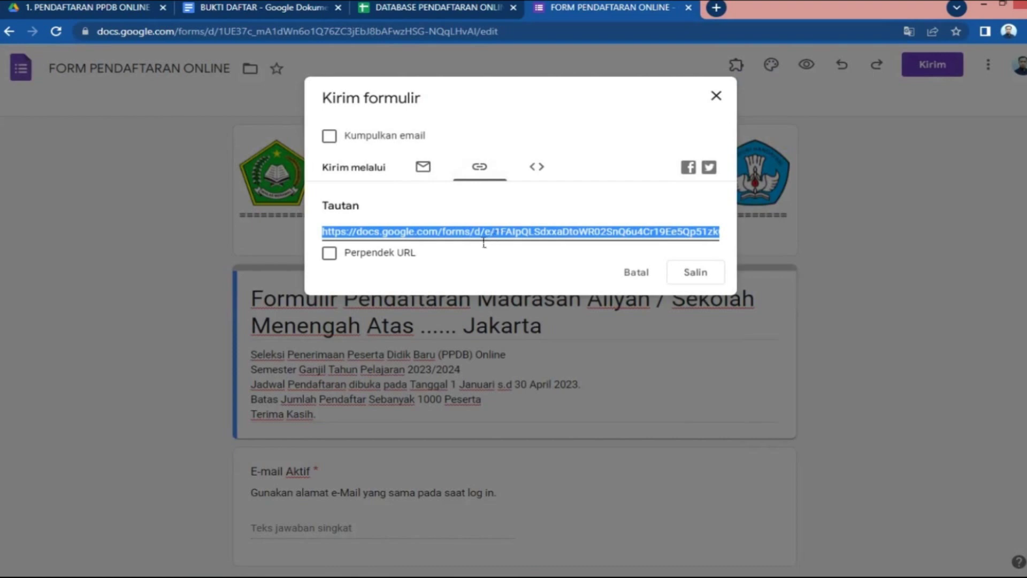
pyautogui.click(330, 254)
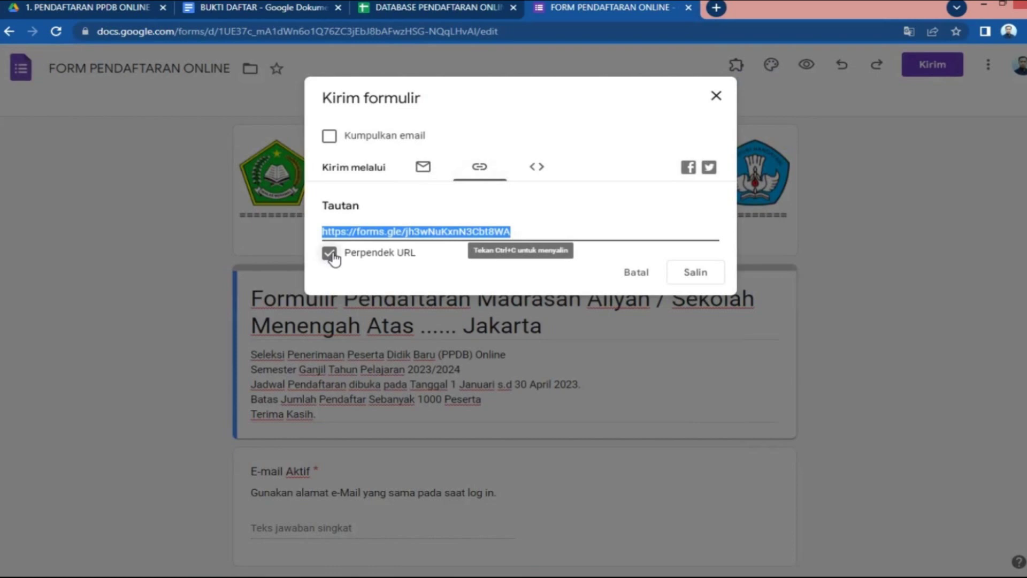
pyautogui.click(712, 276)
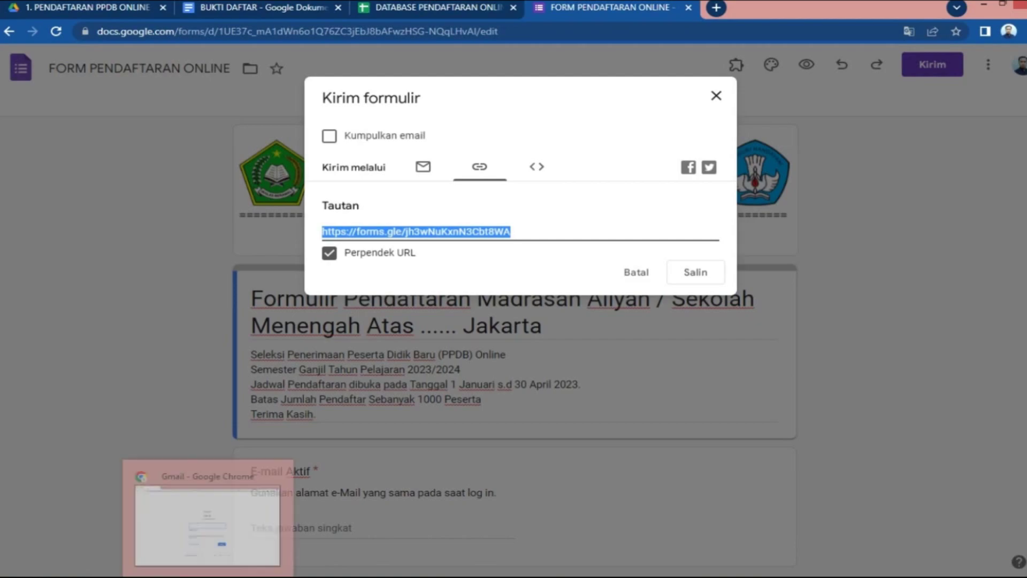
pyautogui.click(214, 514)
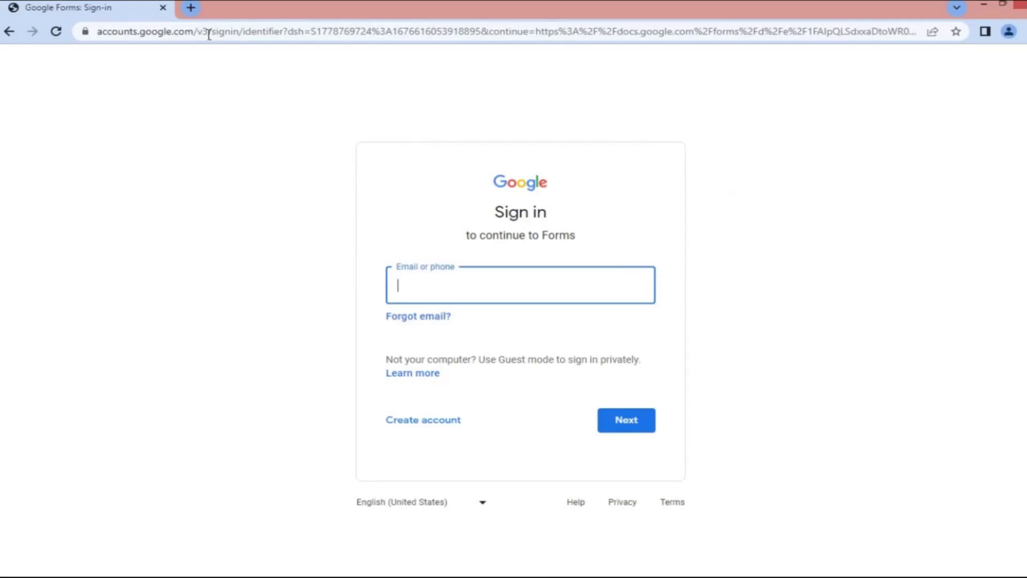
# Go to the TinyURL site and paste the form's forms.gle link as the long URL
pyautogui.click(191, 8)
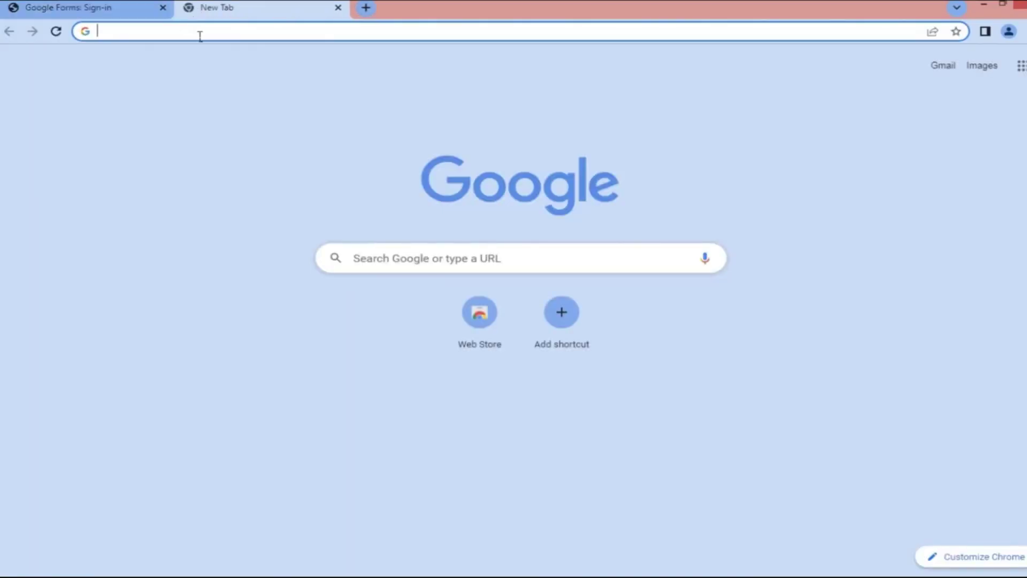
pyautogui.write('t')
pyautogui.press('Return')
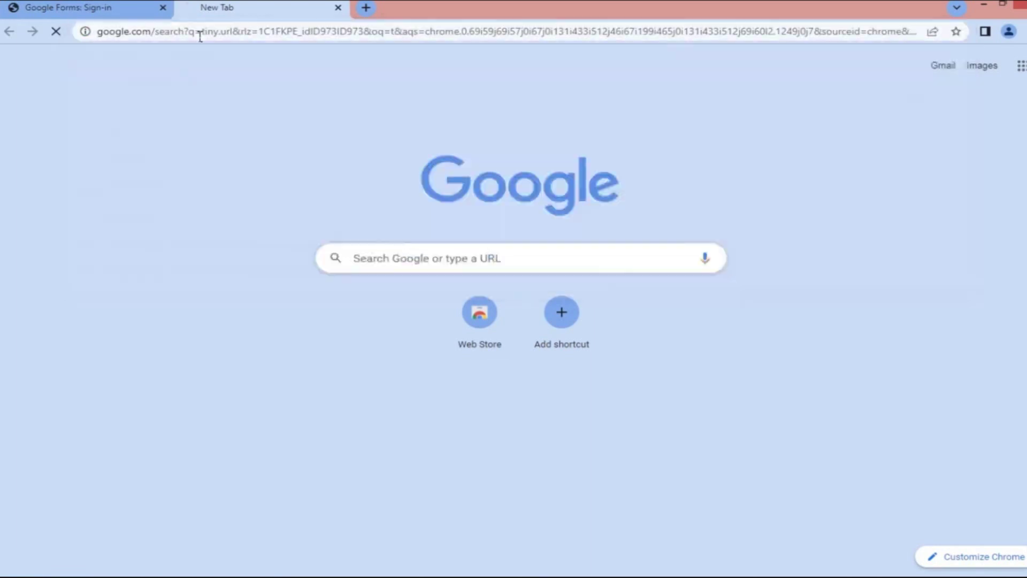
pyautogui.click(249, 195)
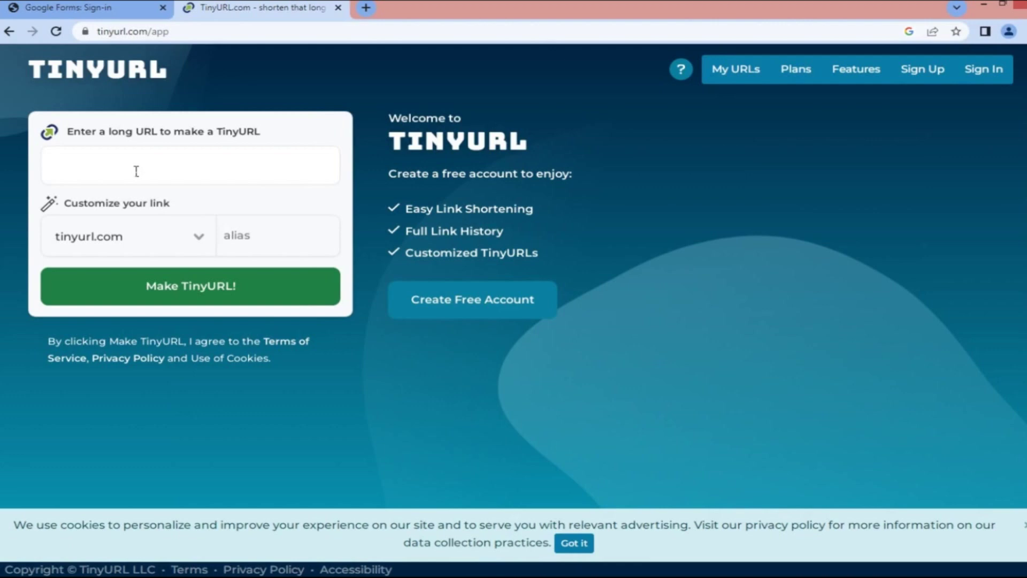
pyautogui.write('https://forms.gle/jh3wNuKxnN3Cbt8WA')
# Create the short link with alias ppdb-online-2023, since daftar-ppdb-2023 was unavailable
pyautogui.click(244, 246)
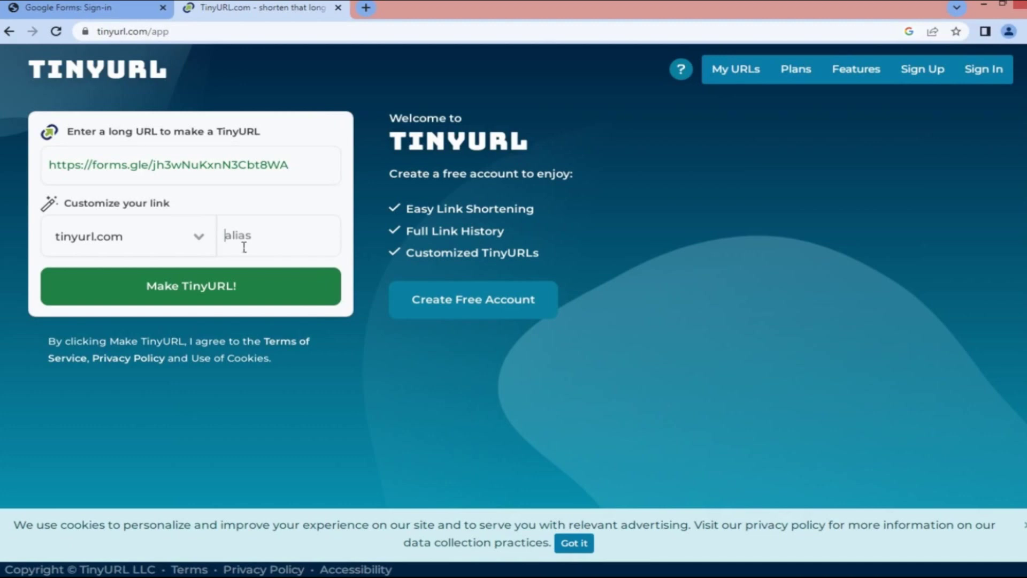
pyautogui.write('daftar-ppdb-2023')
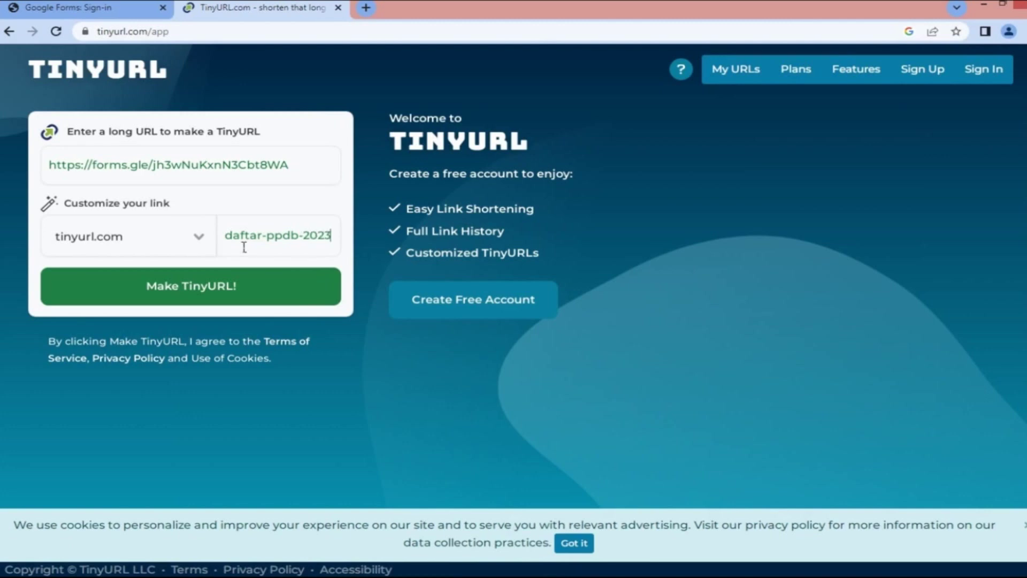
pyautogui.click(242, 285)
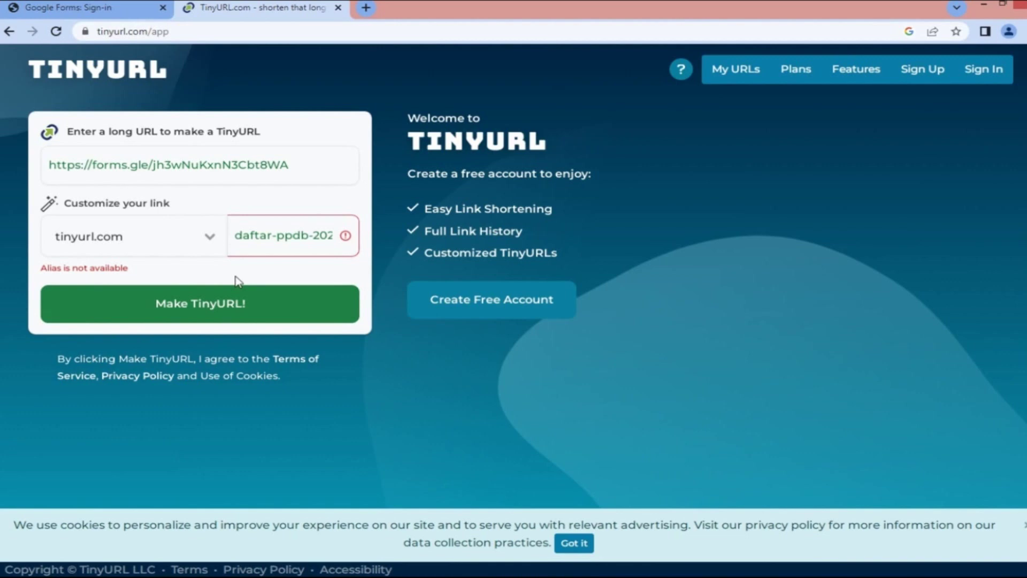
pyautogui.moveTo(41, 268); pyautogui.dragTo(167, 276)
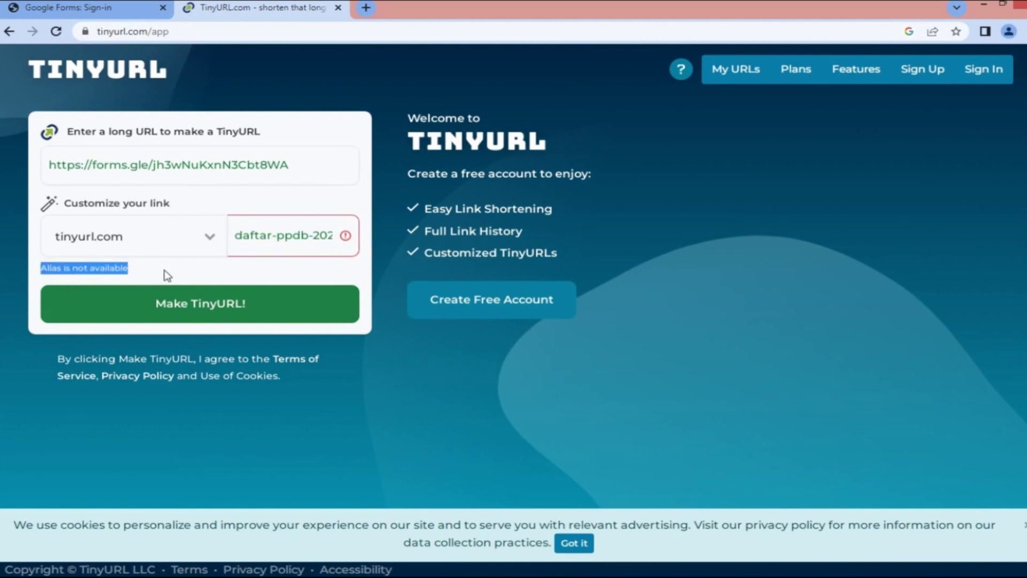
pyautogui.click(322, 243)
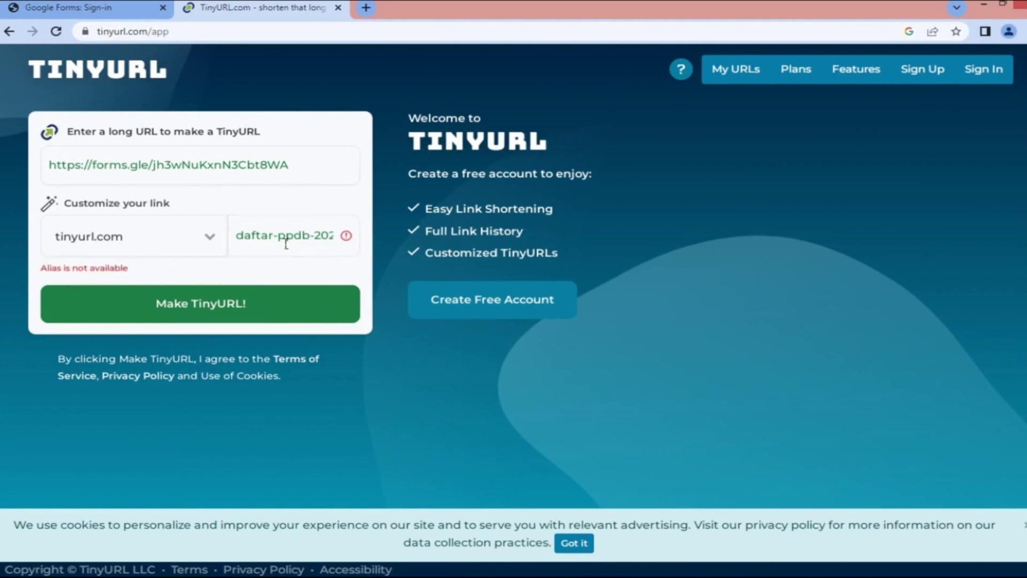
pyautogui.press('BackSpace')
pyautogui.press('BackSpace')
pyautogui.press('BackSpace')
pyautogui.press('BackSpace')
pyautogui.press('BackSpace')
pyautogui.press('BackSpace')
pyautogui.press('BackSpace')
pyautogui.press('Right')
pyautogui.press('Right')
pyautogui.press('Right')
pyautogui.press('Right')
pyautogui.press('Right')
pyautogui.write('online-')
pyautogui.click(244, 306)
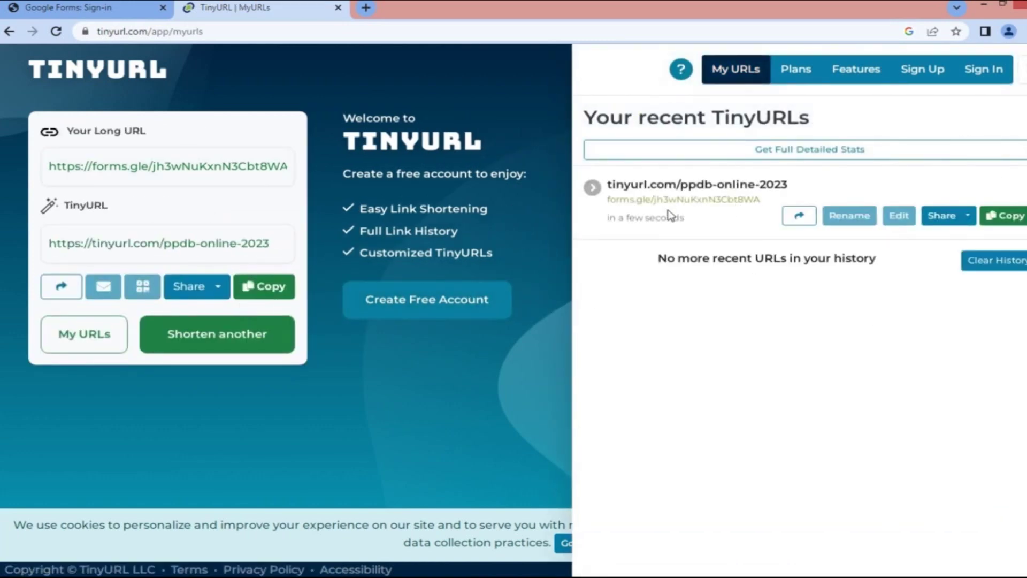
# Copy the new tinyurl.com/ppdb-online-2023 short link
pyautogui.moveTo(807, 188); pyautogui.dragTo(610, 190)
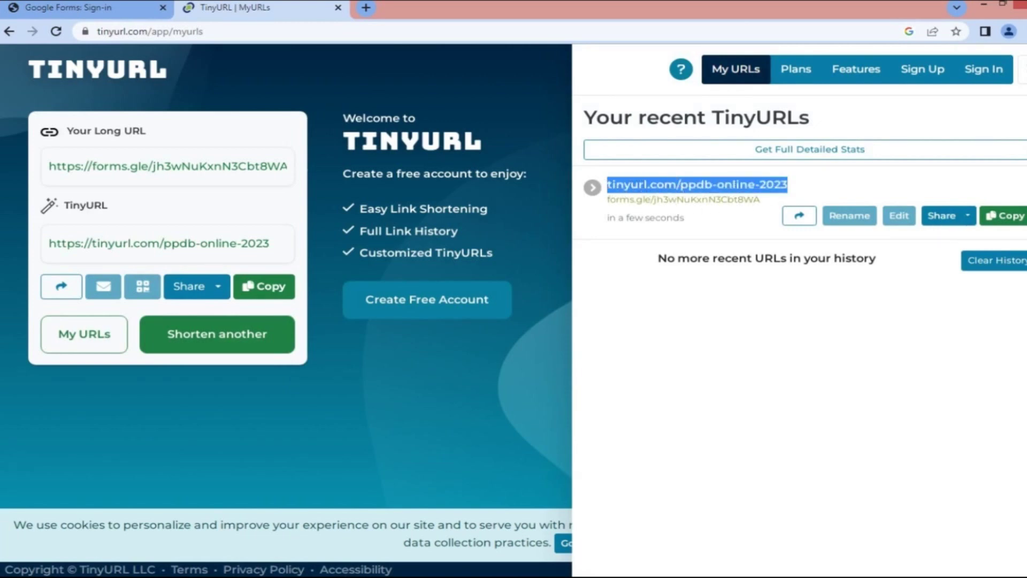
pyautogui.click(1014, 216)
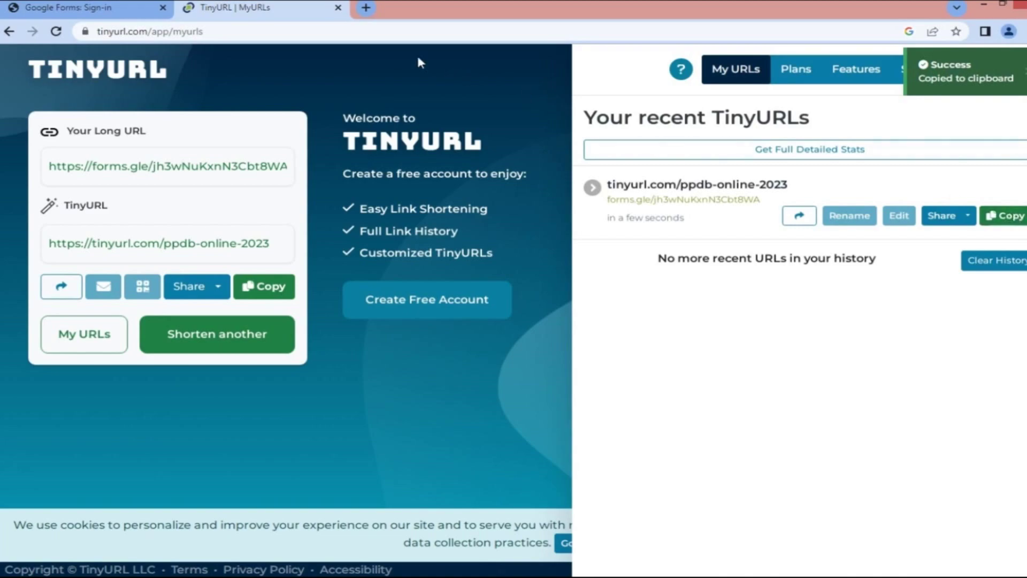
pyautogui.click(366, 8)
# Test tinyurl.com/ppdb-online-2023 in the browser and continue with the listed participant account
pyautogui.hotkey('ctrl', 'v')
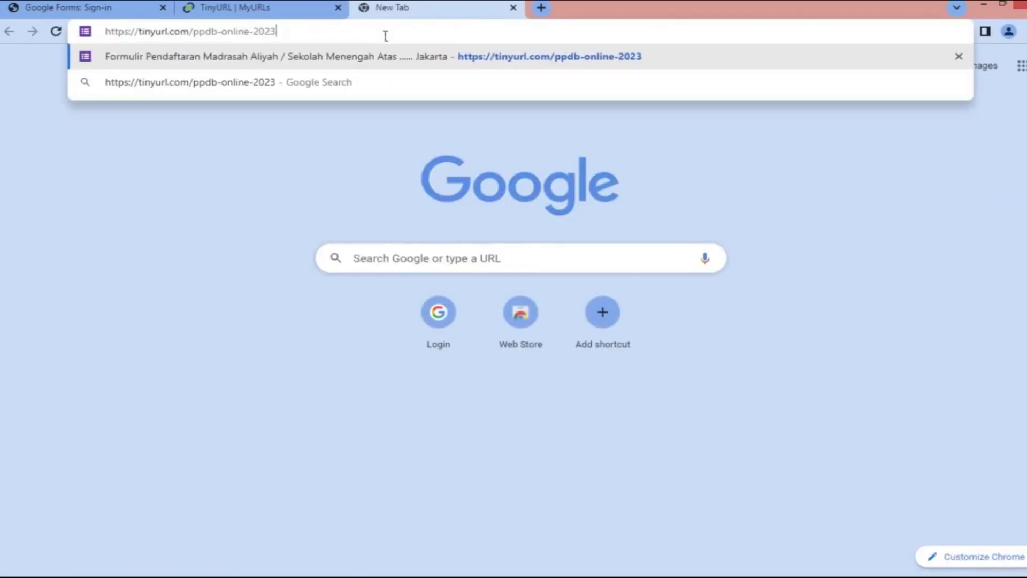
pyautogui.press('Return')
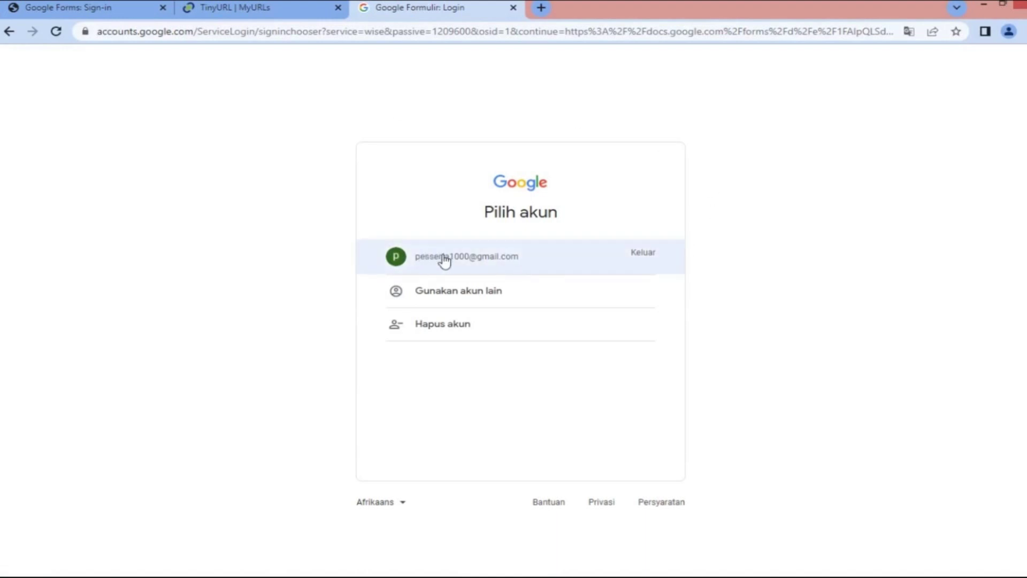
pyautogui.click(501, 264)
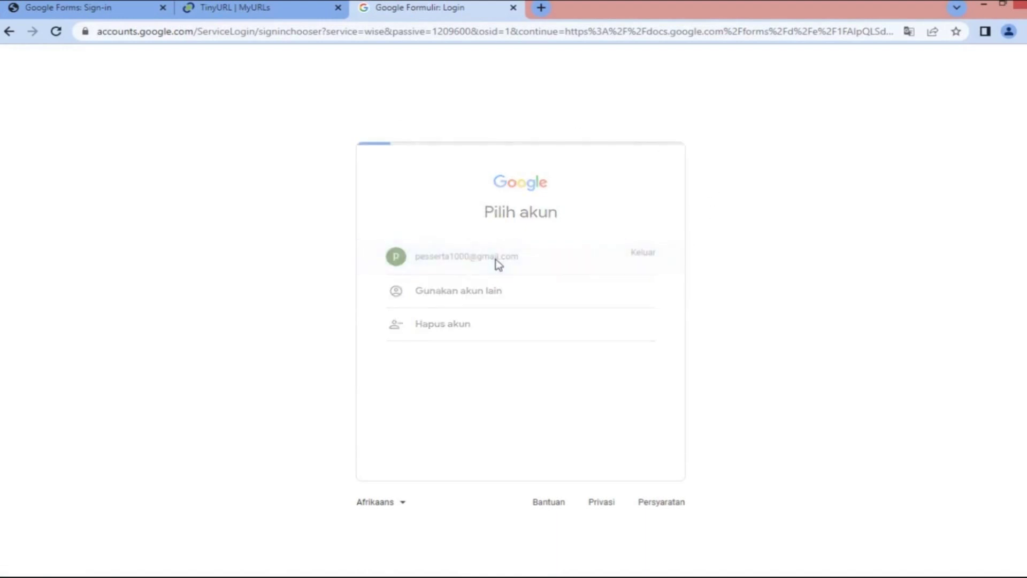
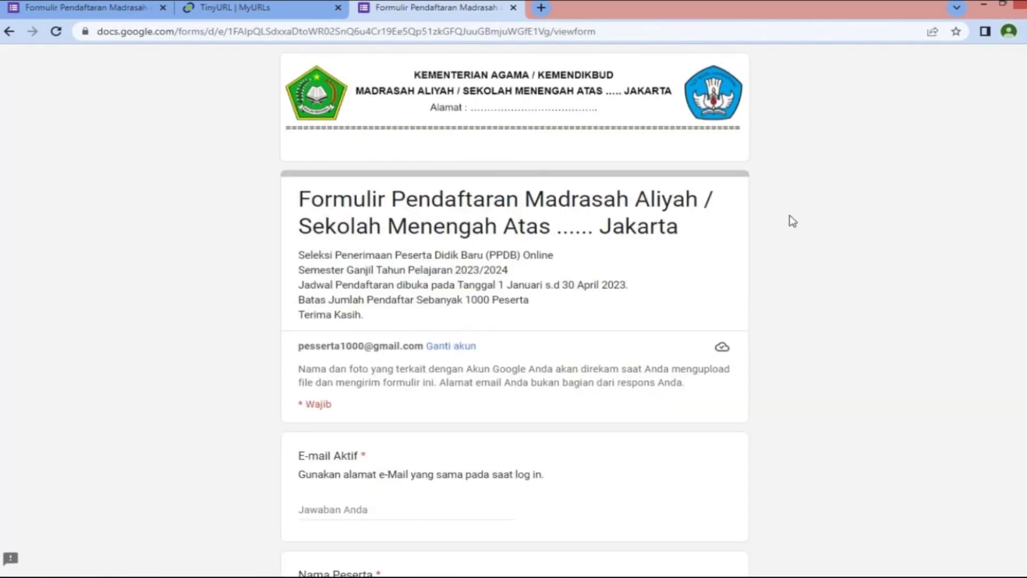
# Fill in the E-mail Aktif answer with the participant's email and the Nama Peserta answer
pyautogui.scroll(-4, 792, 221)
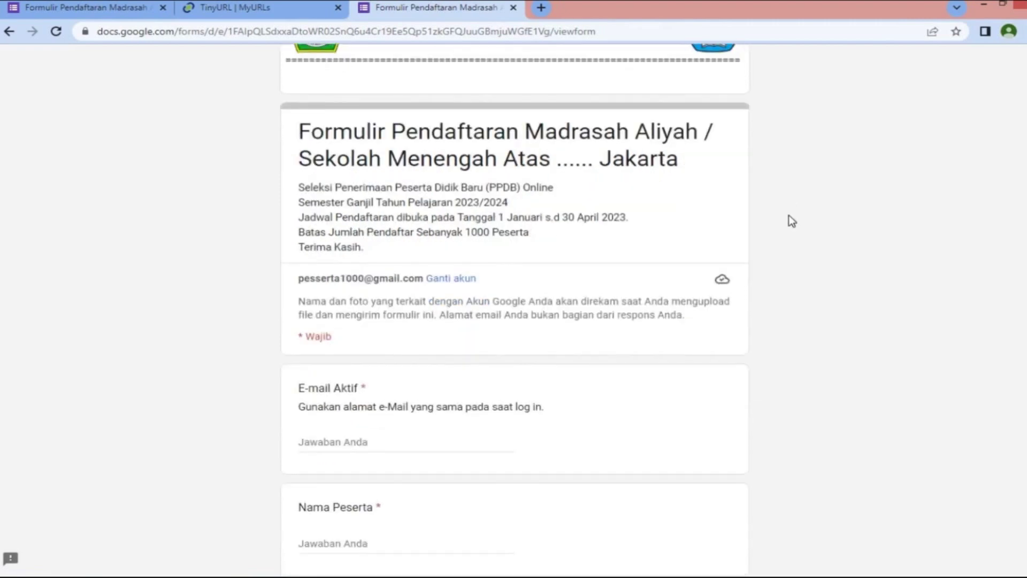
pyautogui.scroll(-1, 792, 221)
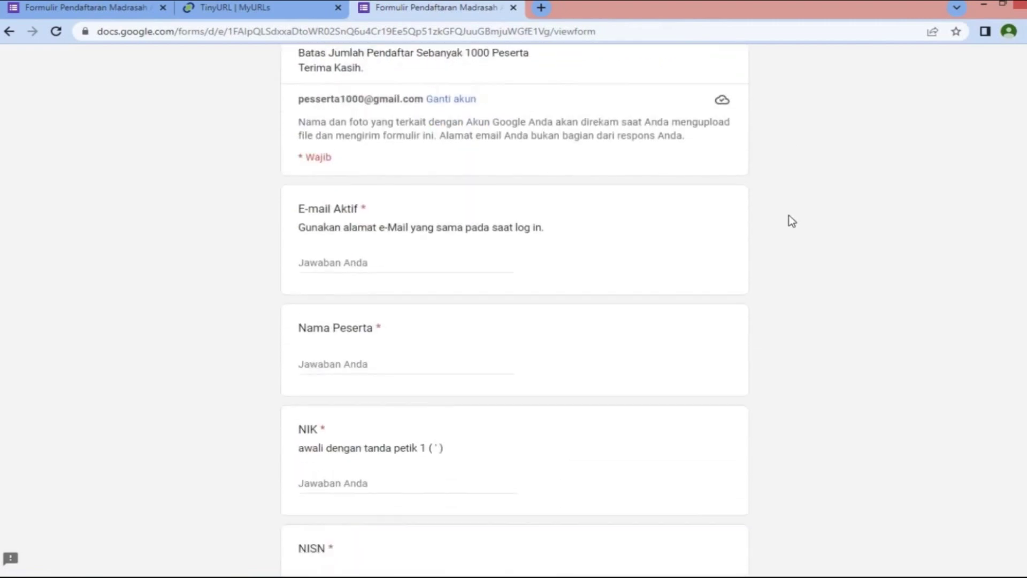
pyautogui.click(374, 242)
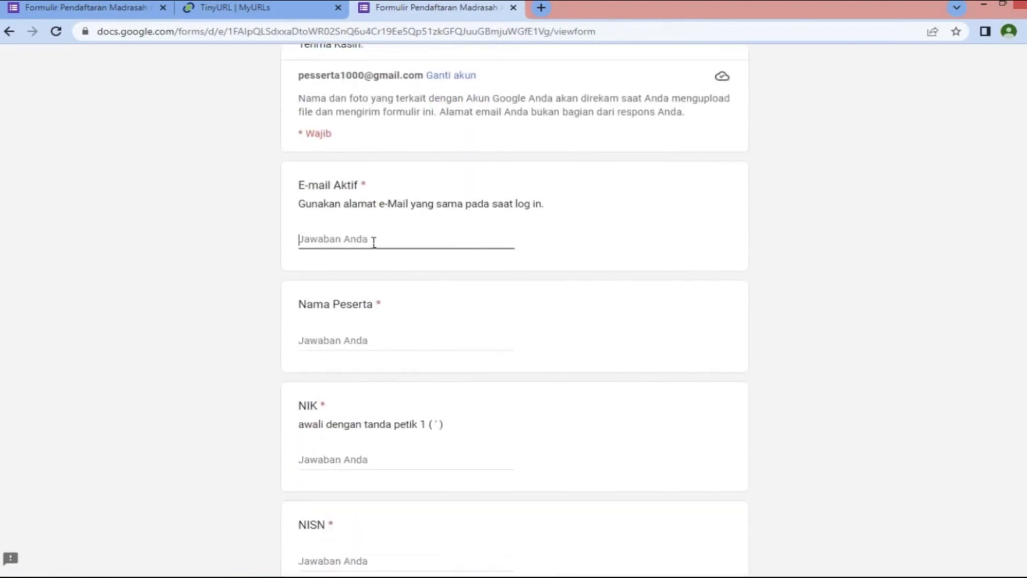
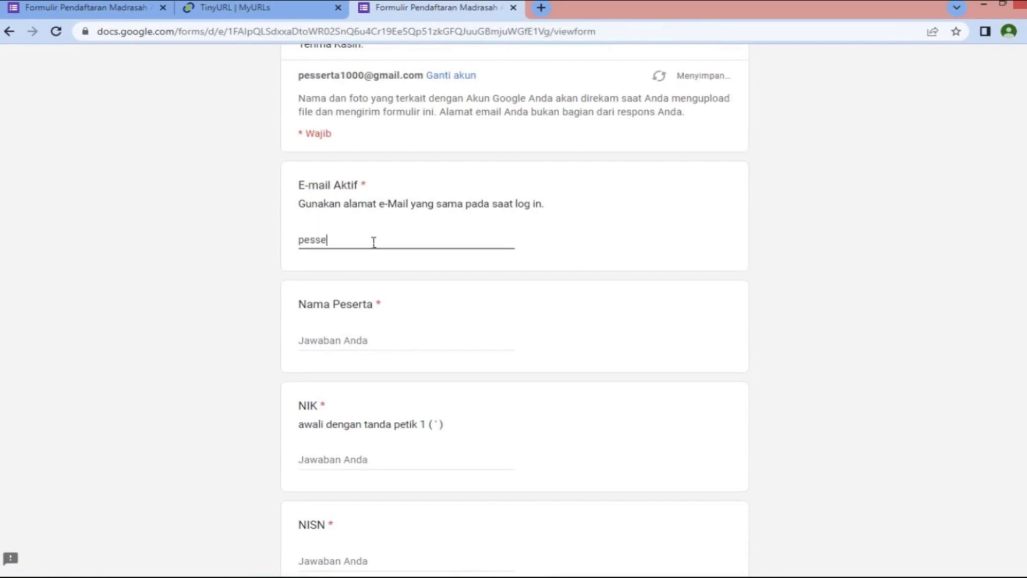
pyautogui.press('Tab')
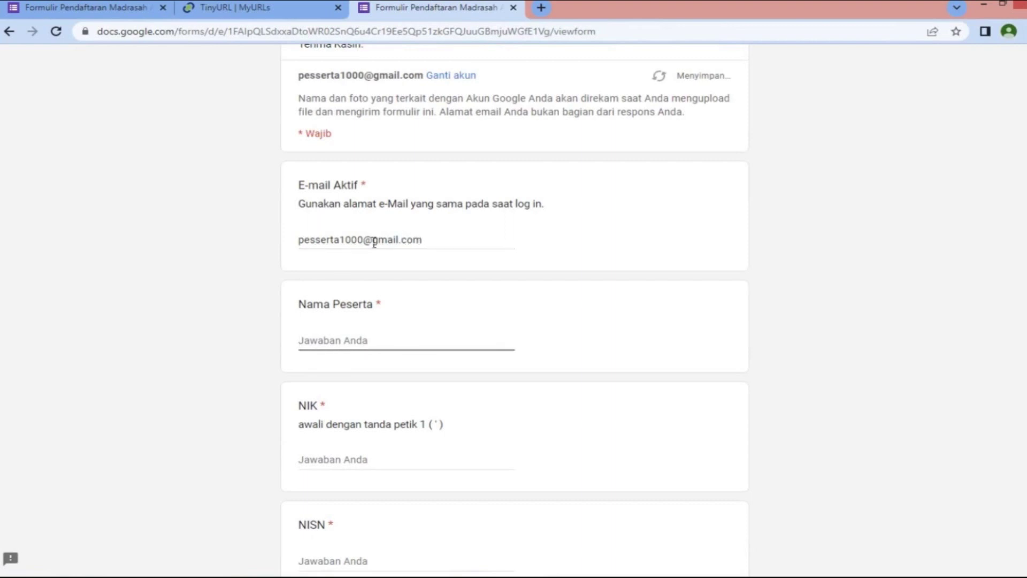
pyautogui.write('peserta 1000')
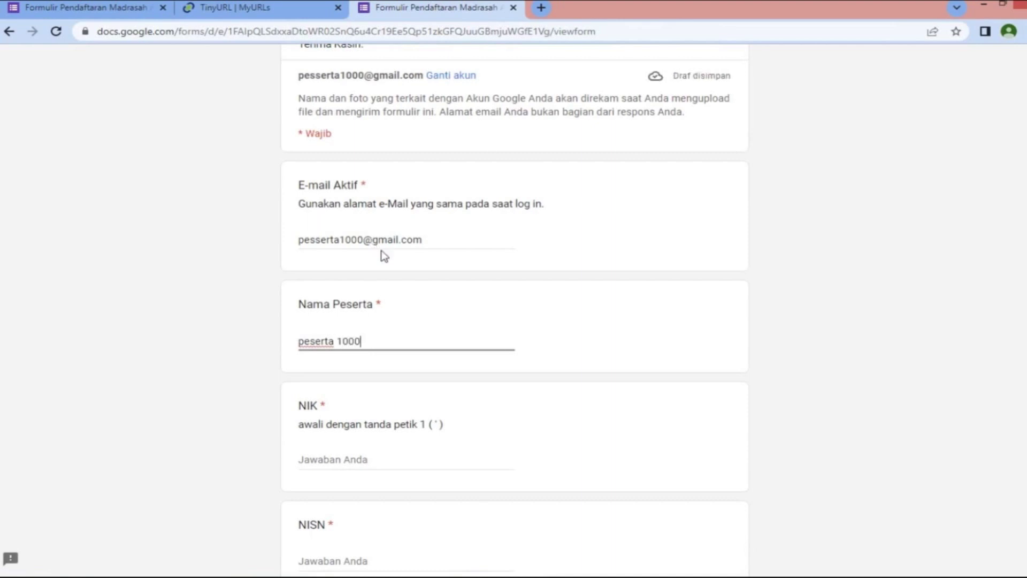
# Enter the participant's NIK, prefixed with an apostrophe, and the NISN student number
pyautogui.scroll(-2, 420, 278)
pyautogui.scroll(-1, 422, 278)
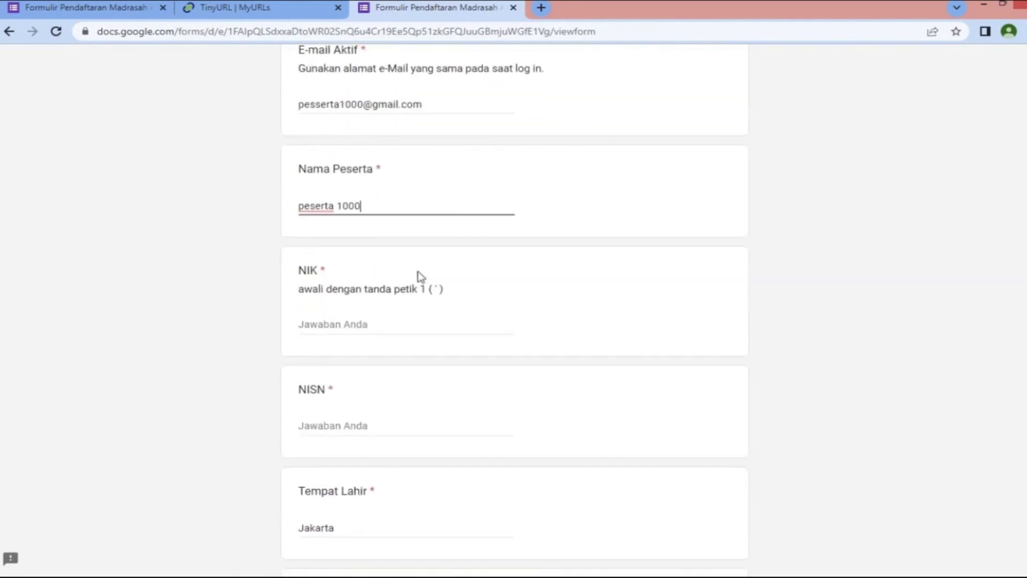
pyautogui.click(378, 332)
pyautogui.write("'")
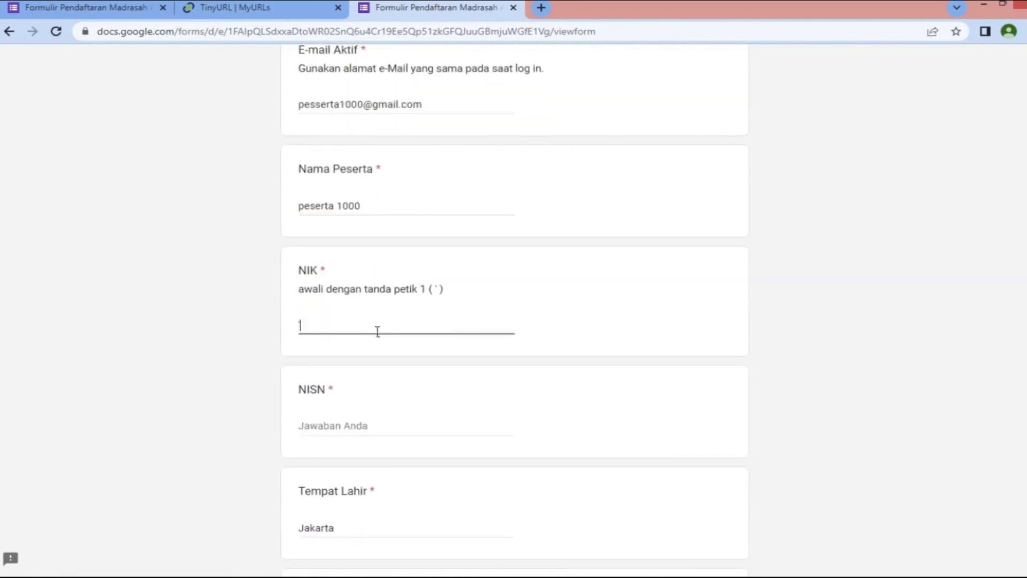
pyautogui.press('Tab')
pyautogui.write('12')
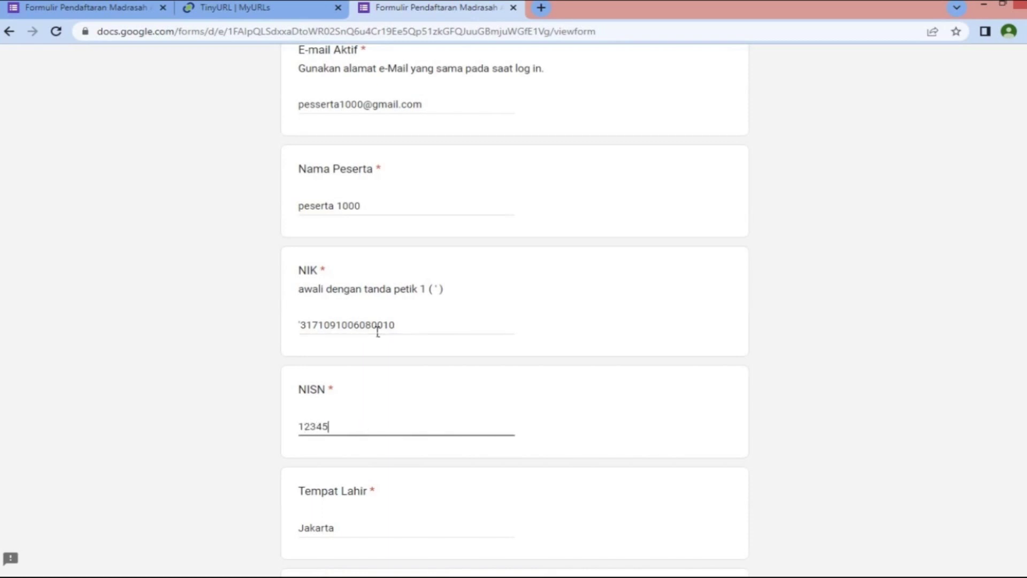
pyautogui.write('9')
# Enter Jakarta as the Tempat Lahir answer
pyautogui.press('Tab')
pyautogui.write('ja')
pyautogui.press('BackSpace')
pyautogui.press('BackSpace')
pyautogui.write('jak')
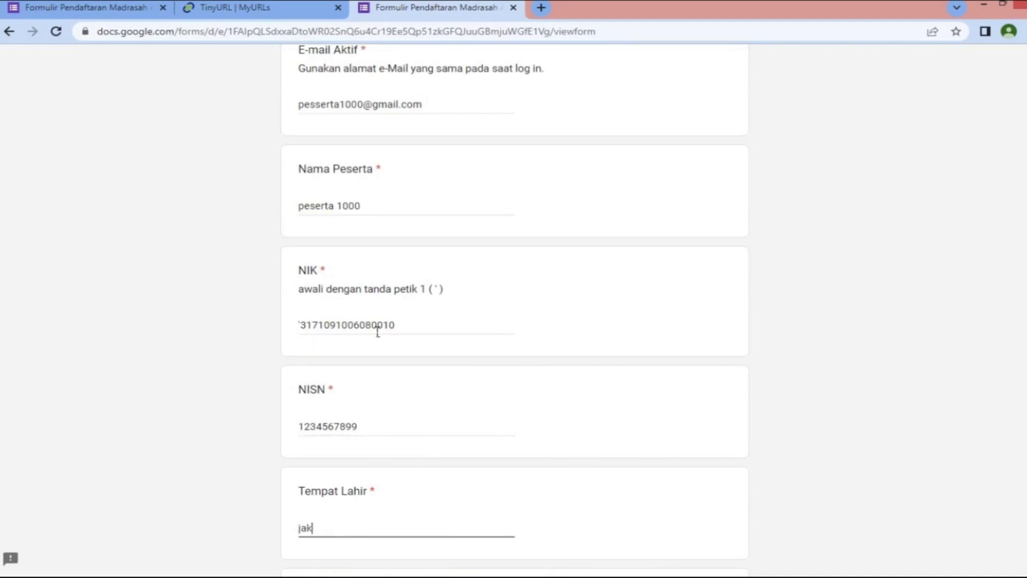
pyautogui.press('BackSpace')
pyautogui.press('BackSpace')
pyautogui.press('BackSpace')
pyautogui.press('BackSpace')
pyautogui.write('J')
pyautogui.press('BackSpace')
pyautogui.write('Jakarta')
pyautogui.scroll(-5, 582, 226)
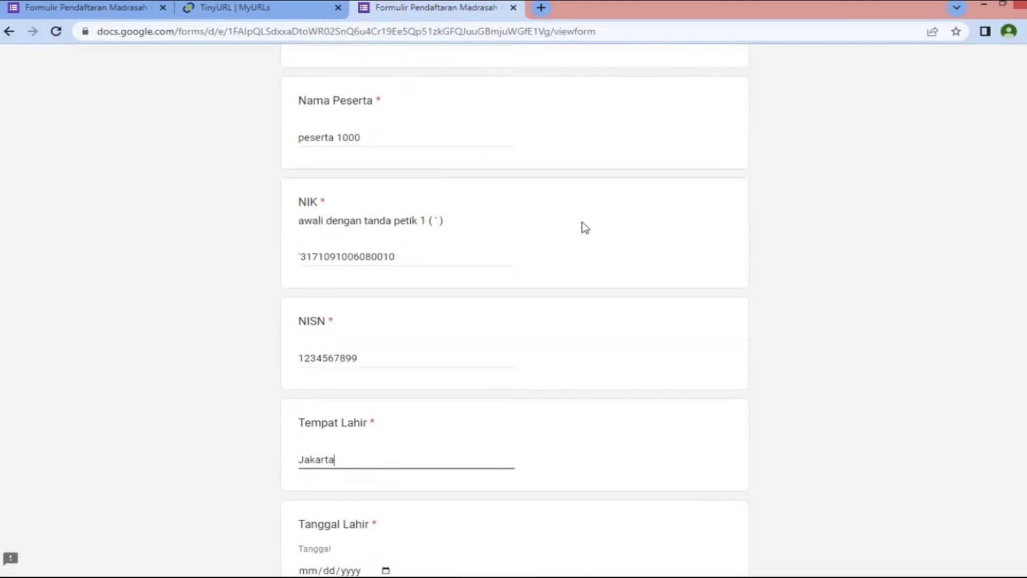
pyautogui.click(306, 369)
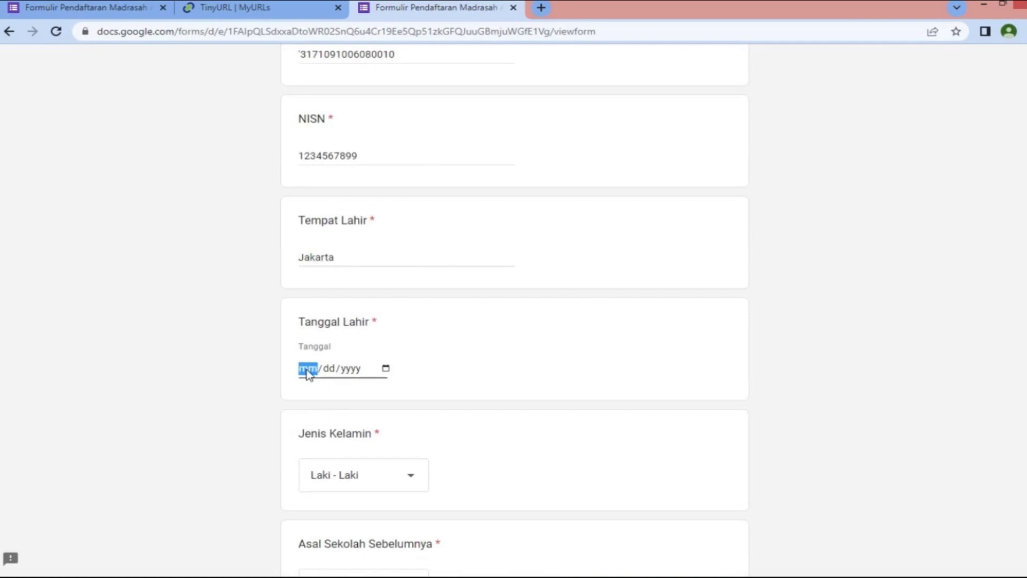
pyautogui.write('10/06/2008')
pyautogui.scroll(-4, 307, 374)
pyautogui.click(414, 277)
pyautogui.click(409, 277)
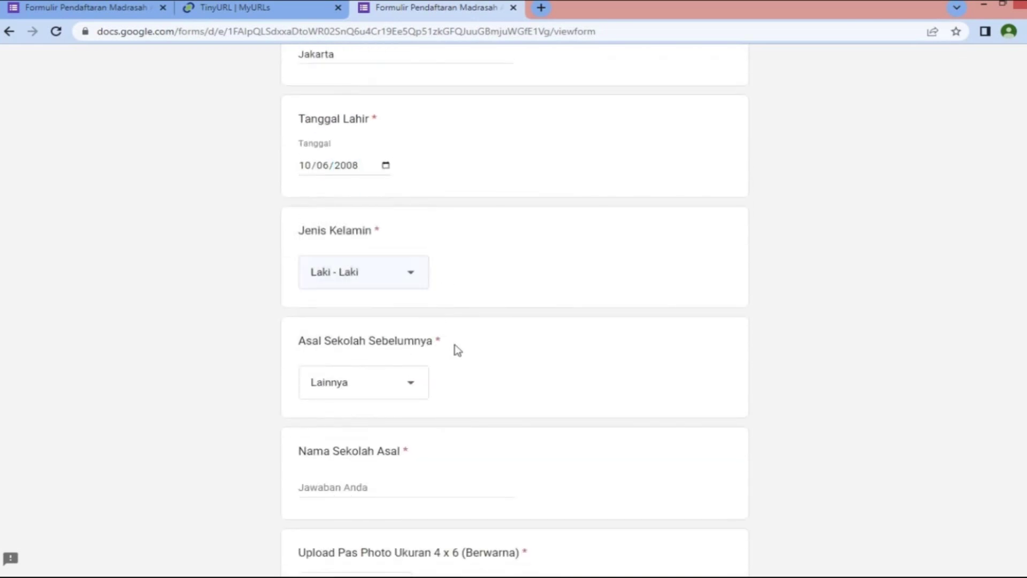
# Choose Lainnya as previous school type and enter MTs Pondok Pesantren as the school name
pyautogui.click(420, 389)
pyautogui.click(374, 390)
pyautogui.click(376, 498)
pyautogui.write('MTs Pondo')
pyautogui.press('BackSpace')
pyautogui.press('BackSpace')
pyautogui.write('k Pesantren')
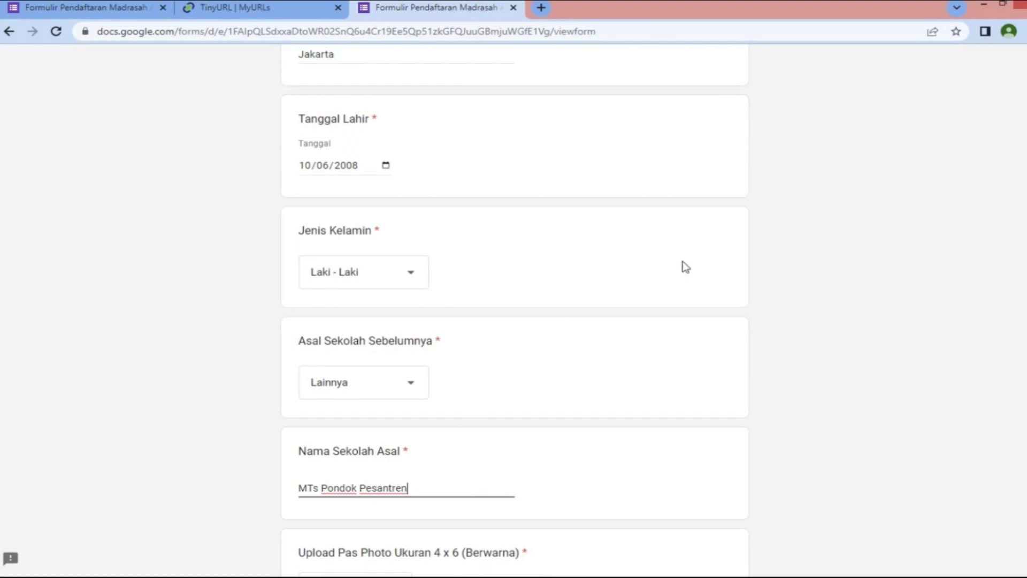
pyautogui.scroll(-3, 683, 263)
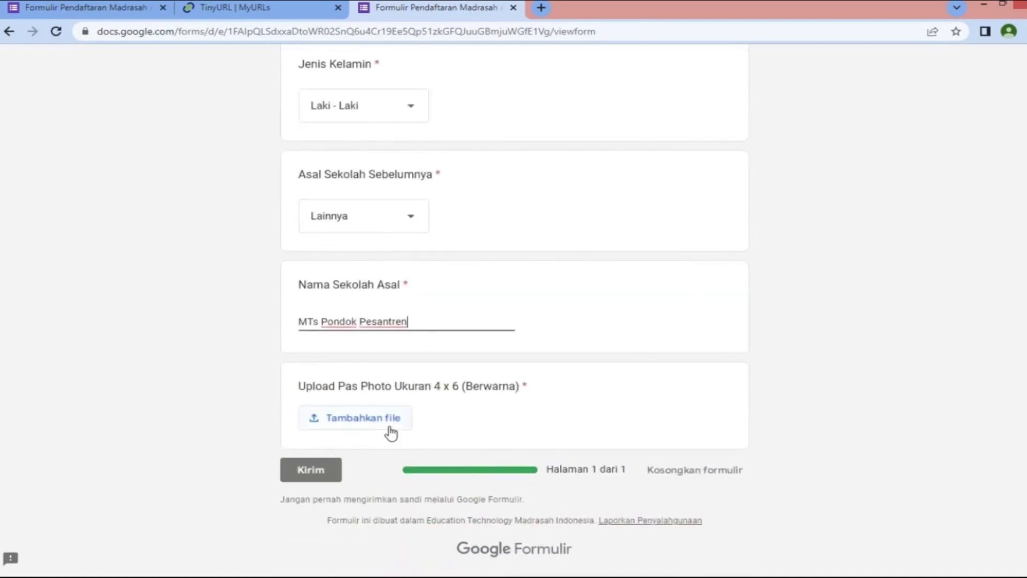
# Upload PESERTA NOMOR 1000.jpg from the D: drive's PAS POTO folder as the photo
pyautogui.click(361, 422)
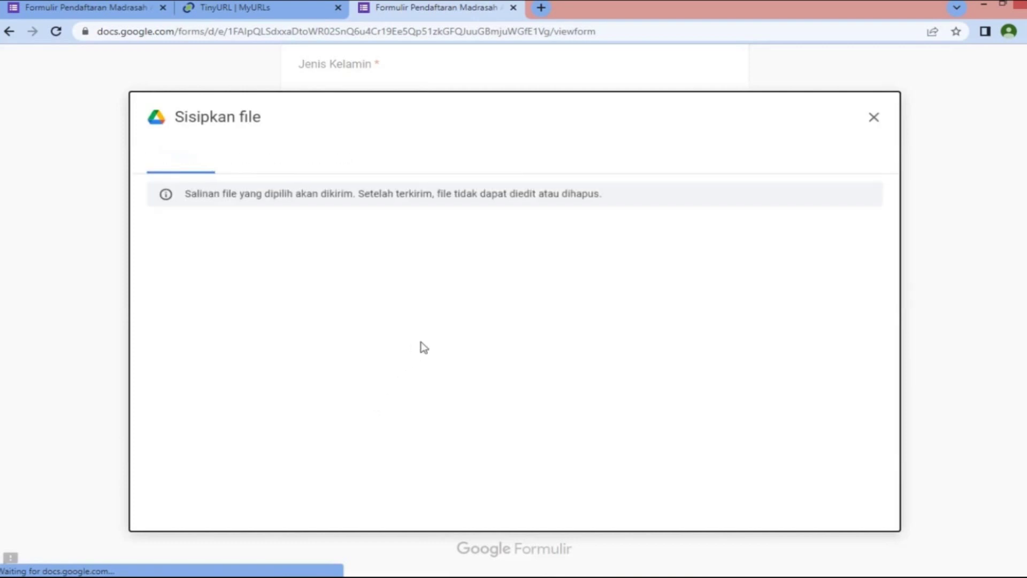
pyautogui.click(524, 418)
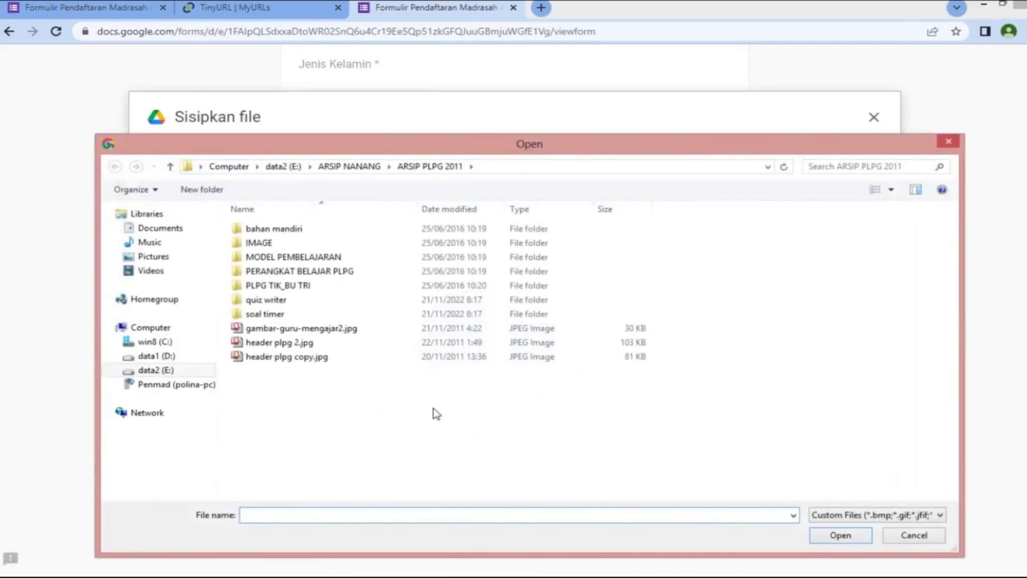
pyautogui.click(171, 353)
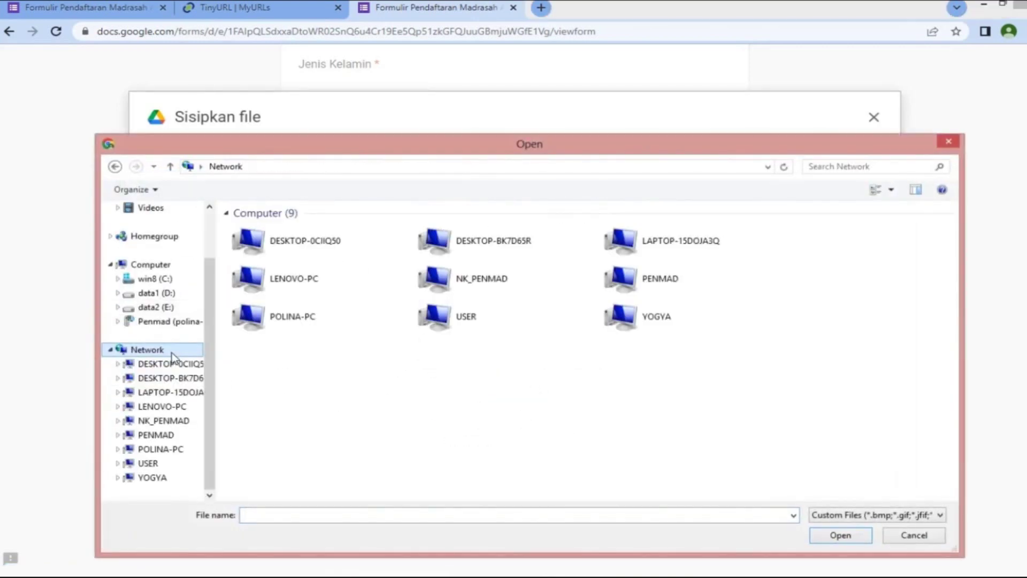
pyautogui.click(174, 296)
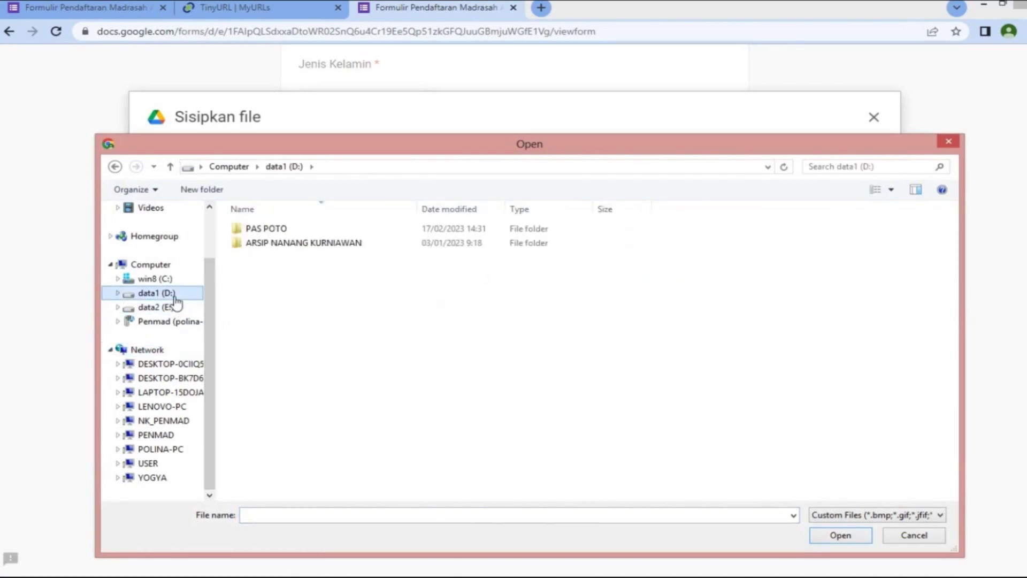
pyautogui.click(284, 230)
pyautogui.doubleClick(285, 229)
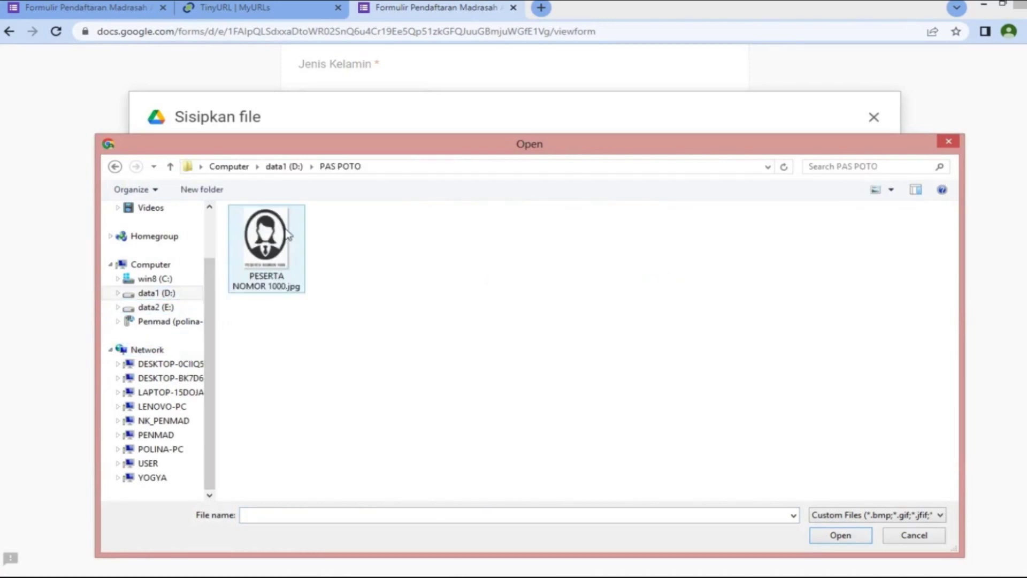
pyautogui.doubleClick(285, 236)
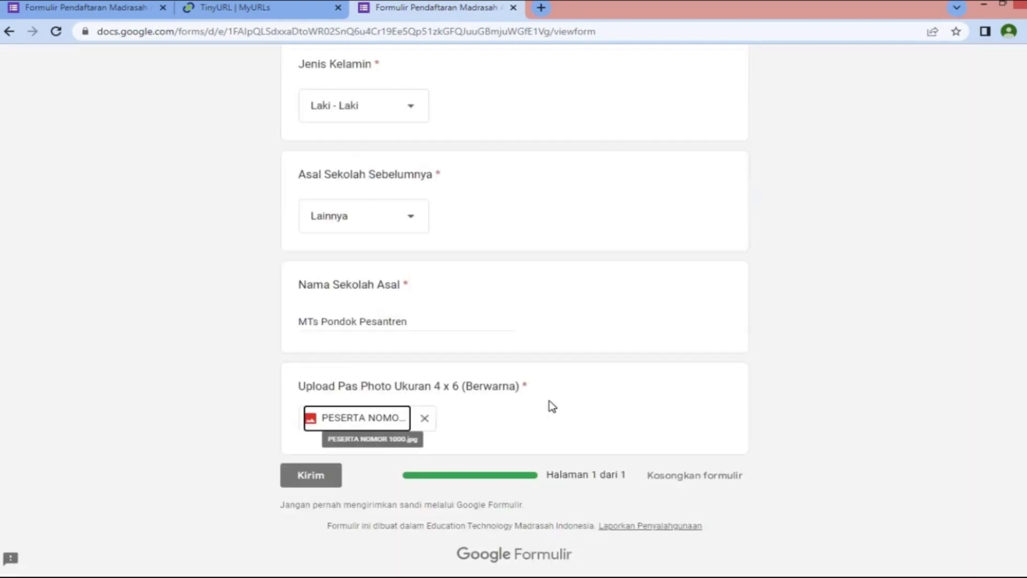
# Submit the registration, review the thank-you confirmation, and open a new browser tab
pyautogui.click(330, 479)
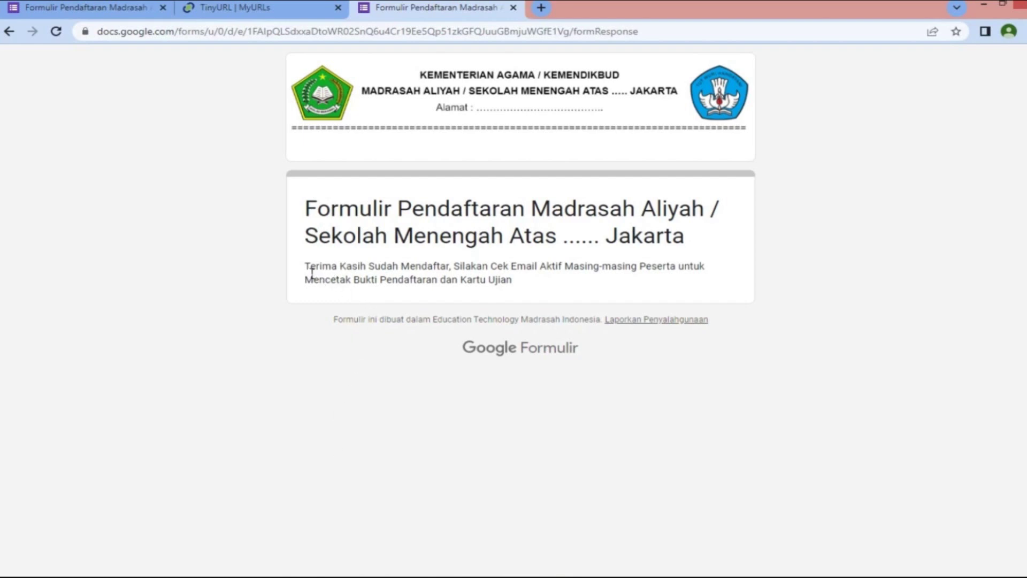
pyautogui.moveTo(312, 273); pyautogui.dragTo(551, 282)
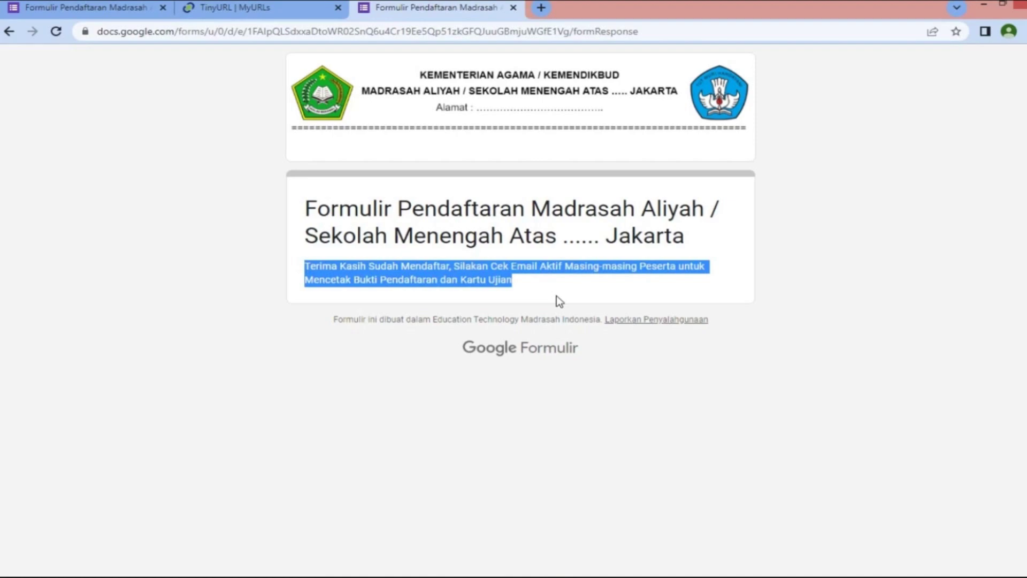
pyautogui.click(558, 290)
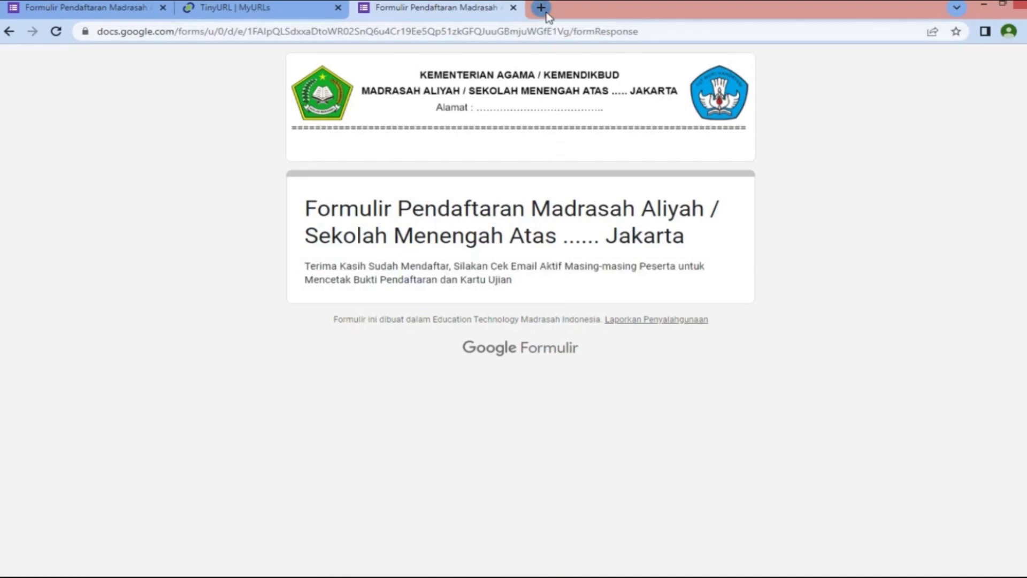
pyautogui.click(541, 8)
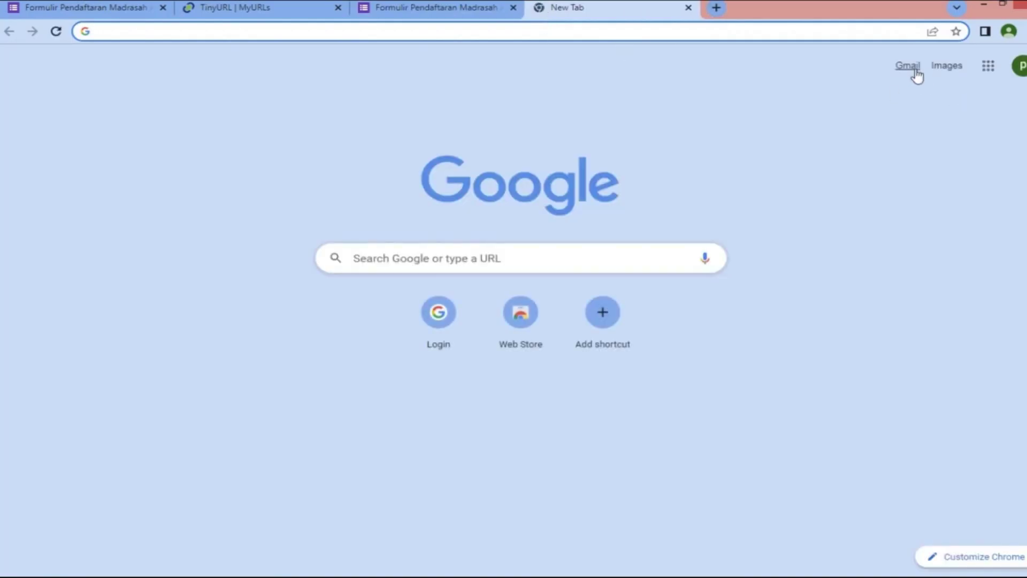
# Preview the Bukti Pendaftaran dan Kartu Ujian email's PDF, checking the name and number 0010
pyautogui.click(916, 70)
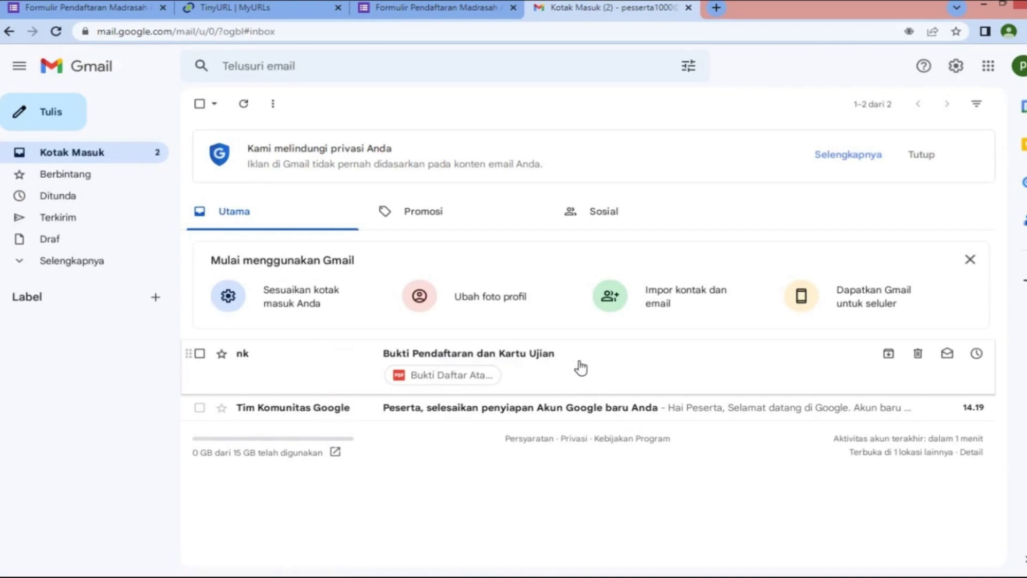
pyautogui.click(580, 368)
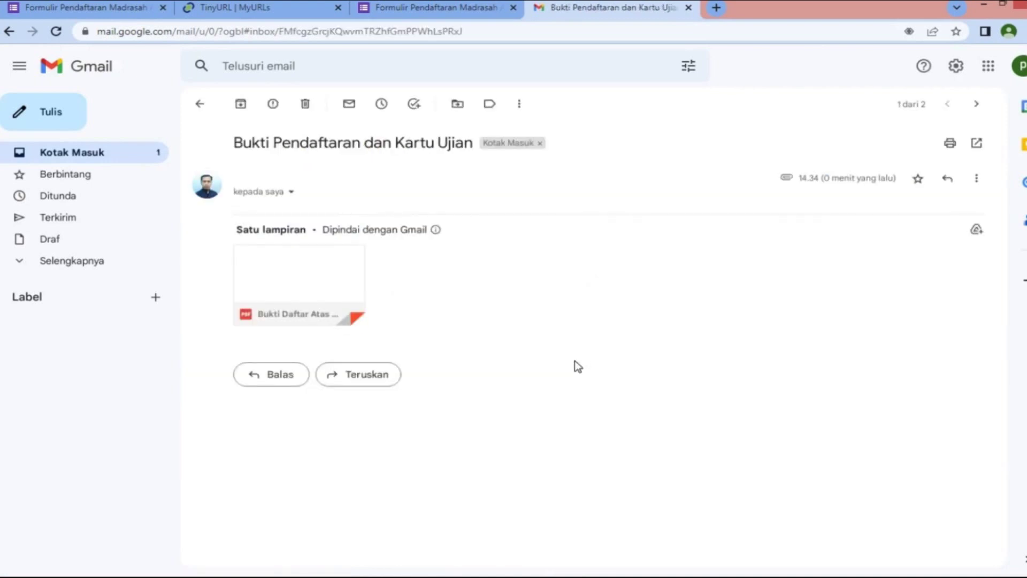
pyautogui.click(291, 285)
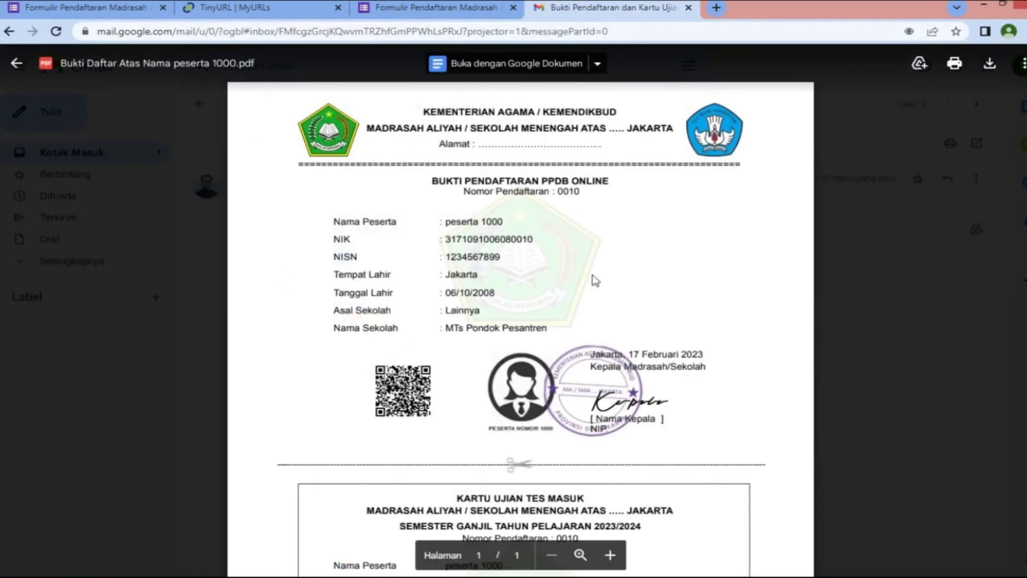
pyautogui.moveTo(446, 222); pyautogui.dragTo(540, 228)
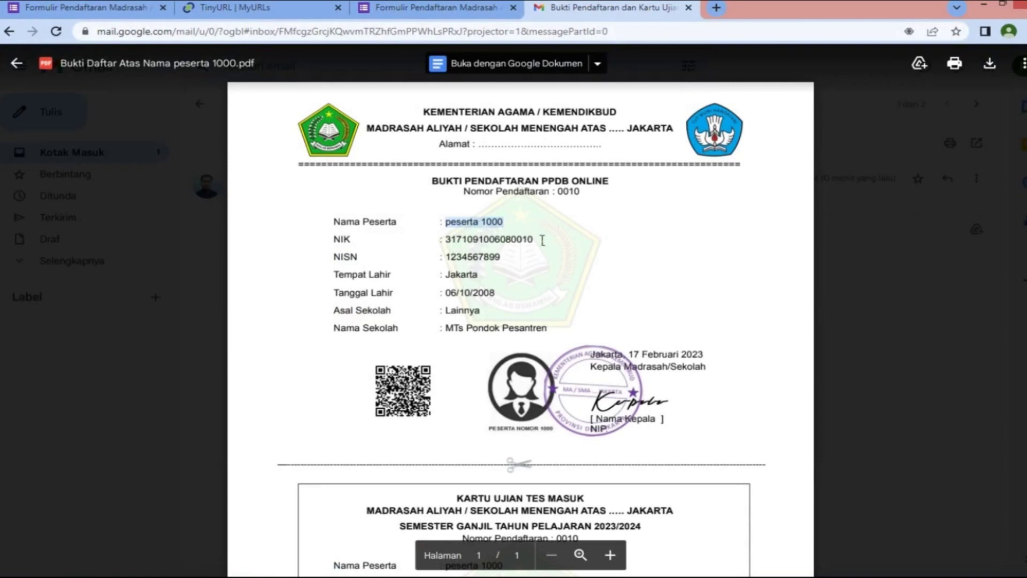
pyautogui.moveTo(557, 192); pyautogui.dragTo(587, 199)
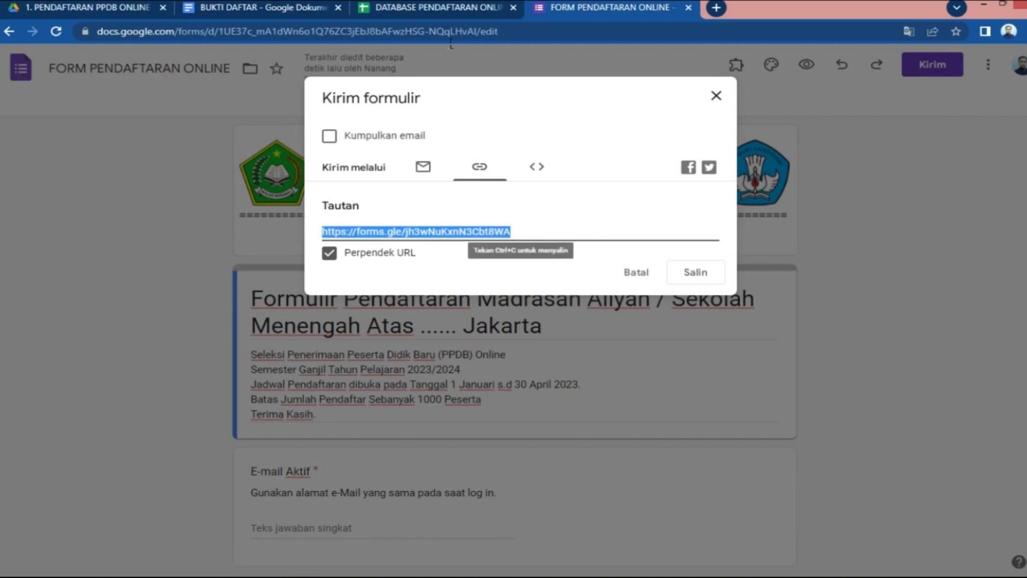
# Check the newest row 11 entry in the DATABASE PENDAFTARAN ONLINE sheet against the card
pyautogui.click(444, 9)
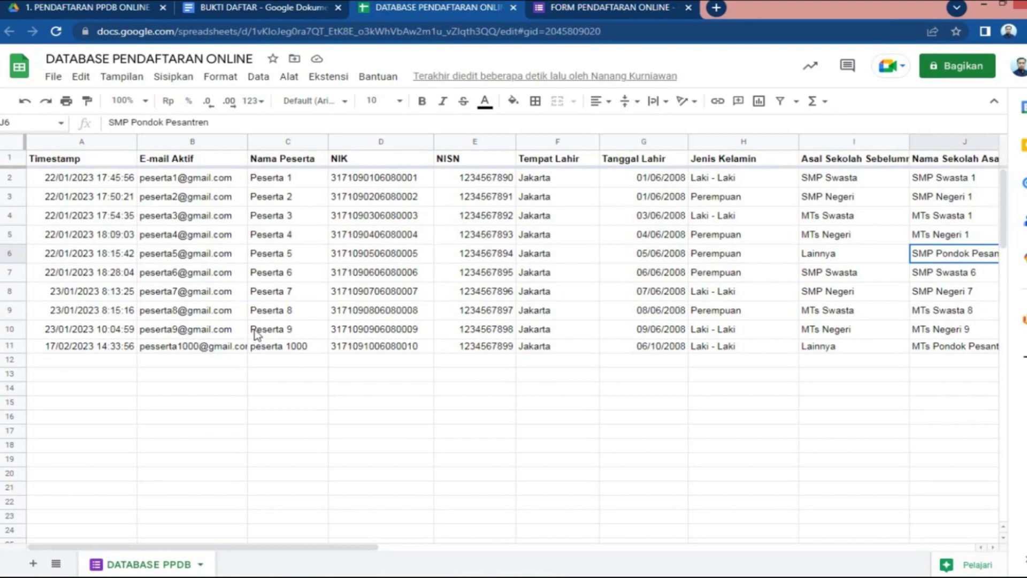
pyautogui.click(257, 335)
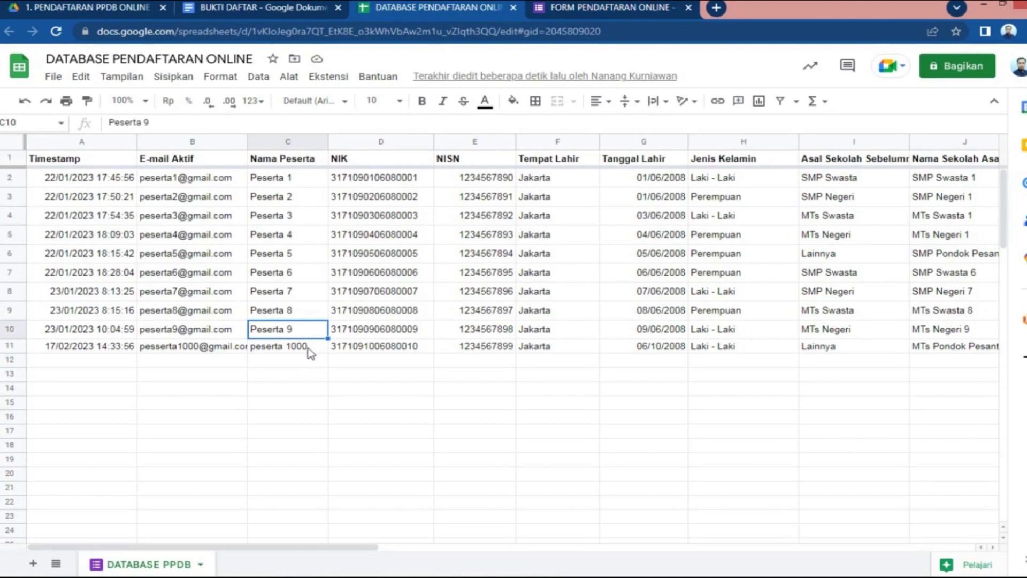
pyautogui.click(731, 351)
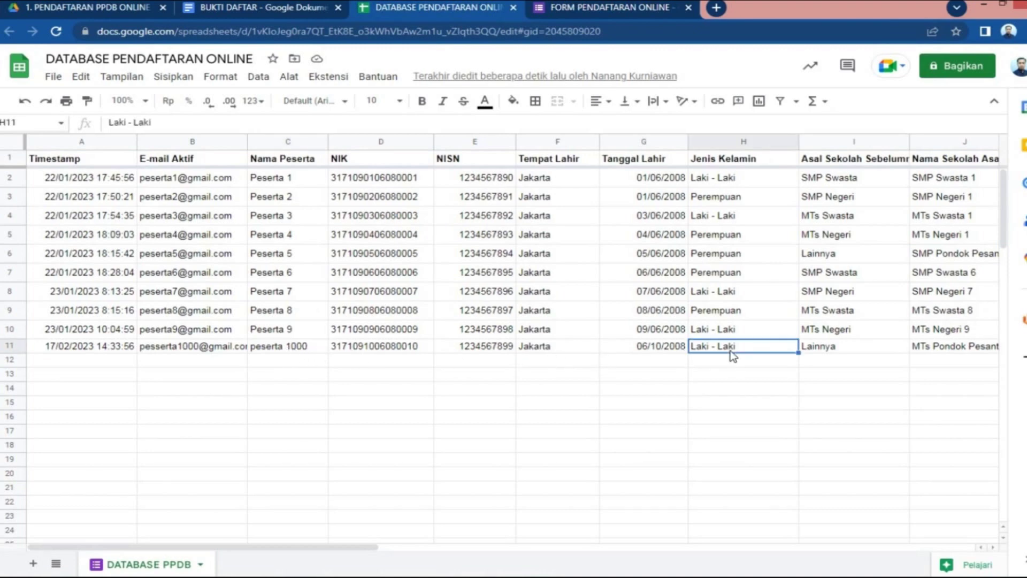
pyautogui.press('Right')
pyautogui.press('Right')
pyautogui.press('Right')
pyautogui.press('Right')
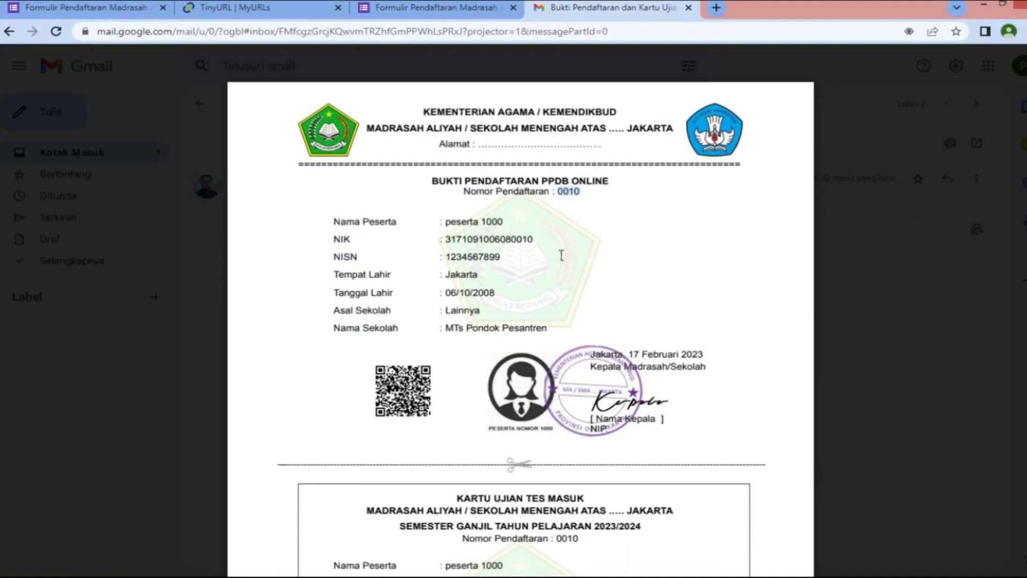
# Scroll through the exam card preview, highlighting the participant's name
pyautogui.scroll(-6, 562, 256)
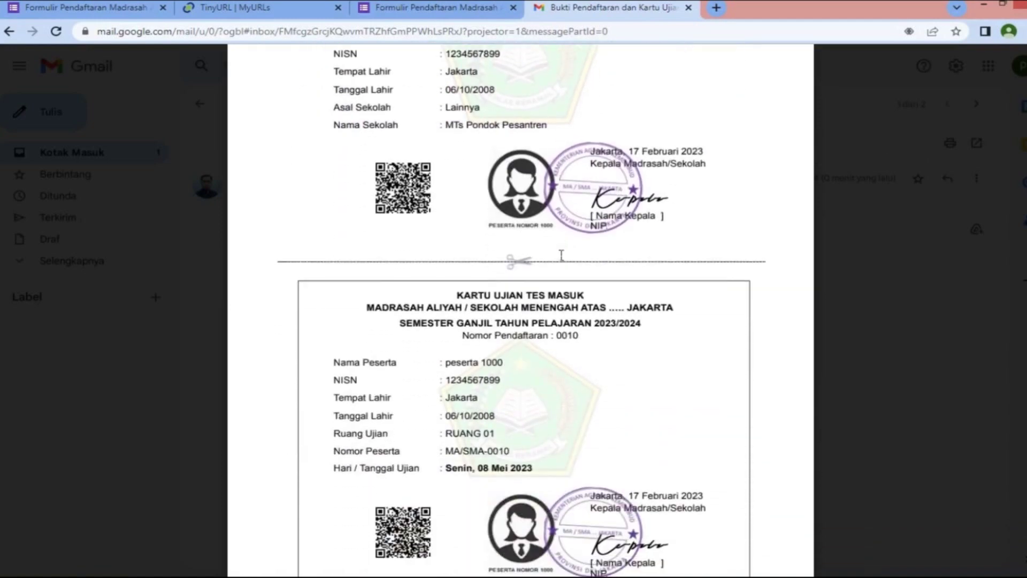
pyautogui.moveTo(446, 262); pyautogui.dragTo(518, 265)
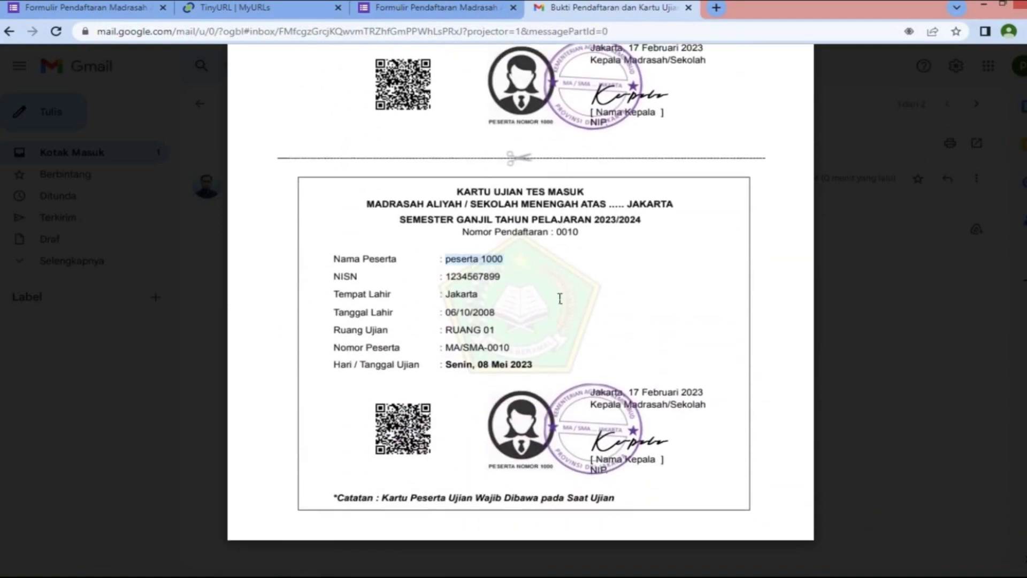
pyautogui.click(500, 475)
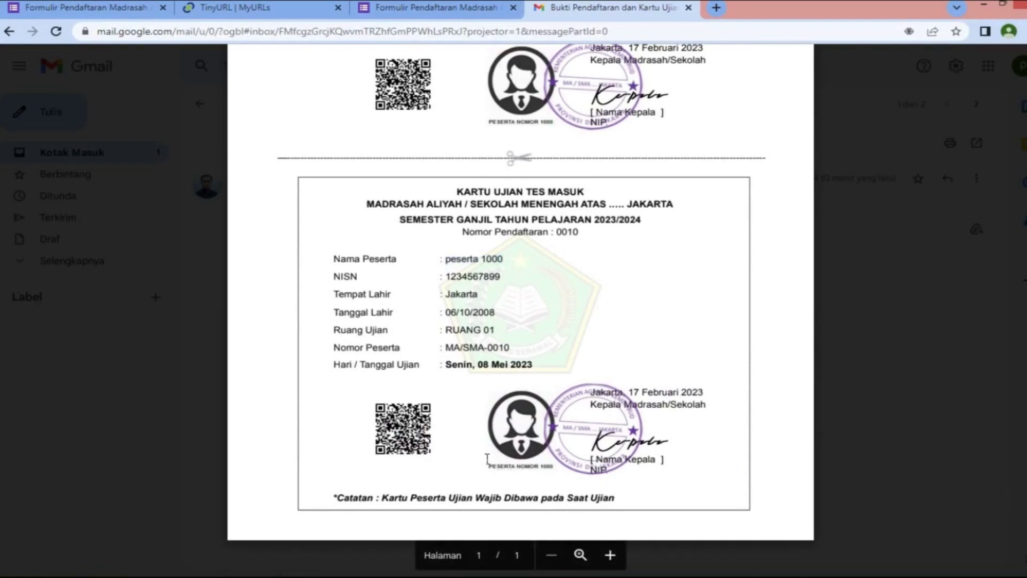
pyautogui.scroll(3, 695, 204)
pyautogui.scroll(4, 695, 204)
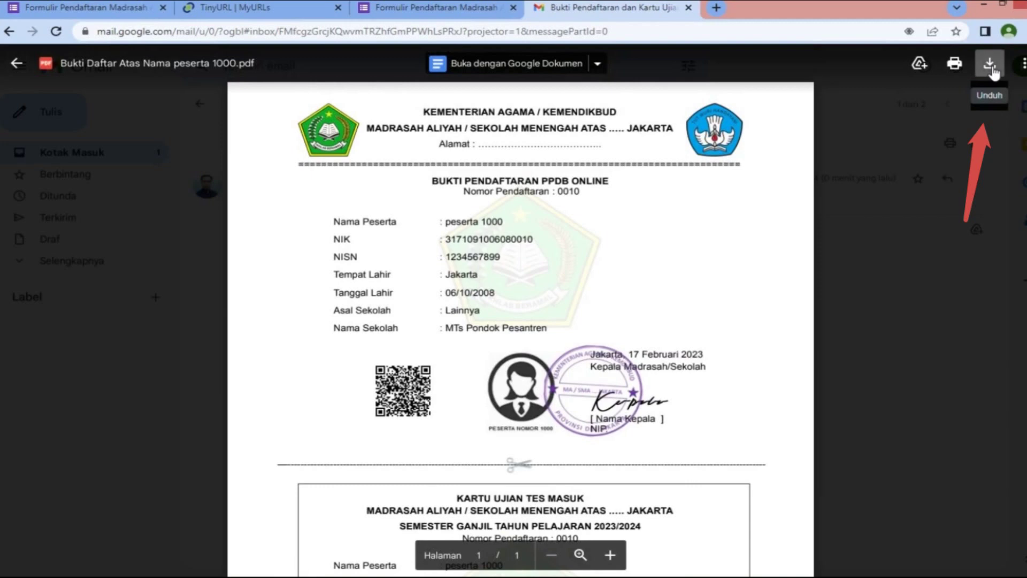
# Download the card PDF and open it from Downloads with Adobe Reader 9.1
pyautogui.click(990, 65)
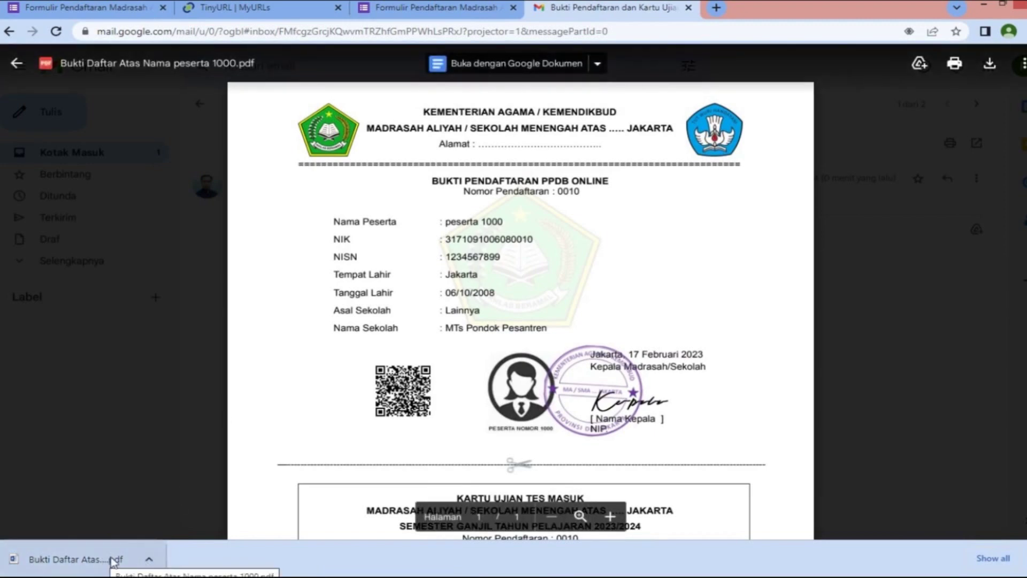
pyautogui.click(149, 559)
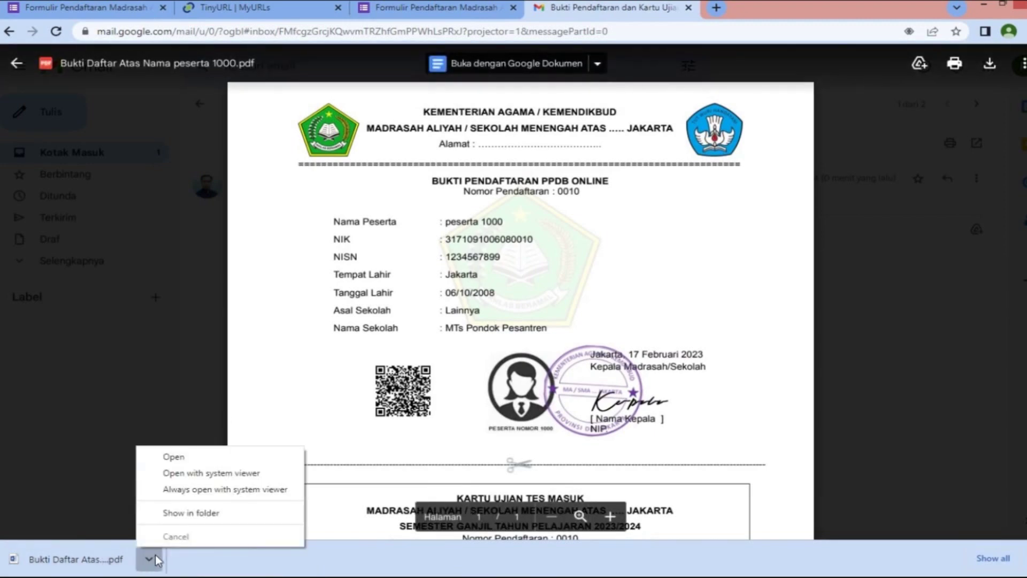
pyautogui.click(228, 521)
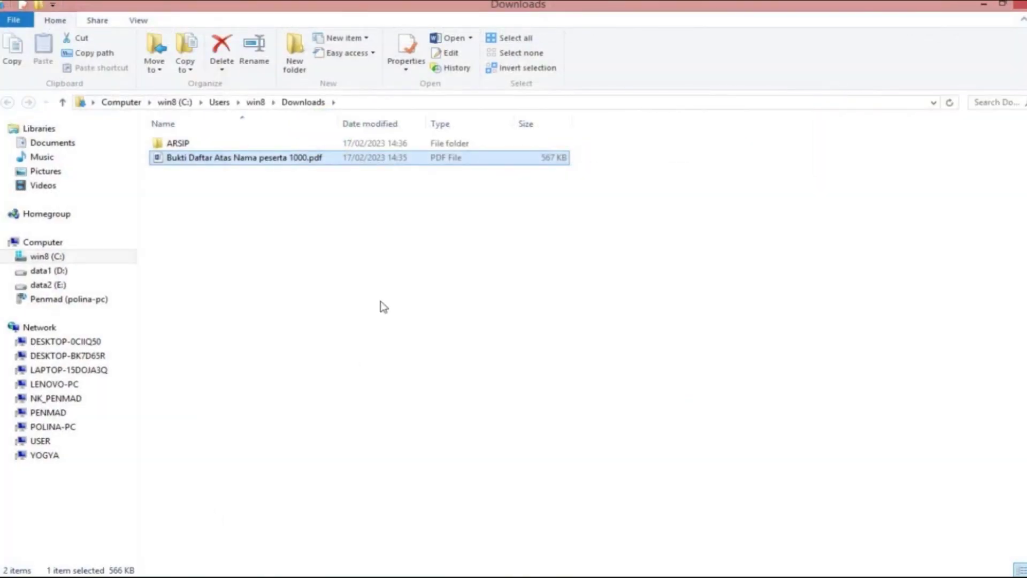
pyautogui.rightClick(258, 163)
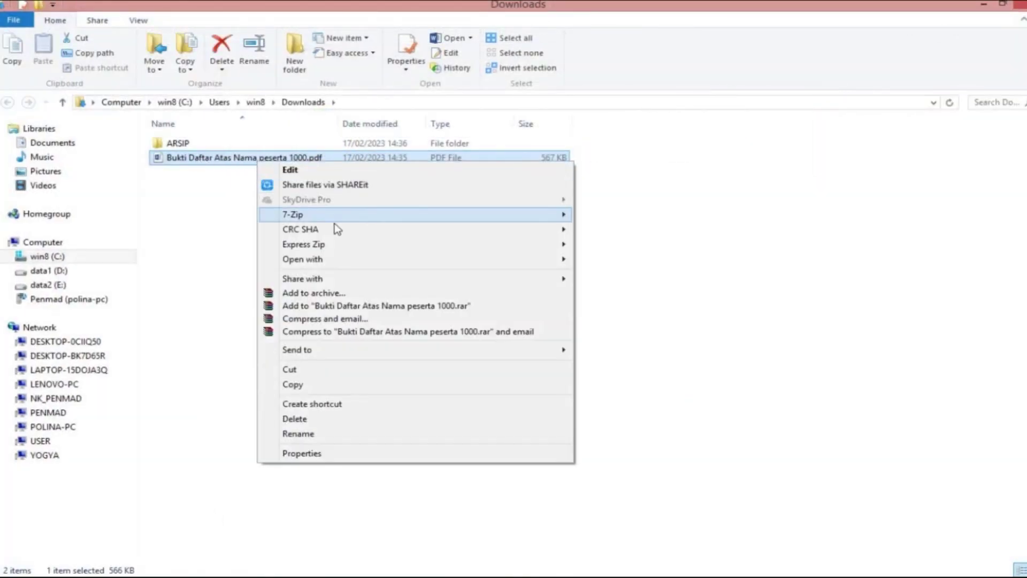
pyautogui.moveTo(560, 259)
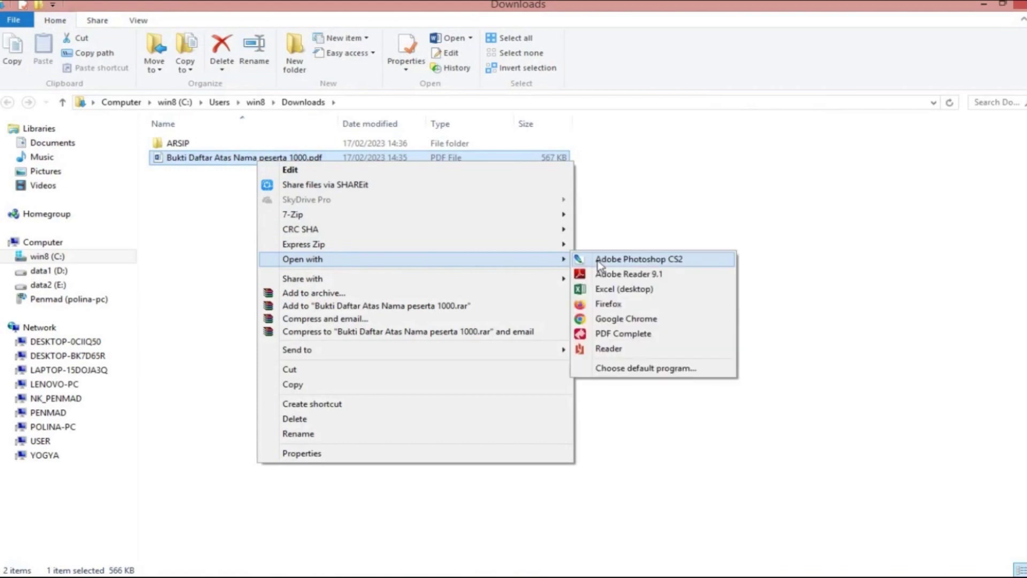
pyautogui.click(618, 275)
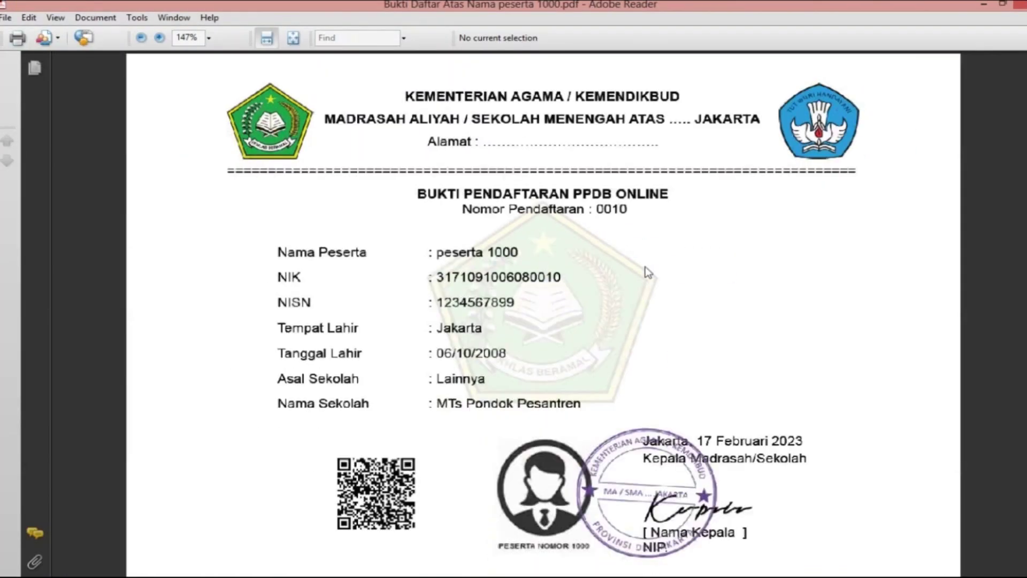
pyautogui.scroll(-1, 652, 273)
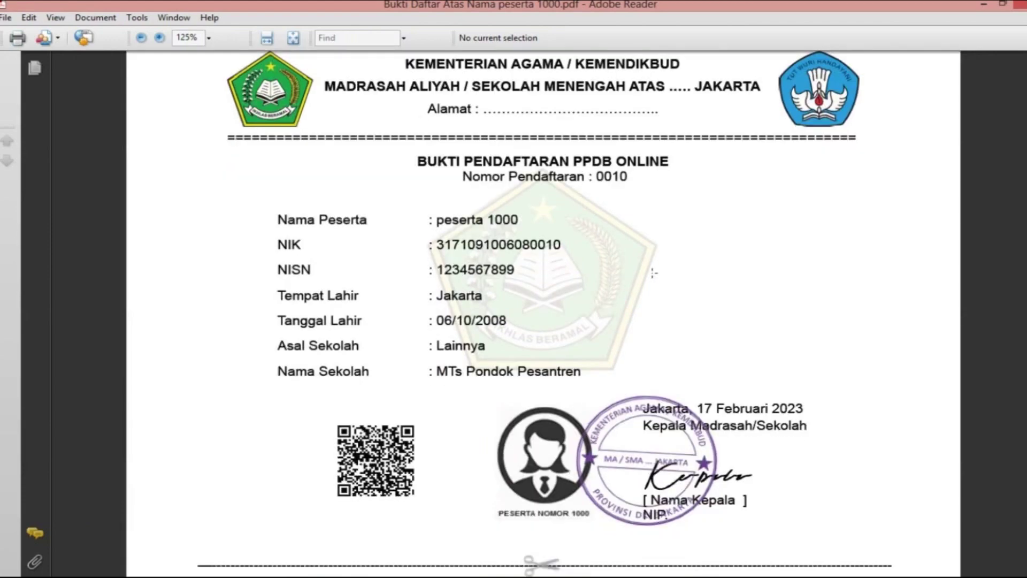
pyautogui.scroll(-1, 646, 266)
pyautogui.scroll(-1, 645, 266)
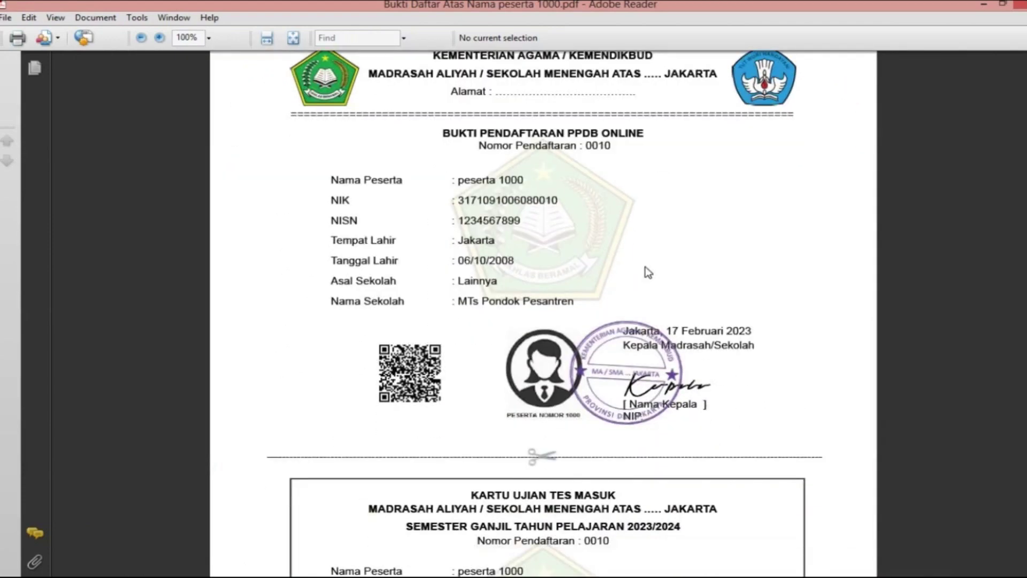
pyautogui.scroll(-10, 646, 267)
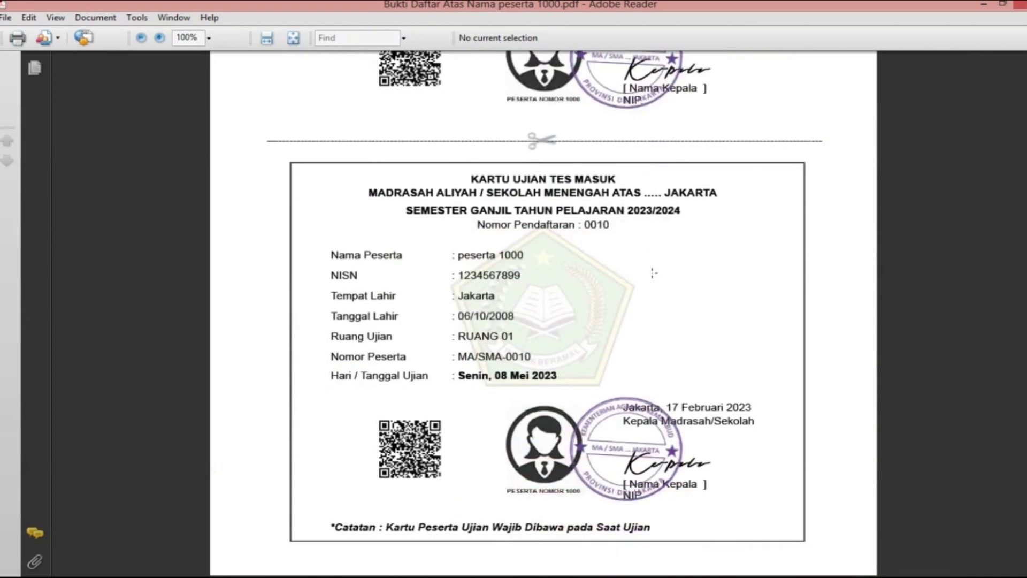
pyautogui.hotkey('ctrl', 'p')
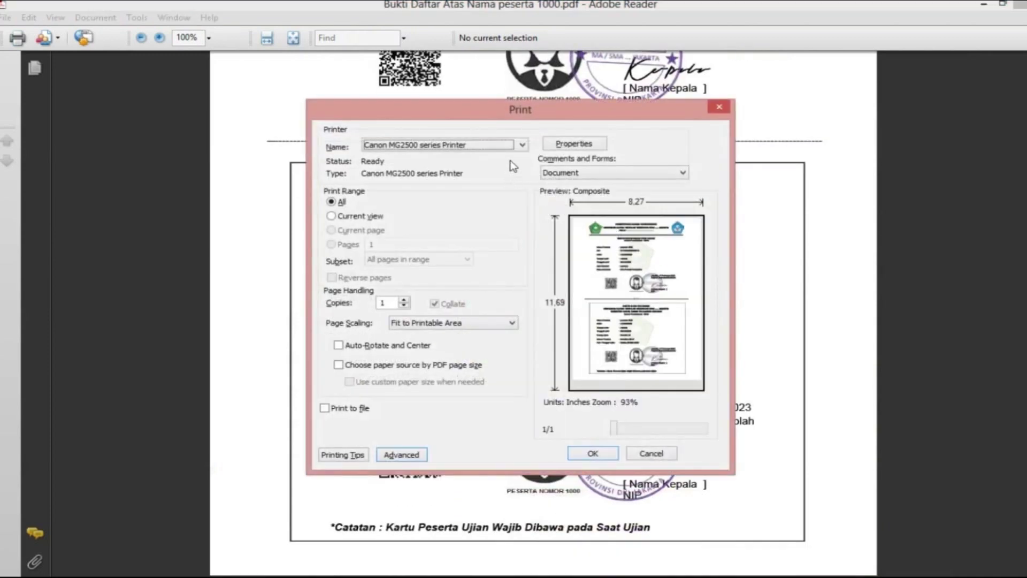
pyautogui.click(514, 147)
pyautogui.click(504, 145)
pyautogui.click(665, 455)
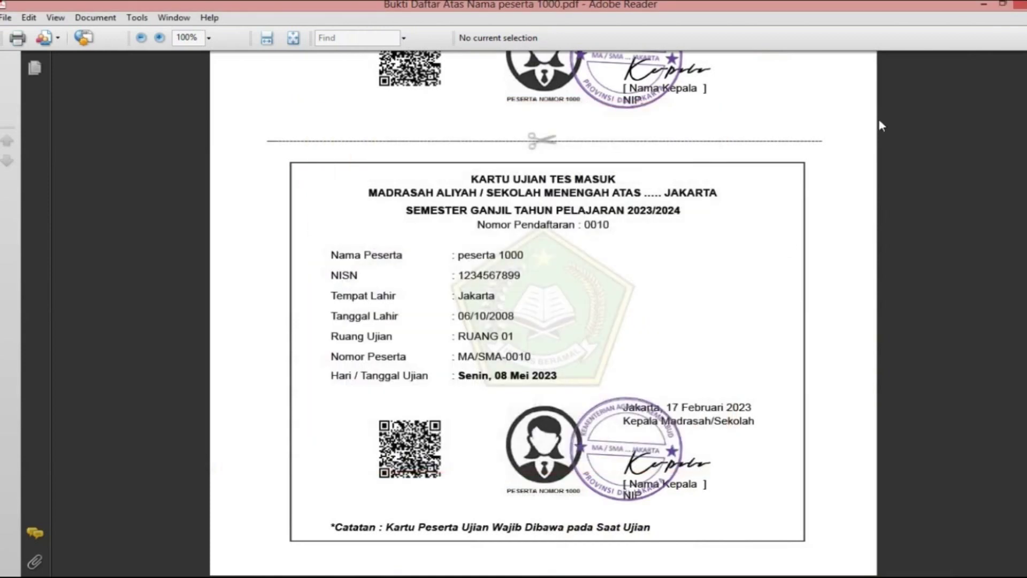
pyautogui.click(1020, 4)
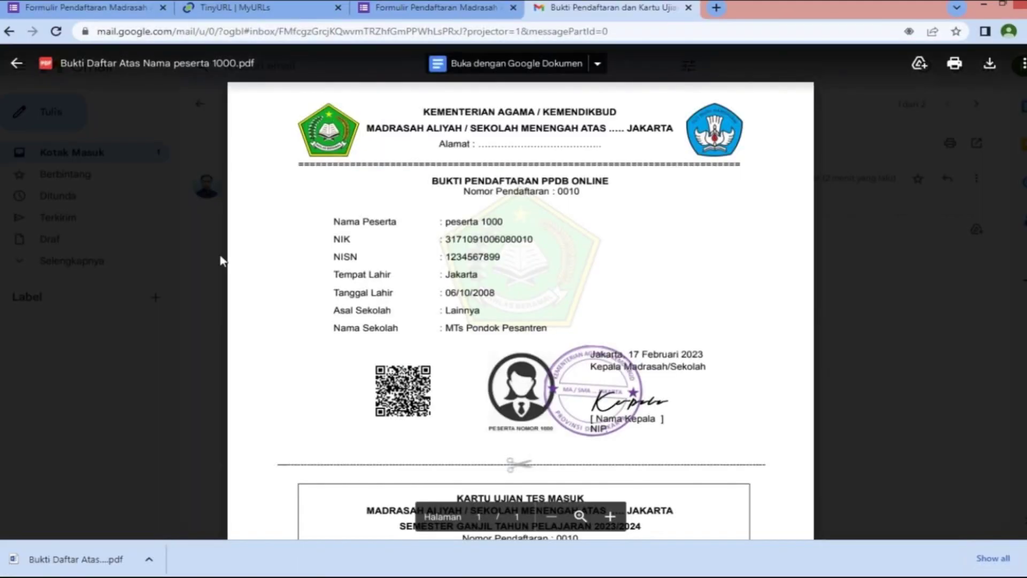
# Close the Gmail preview and review response rows 2–11 across the sheet's generated columns
pyautogui.click(16, 64)
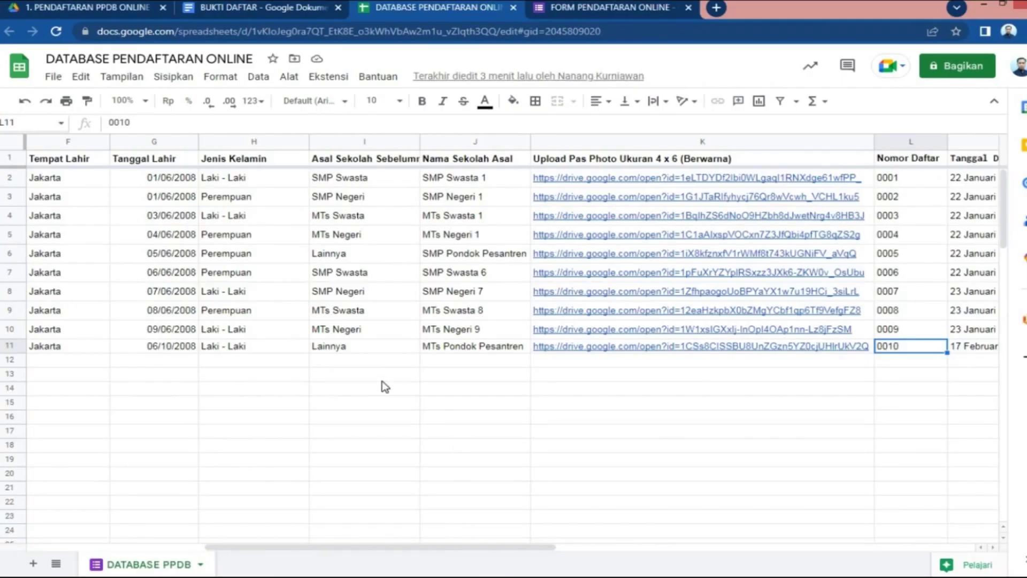
pyautogui.click(10, 177)
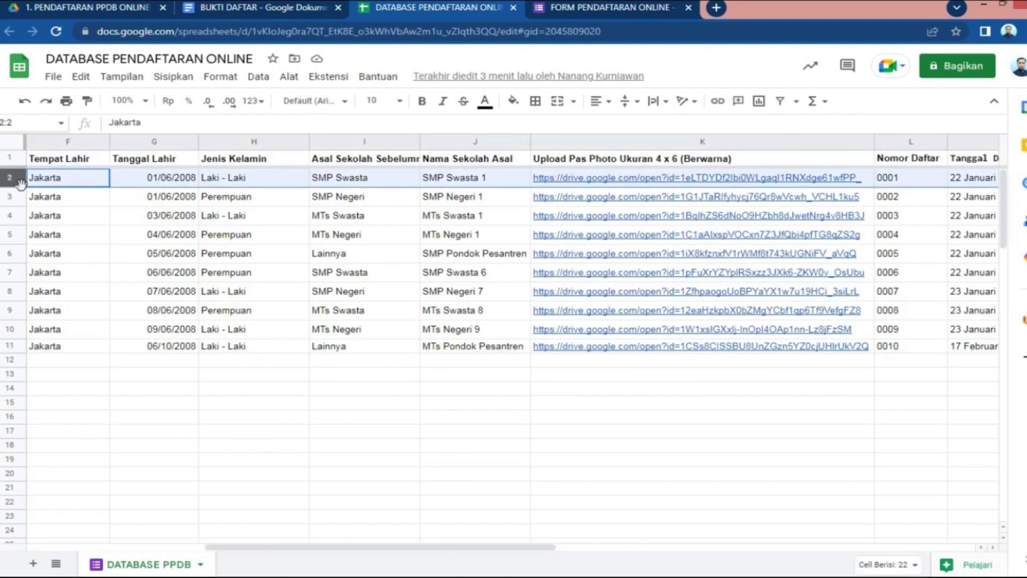
pyautogui.keyDown('shift'); pyautogui.click(21, 346); pyautogui.keyUp('shift')
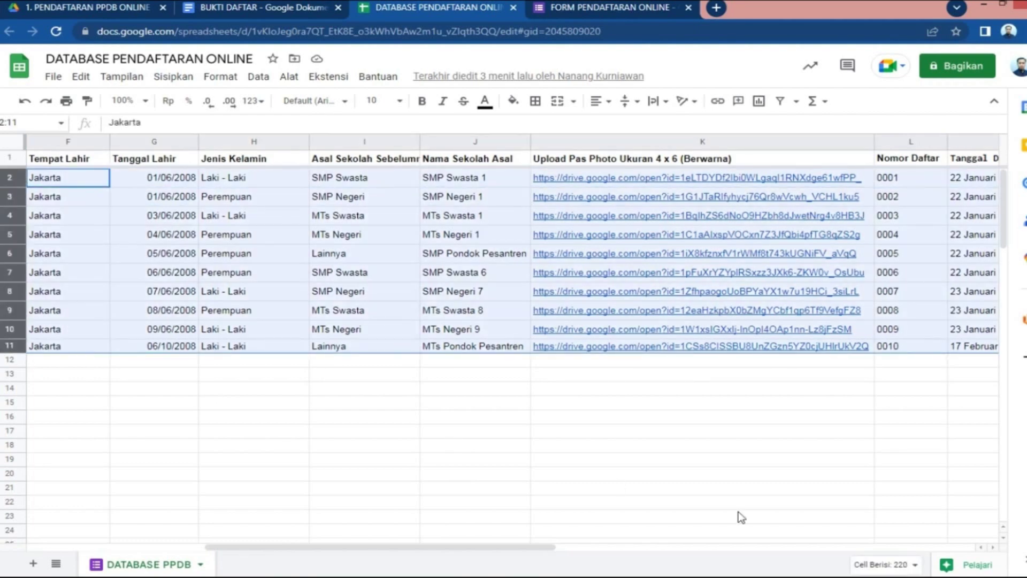
pyautogui.click(994, 547)
pyautogui.click(994, 547)
pyautogui.click(993, 547)
pyautogui.click(993, 547)
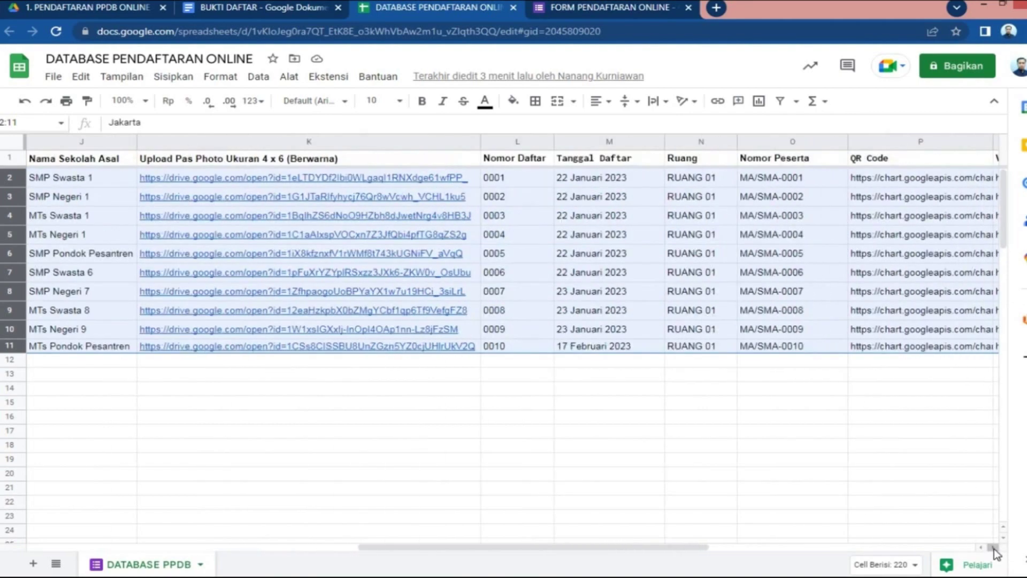
pyautogui.click(993, 548)
pyautogui.click(994, 547)
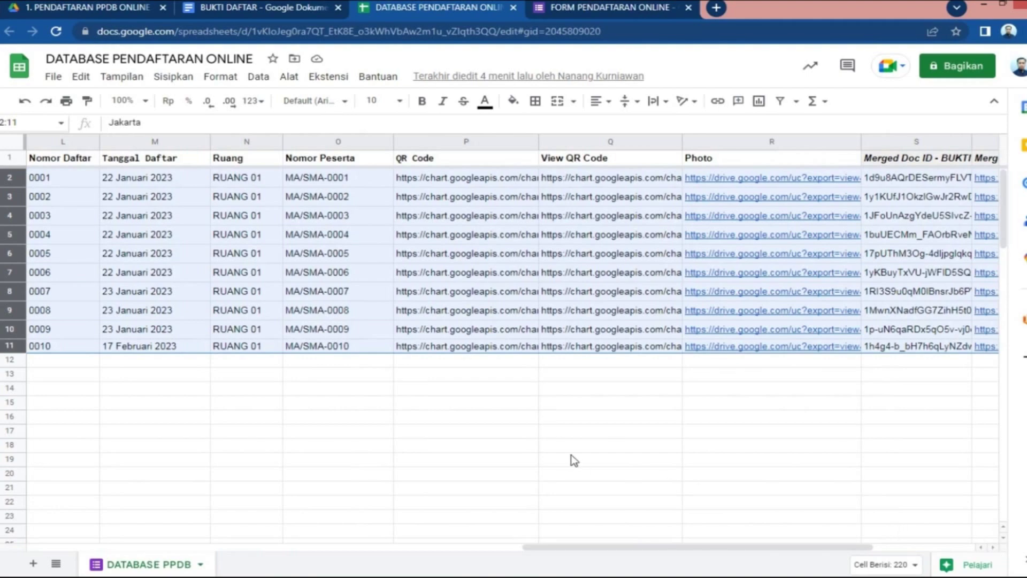
pyautogui.moveTo(824, 551); pyautogui.dragTo(300, 546)
# Launch AutoCrat from Extensions and open the BUKTI DAFTAR merge job for editing
pyautogui.click(341, 492)
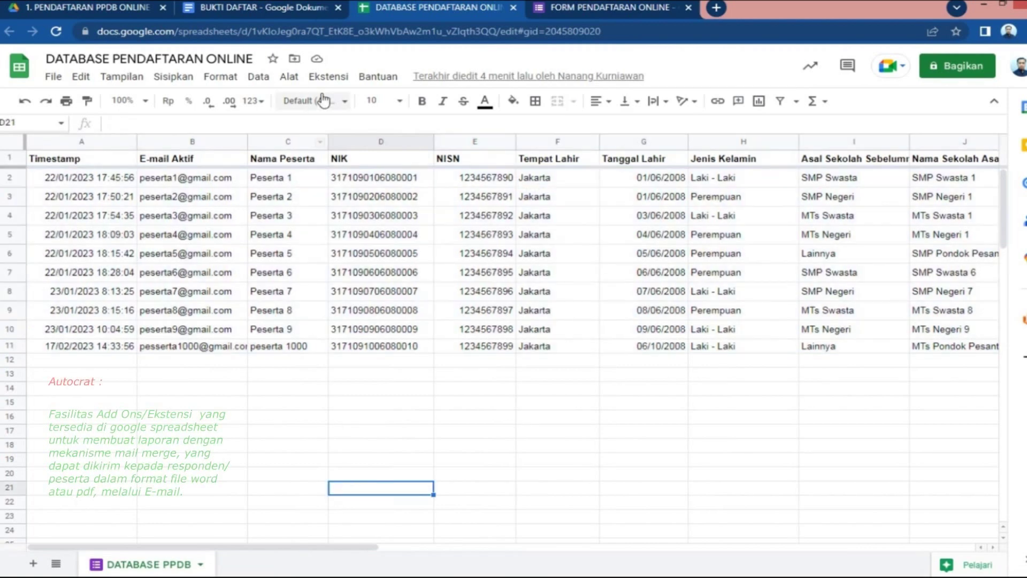
pyautogui.click(329, 76)
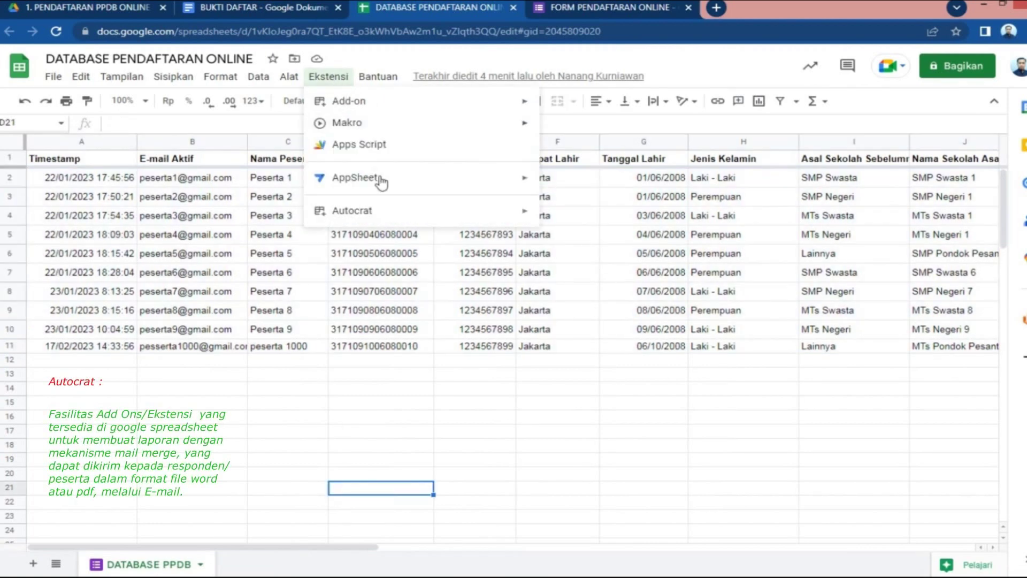
pyautogui.moveTo(342, 213)
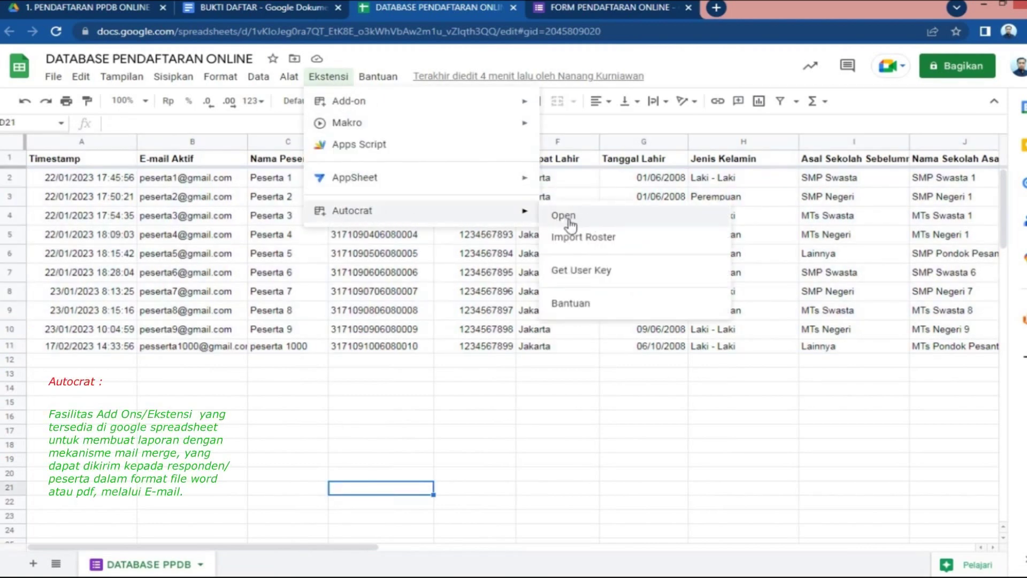
pyautogui.click(593, 217)
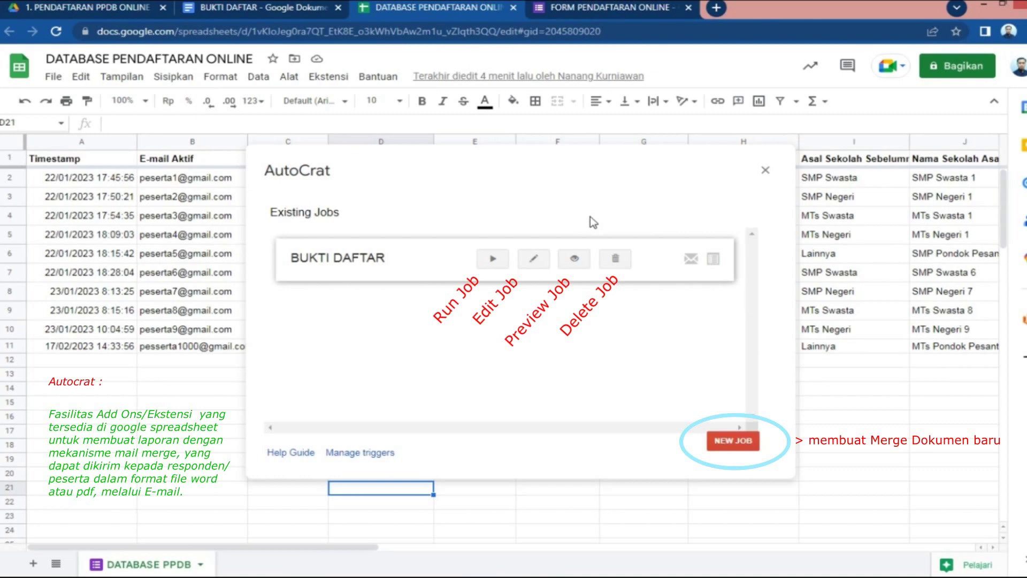
pyautogui.click(538, 265)
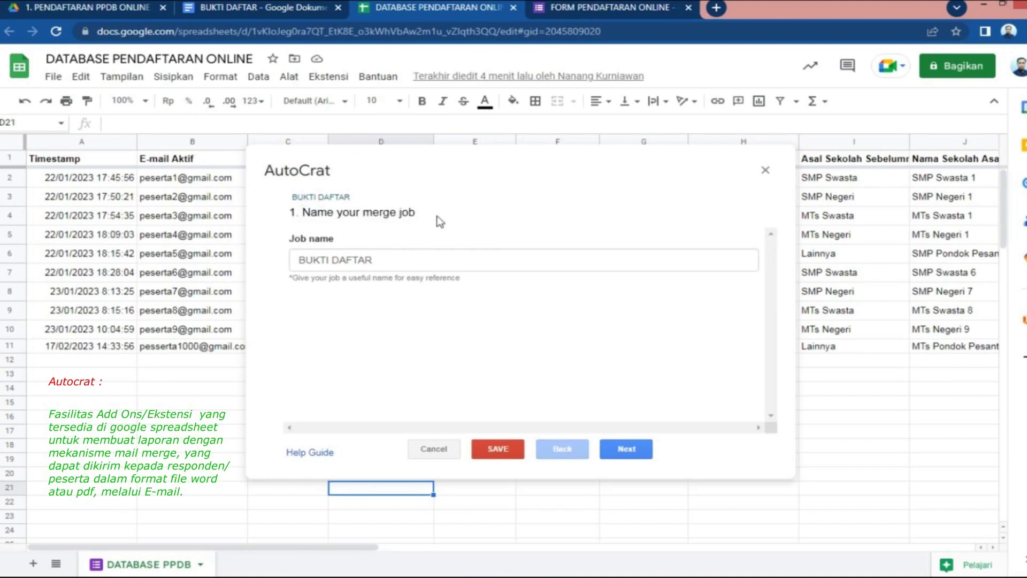
# Advance the BUKTI DAFTAR job to the template step and inspect the BUKTI DAFTAR template document
pyautogui.moveTo(292, 215); pyautogui.dragTo(411, 213)
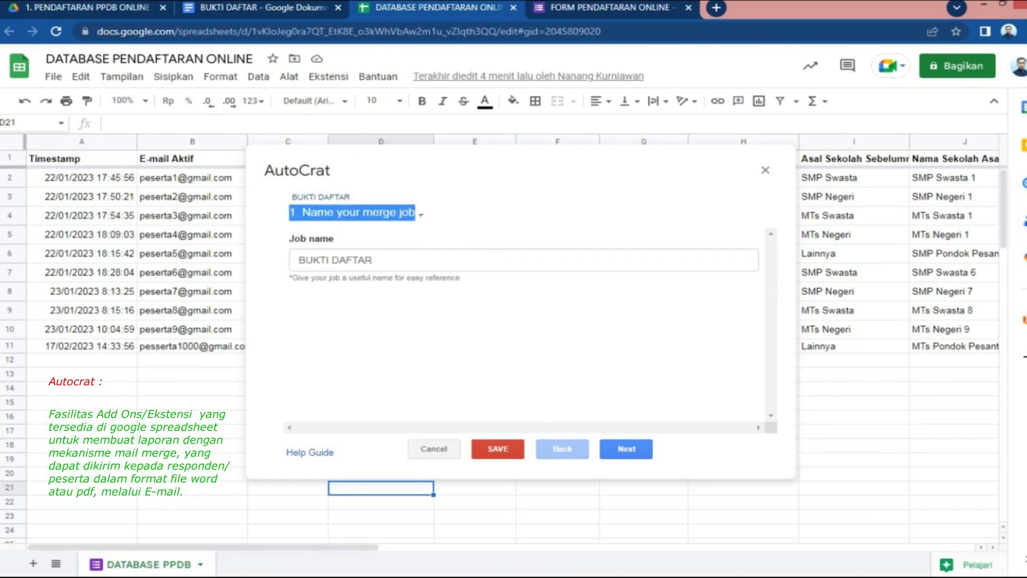
pyautogui.click(401, 267)
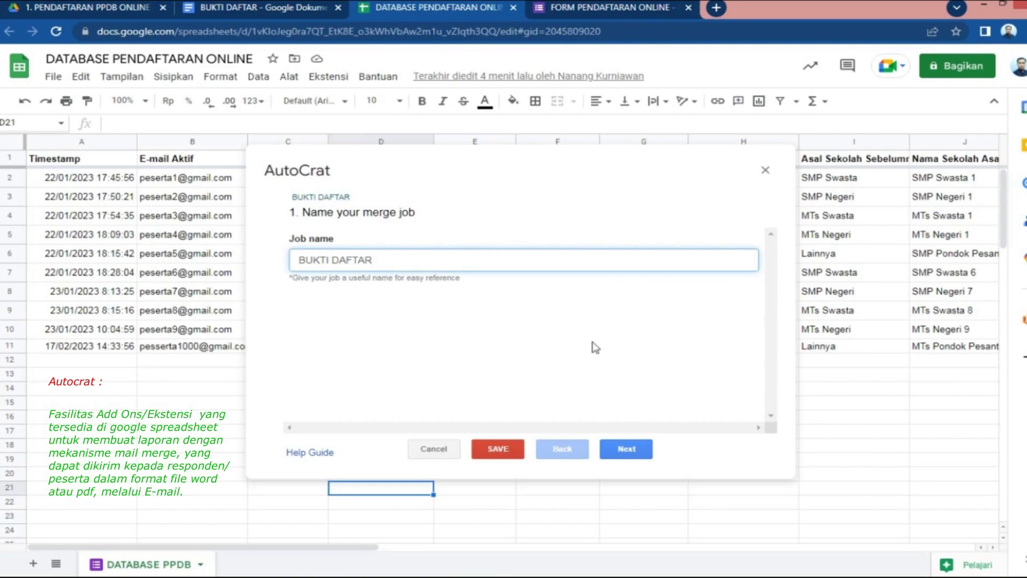
pyautogui.click(626, 451)
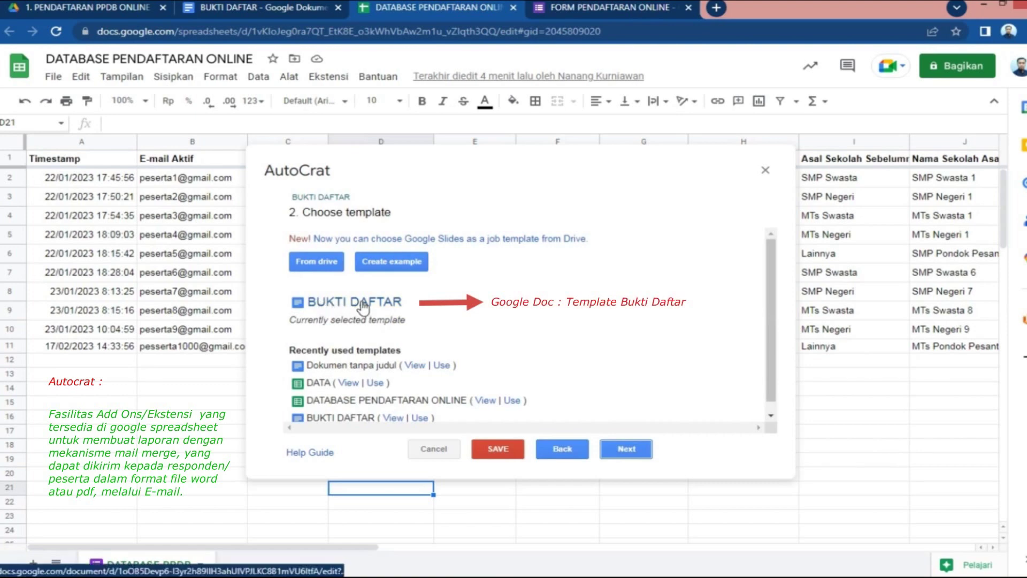
pyautogui.scroll(-1, 453, 310)
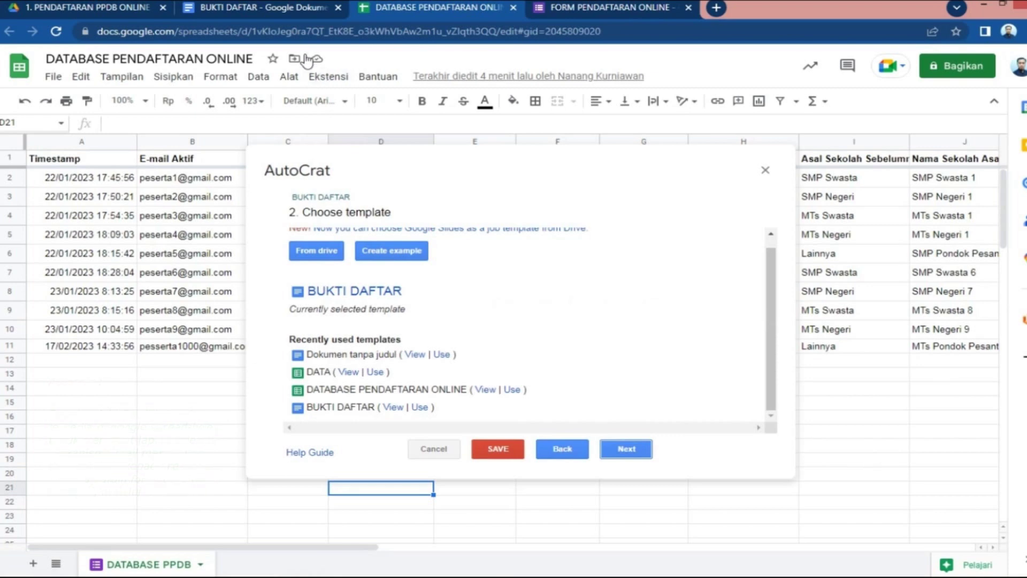
pyautogui.click(260, 11)
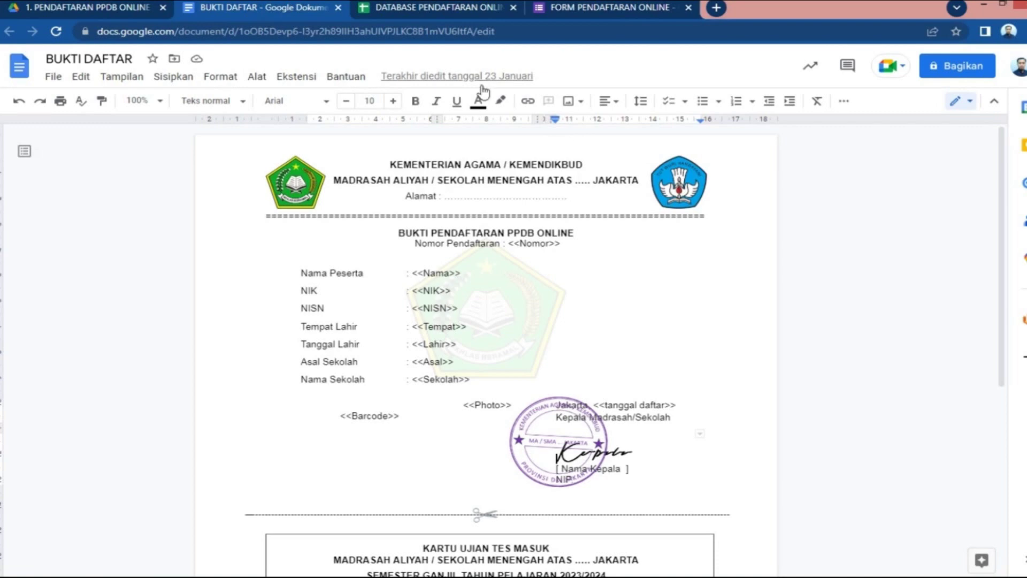
pyautogui.click(442, 9)
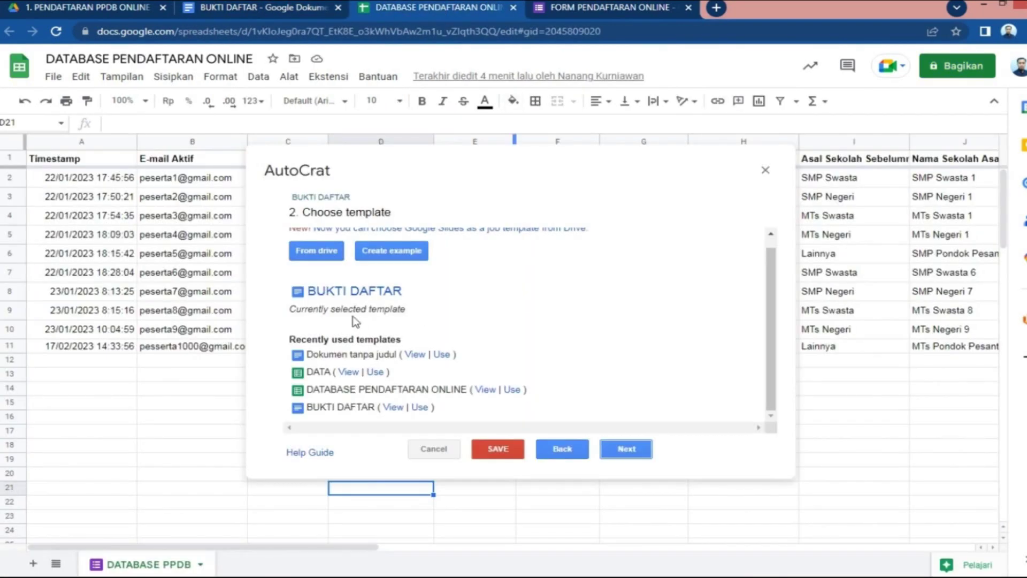
# Merge from the DATABASE PPDB sheet, mapping Nomor to Nomor Daftar and Nama to Nama Peserta
pyautogui.click(626, 448)
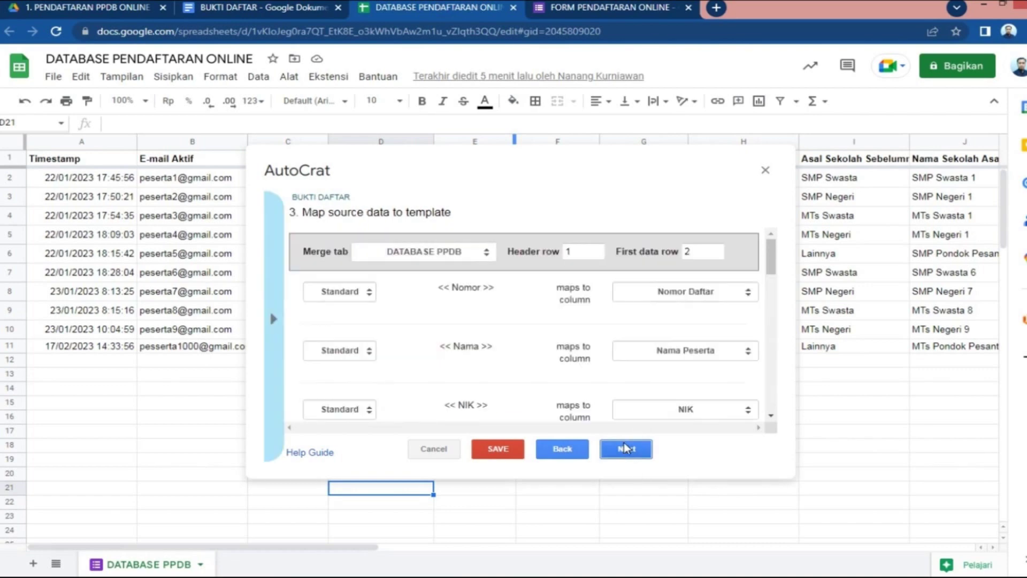
pyautogui.click(471, 252)
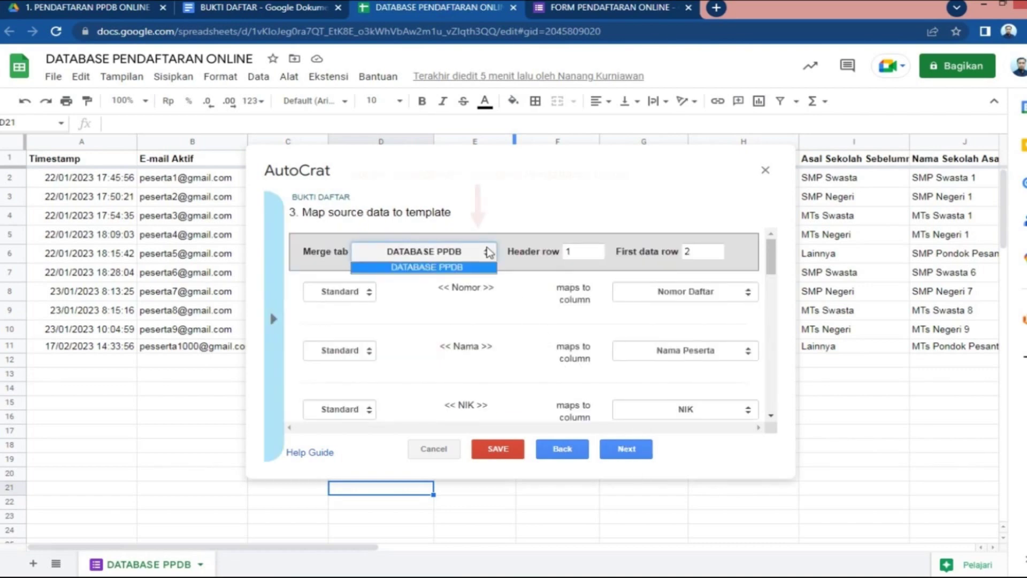
pyautogui.click(473, 267)
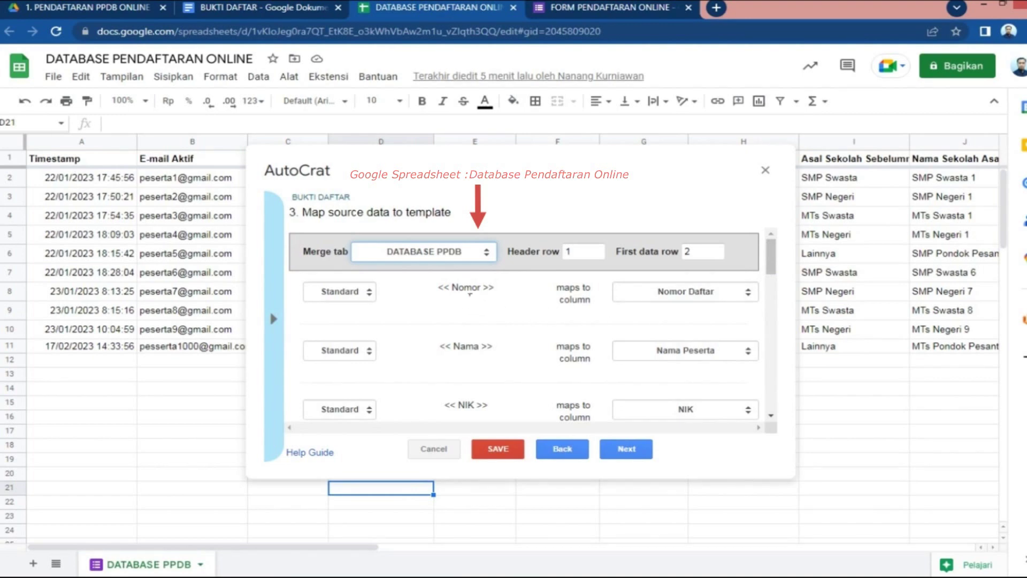
pyautogui.click(751, 295)
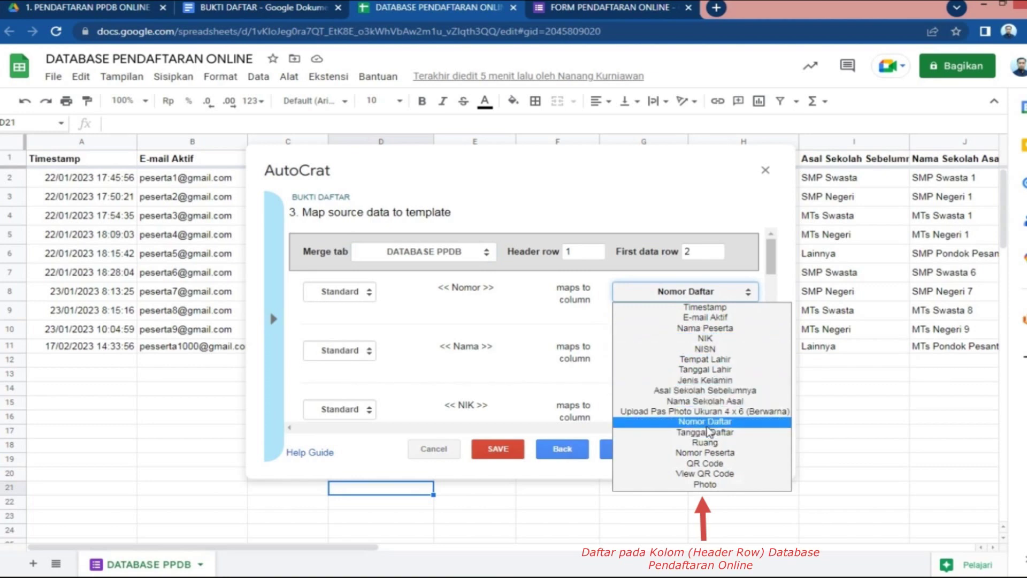
pyautogui.click(731, 422)
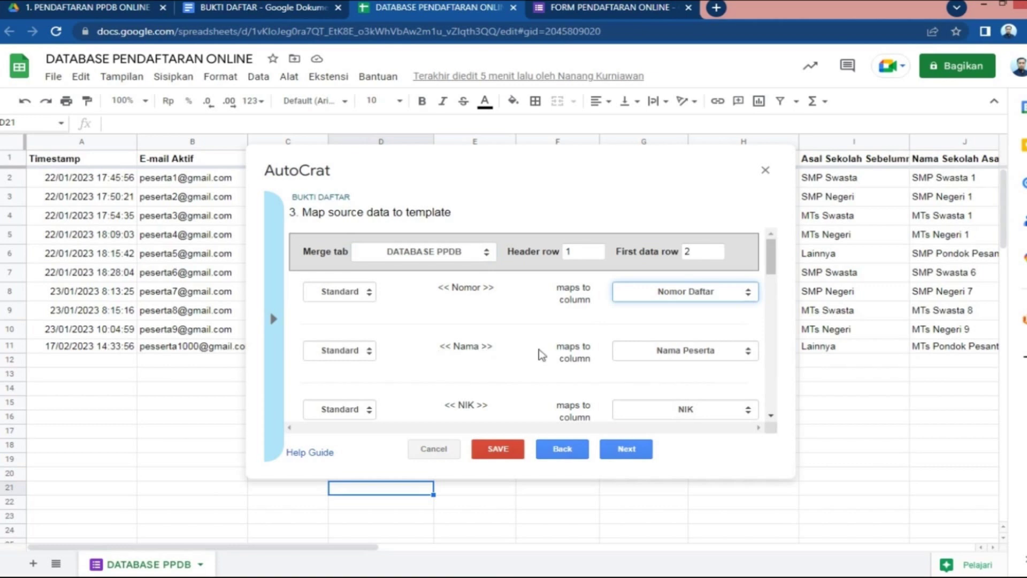
pyautogui.click(747, 355)
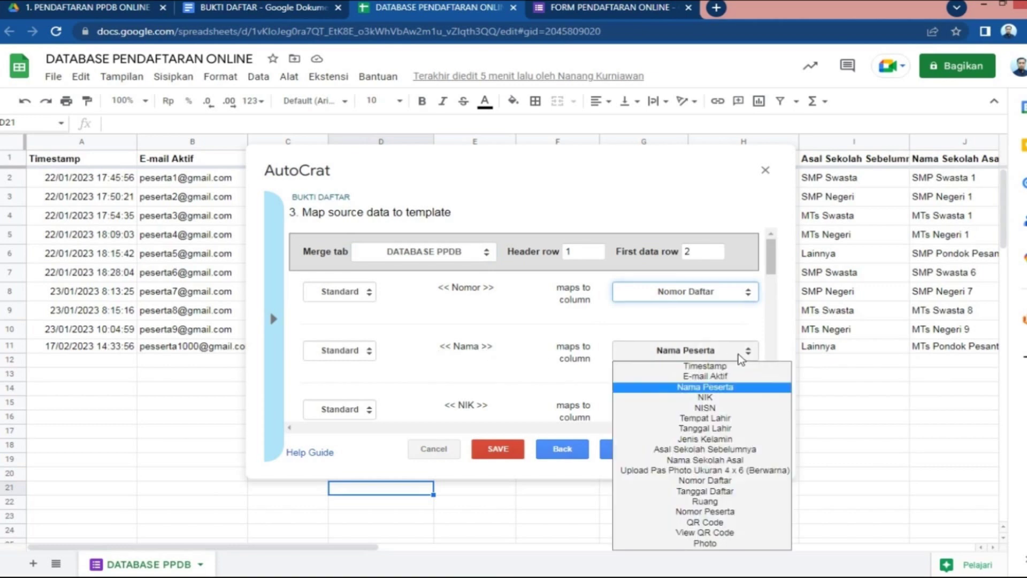
pyautogui.click(737, 388)
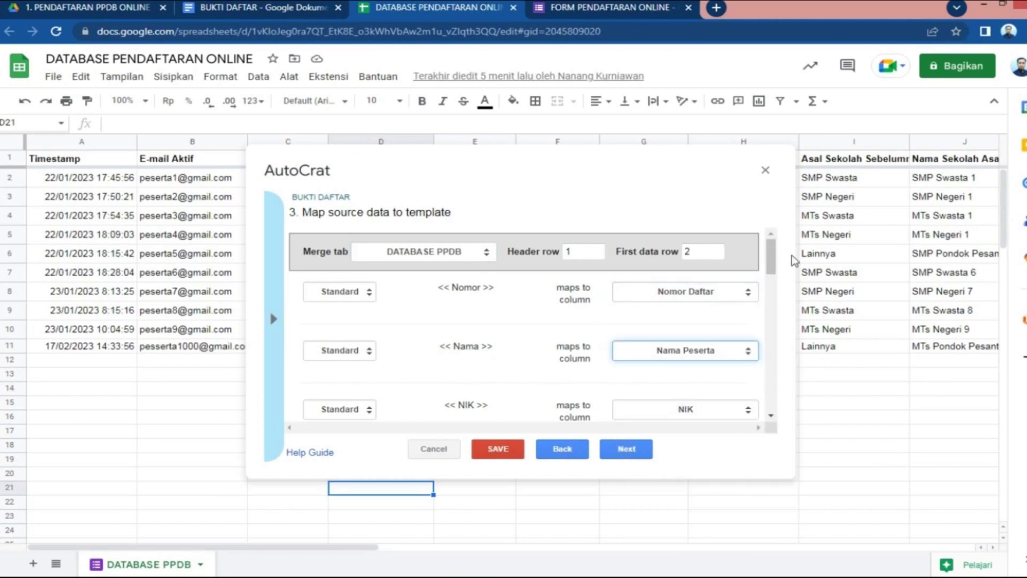
# Compare the <<Nomor>> and <<Nama>> mapping tags against the BUKTI DAFTAR template document
pyautogui.scroll(-1, 777, 262)
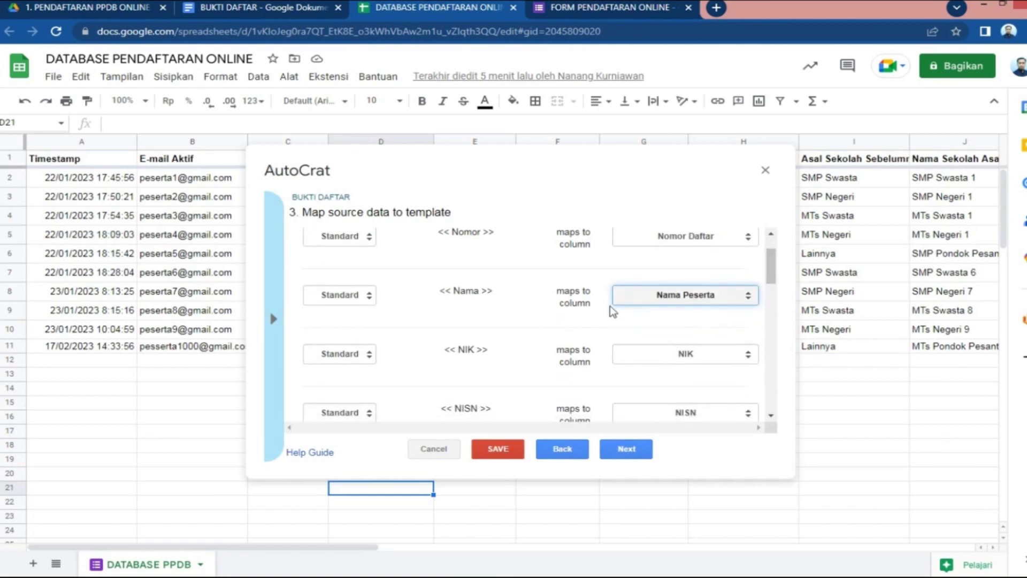
pyautogui.moveTo(439, 293); pyautogui.dragTo(510, 295)
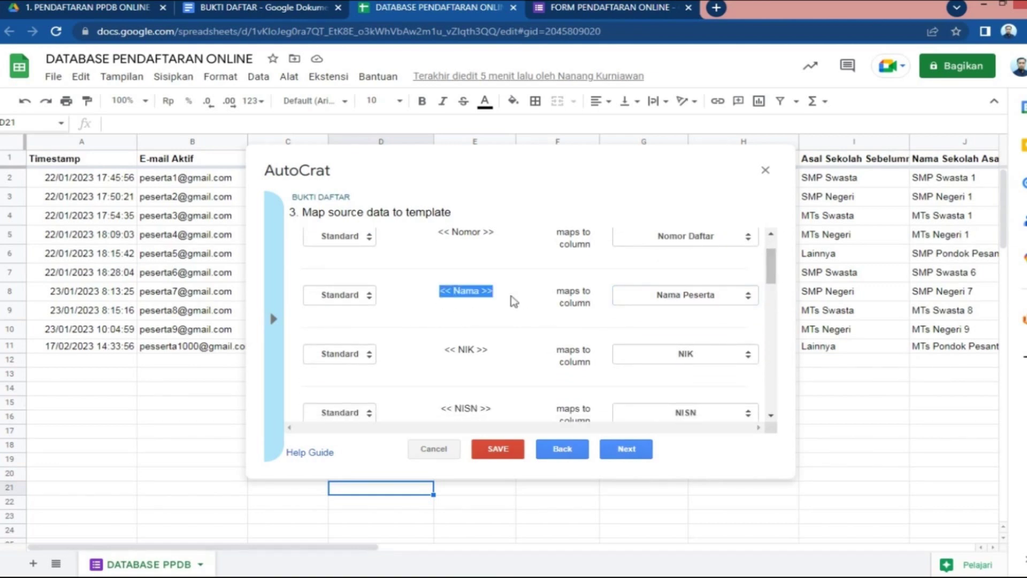
pyautogui.moveTo(435, 233); pyautogui.dragTo(509, 250)
pyautogui.moveTo(437, 285); pyautogui.dragTo(497, 296)
pyautogui.click(487, 297)
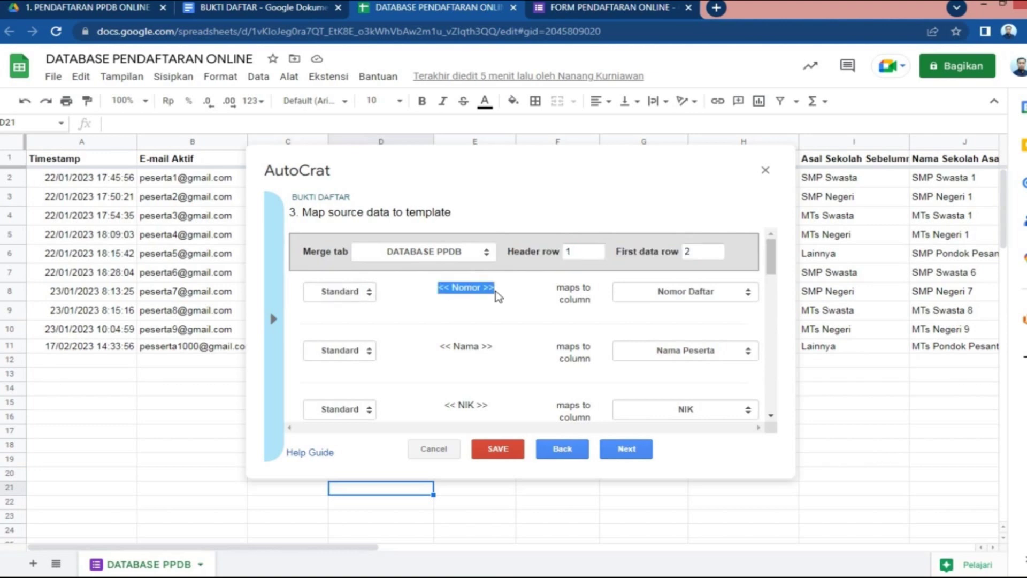
pyautogui.click(295, 8)
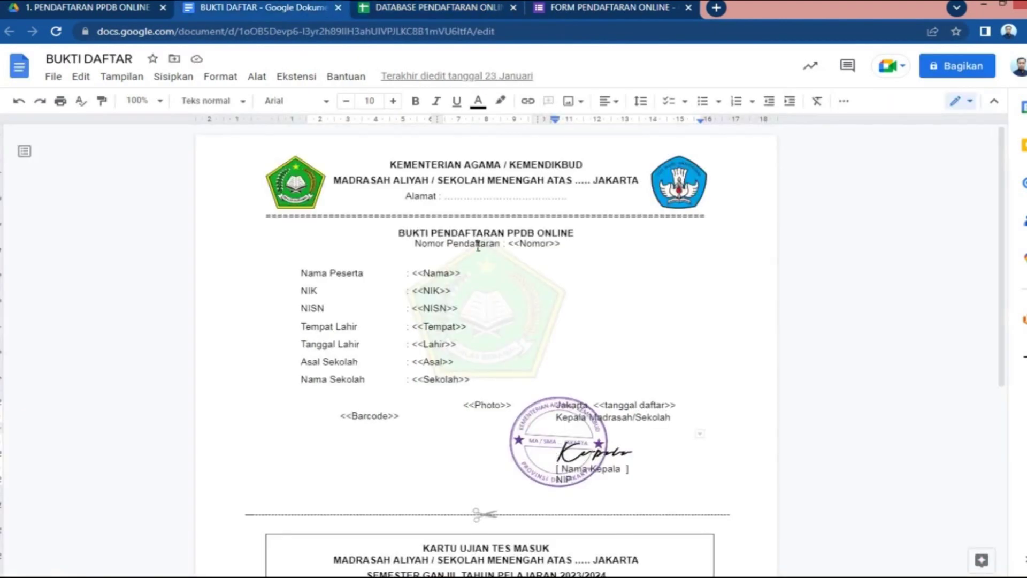
pyautogui.moveTo(509, 244); pyautogui.dragTo(561, 245)
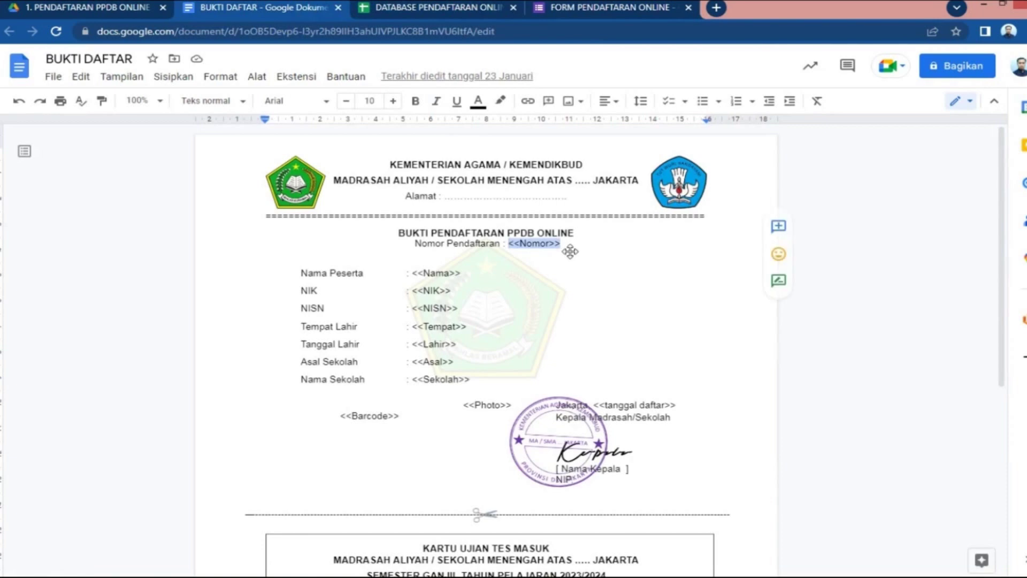
pyautogui.moveTo(413, 274); pyautogui.dragTo(469, 281)
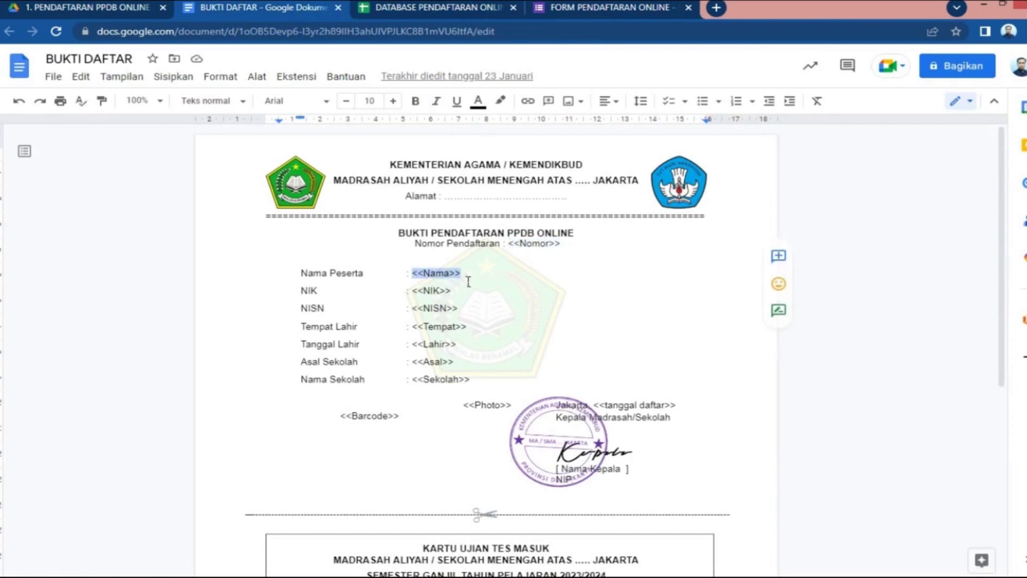
pyautogui.click(463, 9)
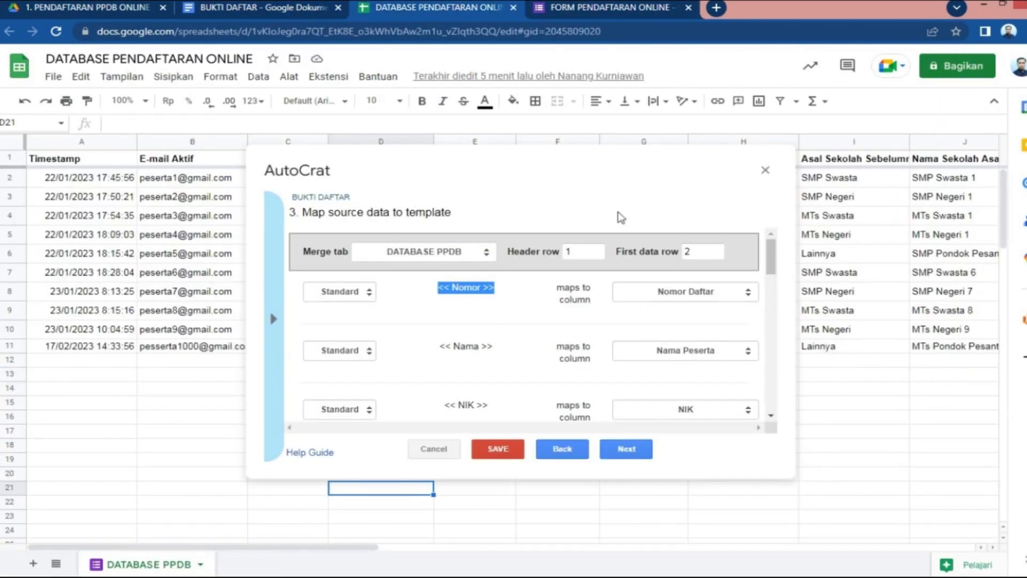
# Map the <<Barcode>> tag to the View QR Code column
pyautogui.moveTo(772, 271); pyautogui.dragTo(774, 352)
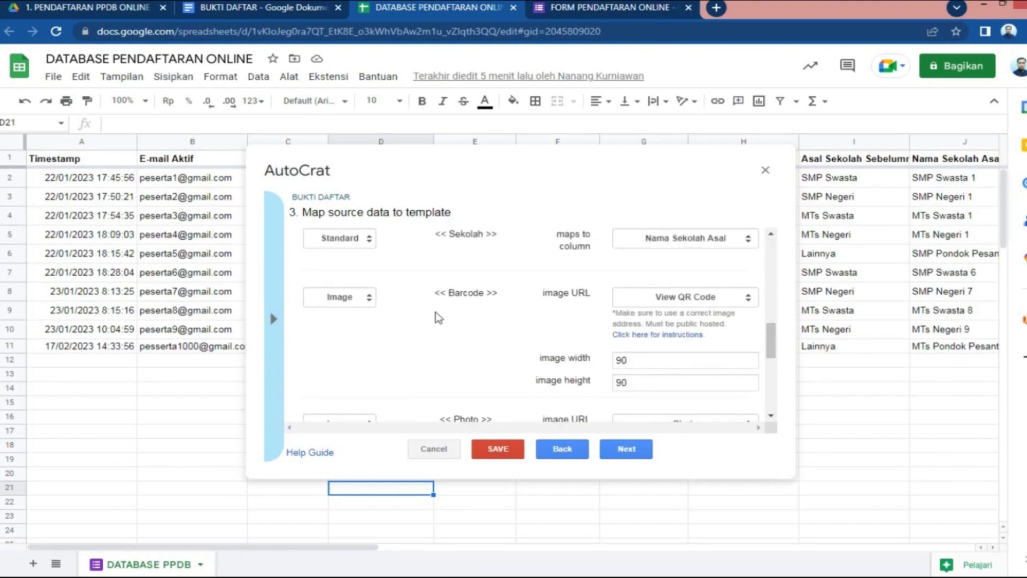
pyautogui.tripleClick(446, 297)
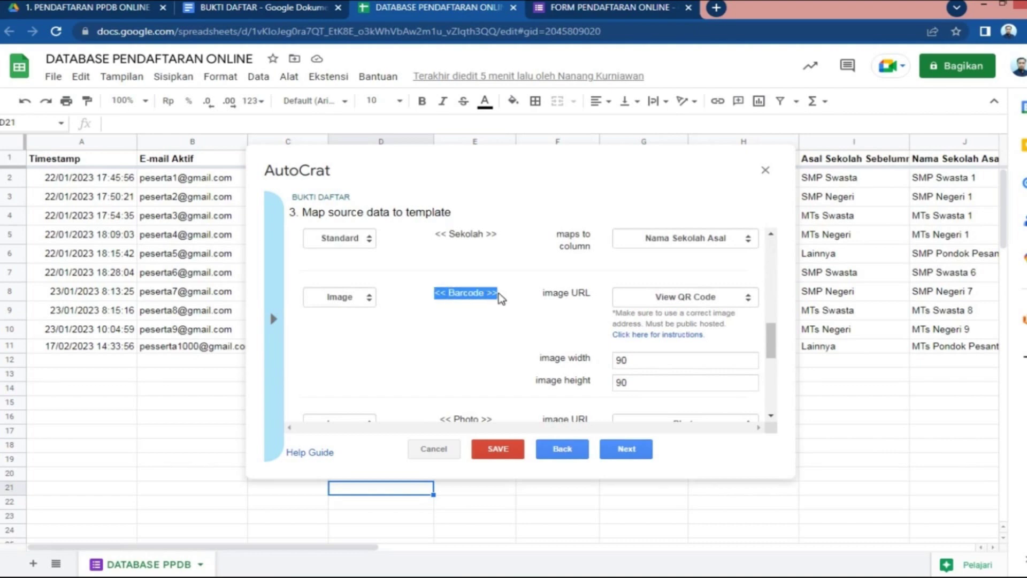
pyautogui.click(748, 298)
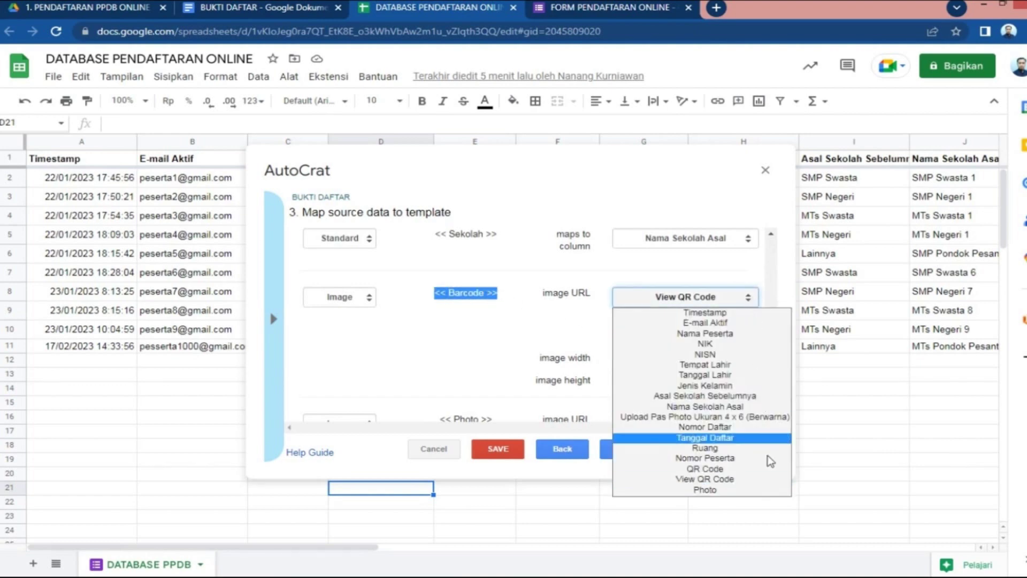
pyautogui.click(723, 480)
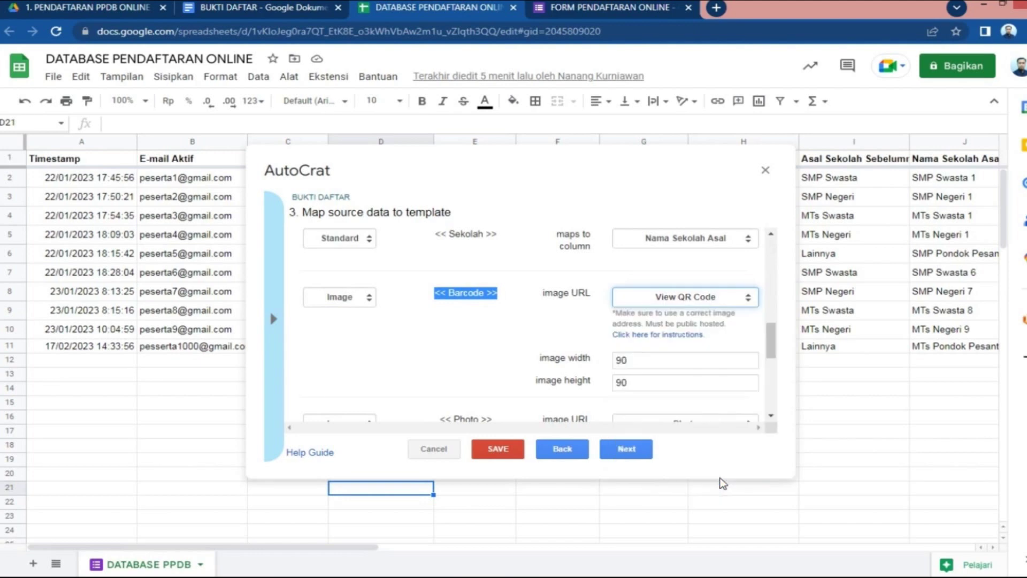
pyautogui.scroll(-1, 771, 343)
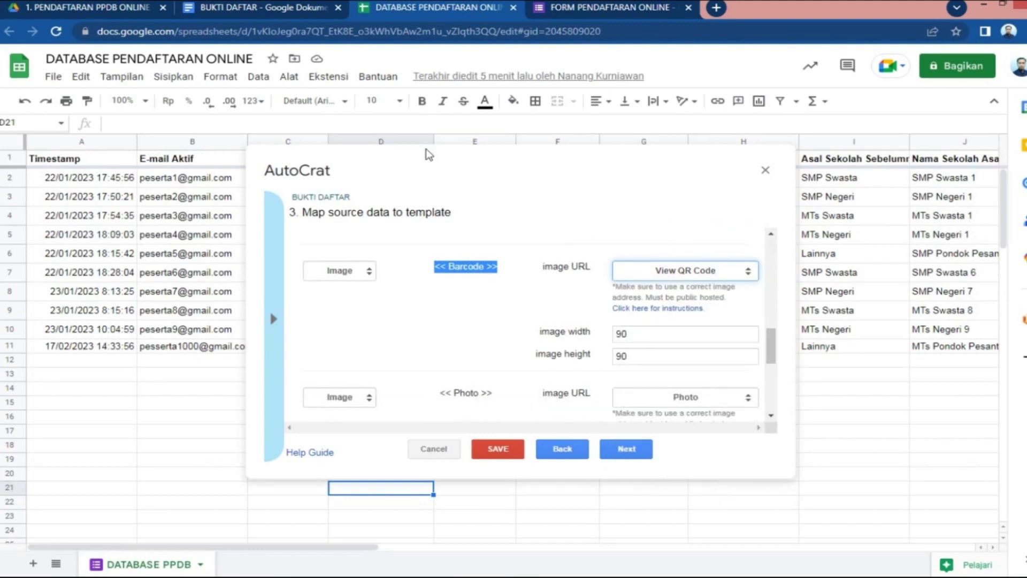
# Check the <<Barcode>> tag's placement in the BUKTI DAFTAR template
pyautogui.click(289, 17)
pyautogui.scroll(-4, 423, 255)
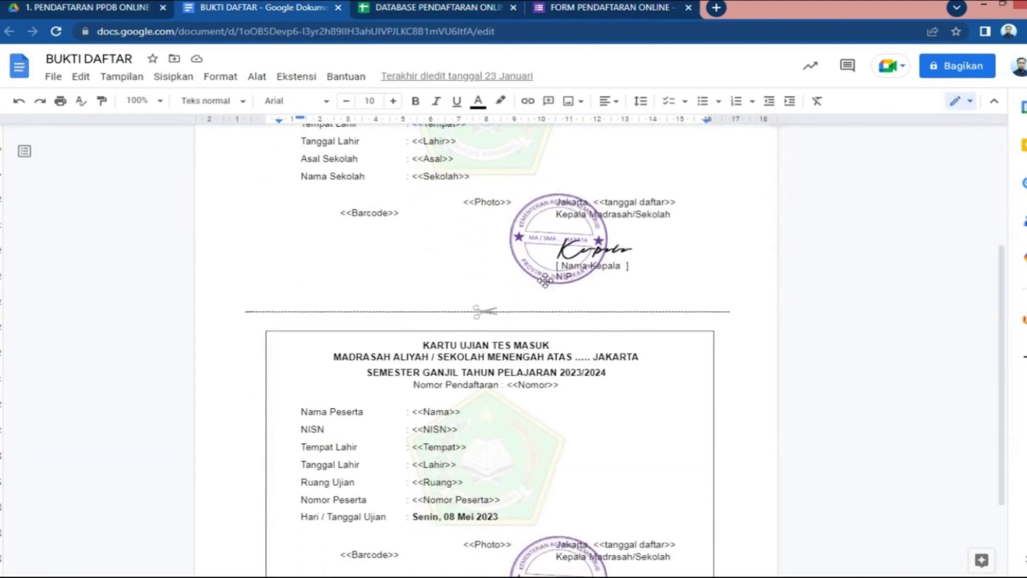
pyautogui.scroll(1, 348, 220)
pyautogui.moveTo(346, 220); pyautogui.dragTo(410, 283)
pyautogui.click(410, 283)
pyautogui.moveTo(344, 282); pyautogui.dragTo(406, 289)
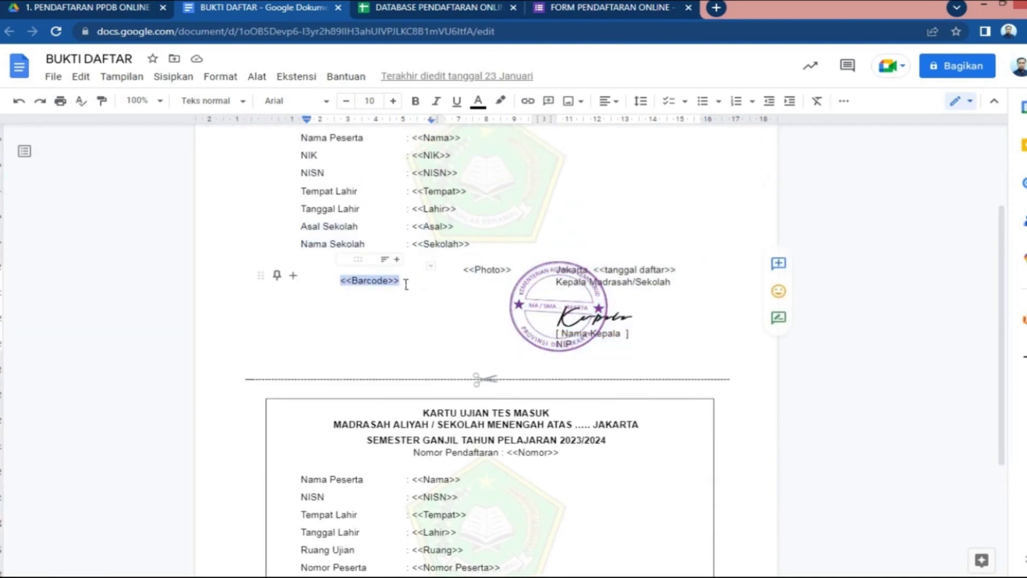
pyautogui.click(426, 9)
# Make Barcode and Photo image fields, with Photo drawn from the Photo column at 95×120
pyautogui.moveTo(769, 350); pyautogui.dragTo(769, 372)
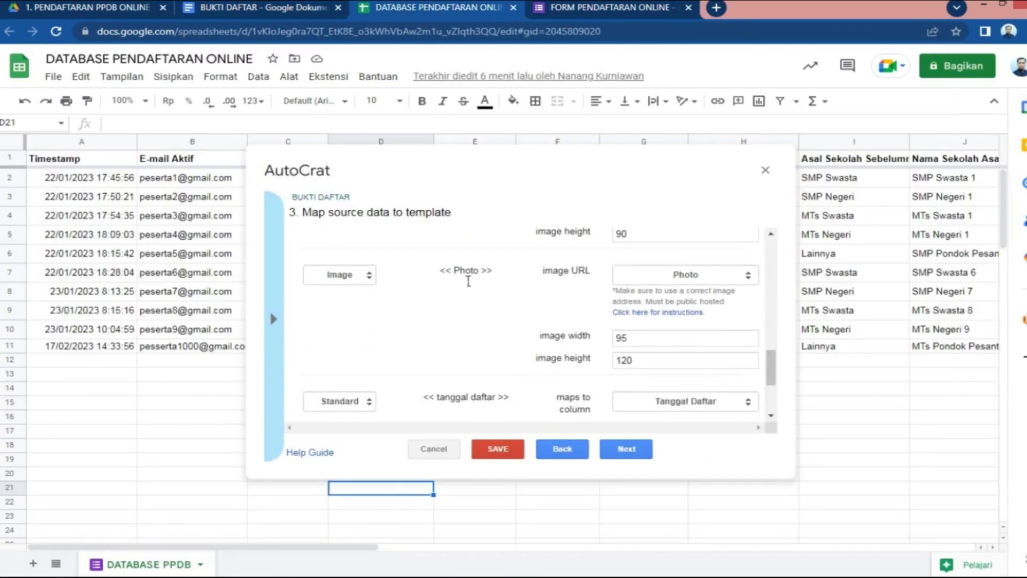
pyautogui.moveTo(441, 273); pyautogui.dragTo(498, 276)
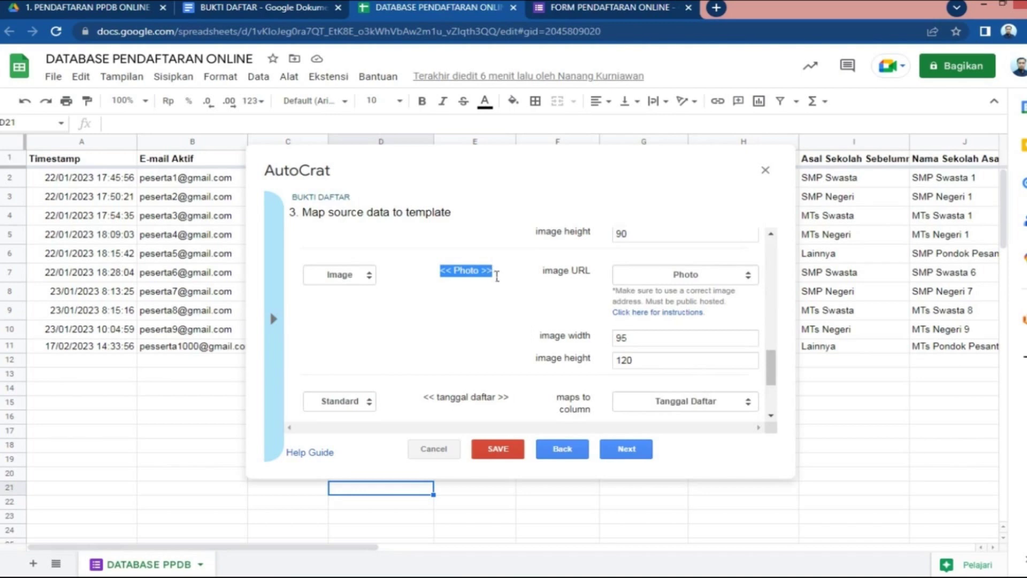
pyautogui.scroll(3, 447, 301)
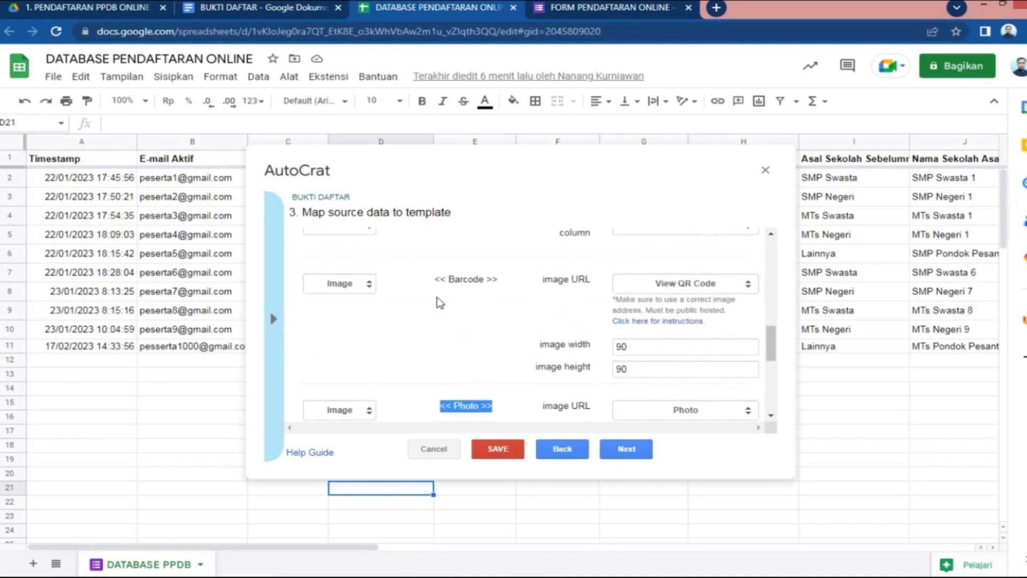
pyautogui.click(368, 288)
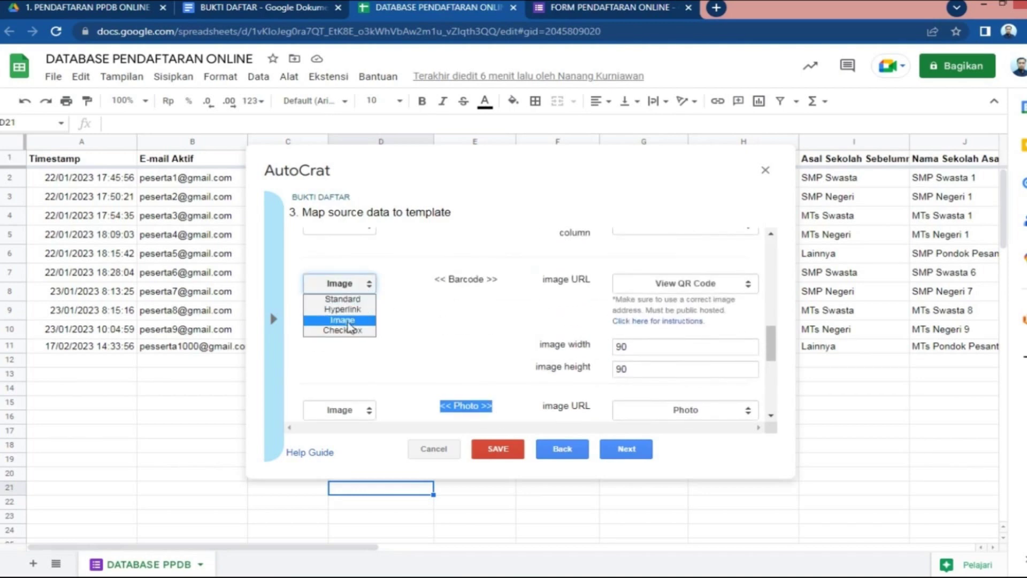
pyautogui.click(362, 324)
pyautogui.click(368, 411)
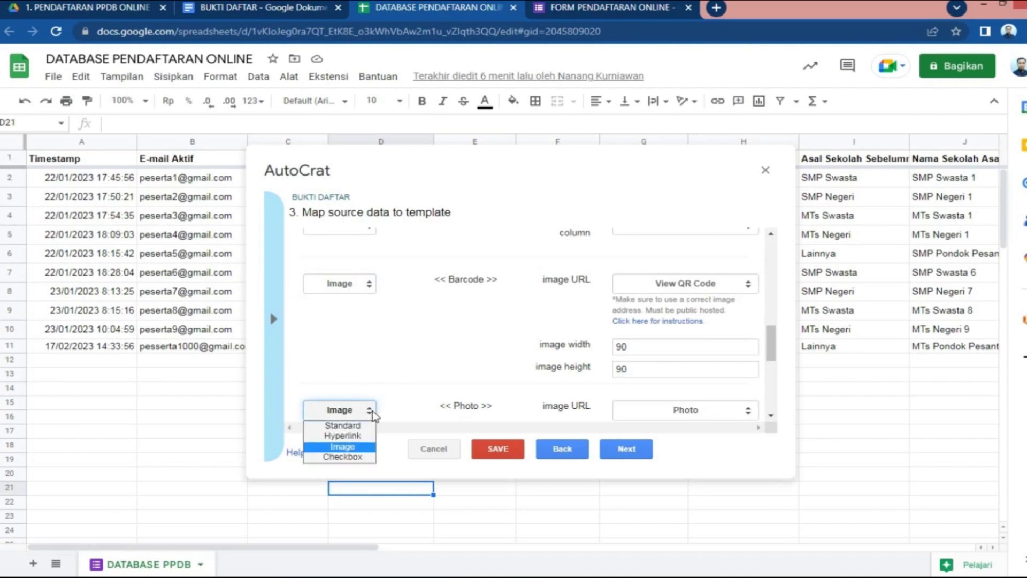
pyautogui.click(350, 448)
pyautogui.moveTo(772, 348); pyautogui.dragTo(771, 374)
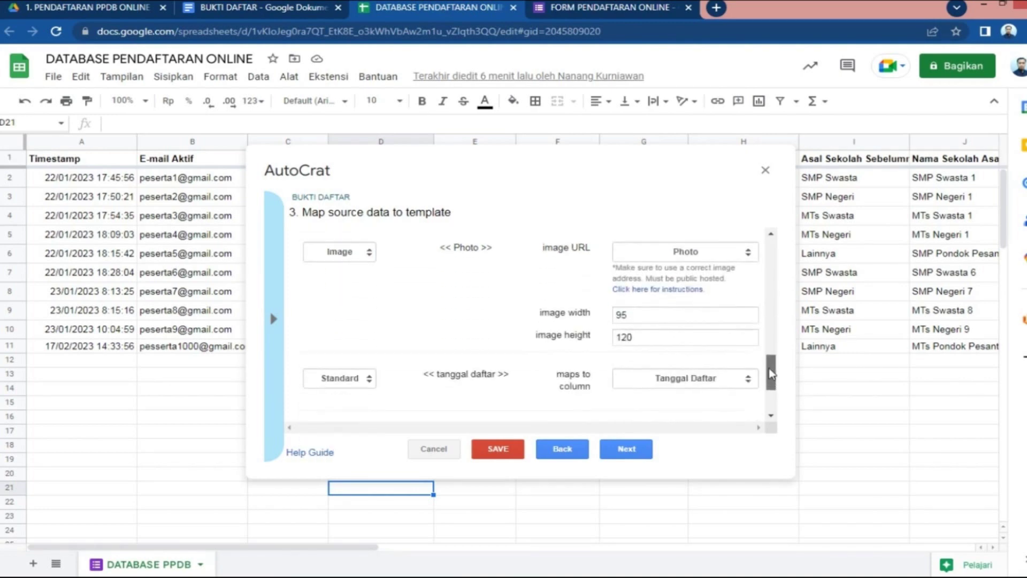
pyautogui.click(749, 255)
pyautogui.click(774, 249)
pyautogui.moveTo(772, 341); pyautogui.dragTo(772, 397)
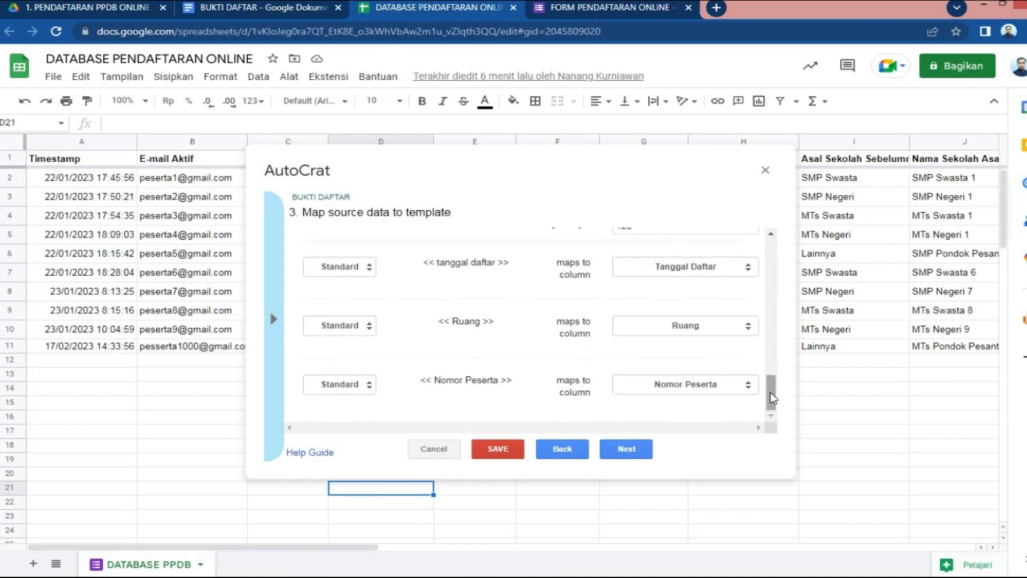
# Keep the output file name 'Bukti Daftar Atas Nama <<Nama Peserta>>' with PDF as the file type
pyautogui.click(637, 453)
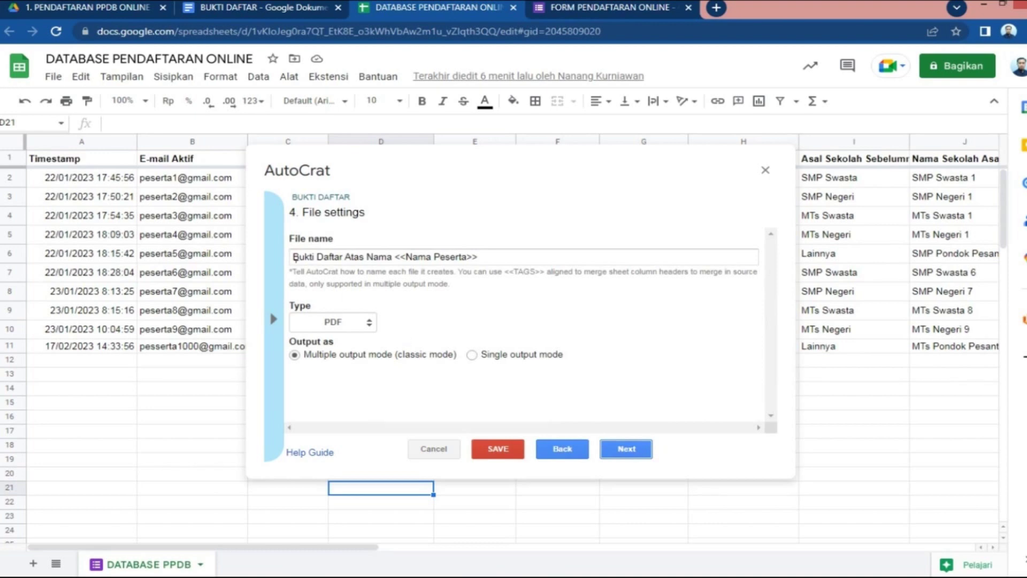
pyautogui.moveTo(295, 259); pyautogui.dragTo(528, 267)
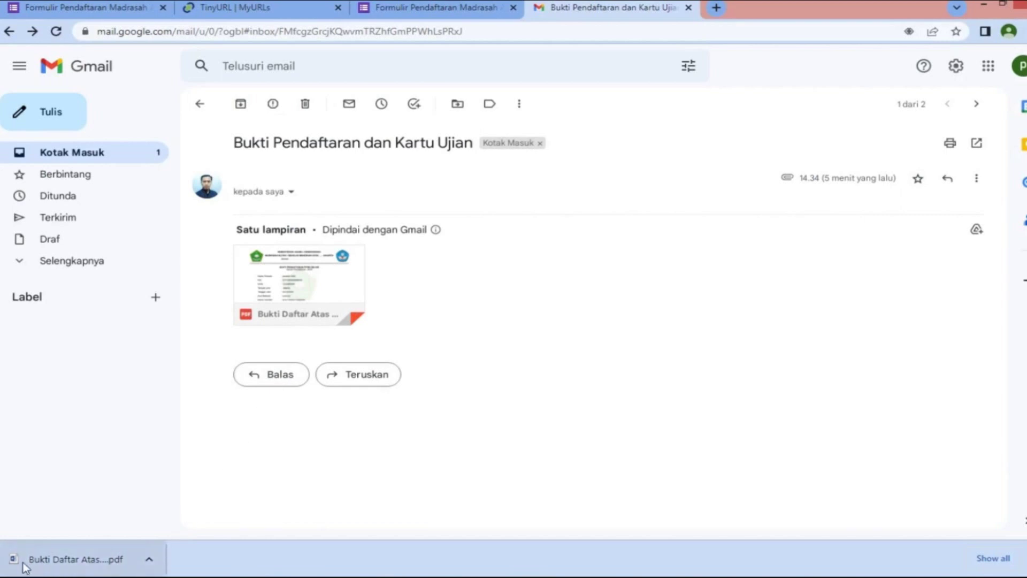
pyautogui.click(152, 563)
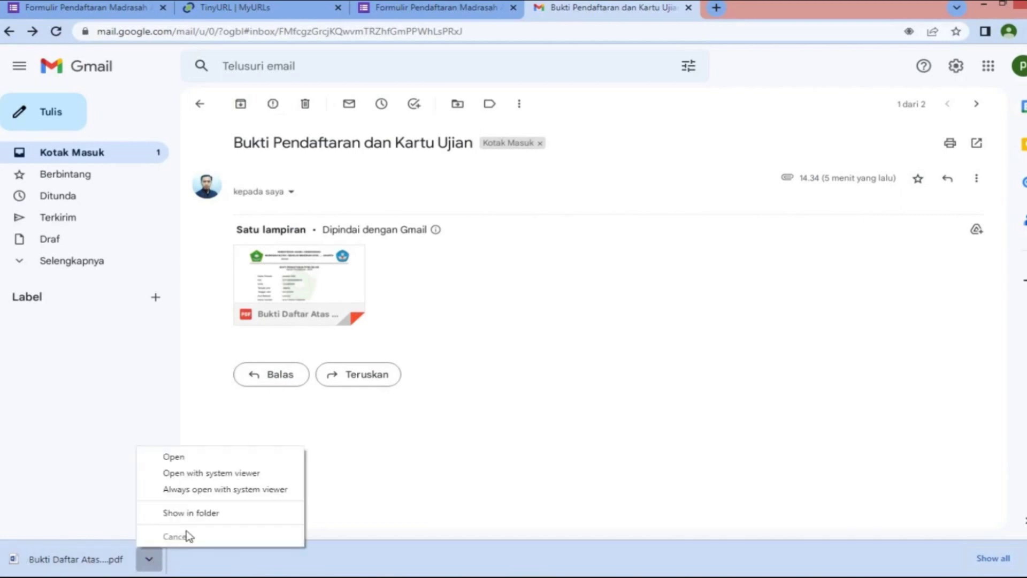
pyautogui.click(192, 512)
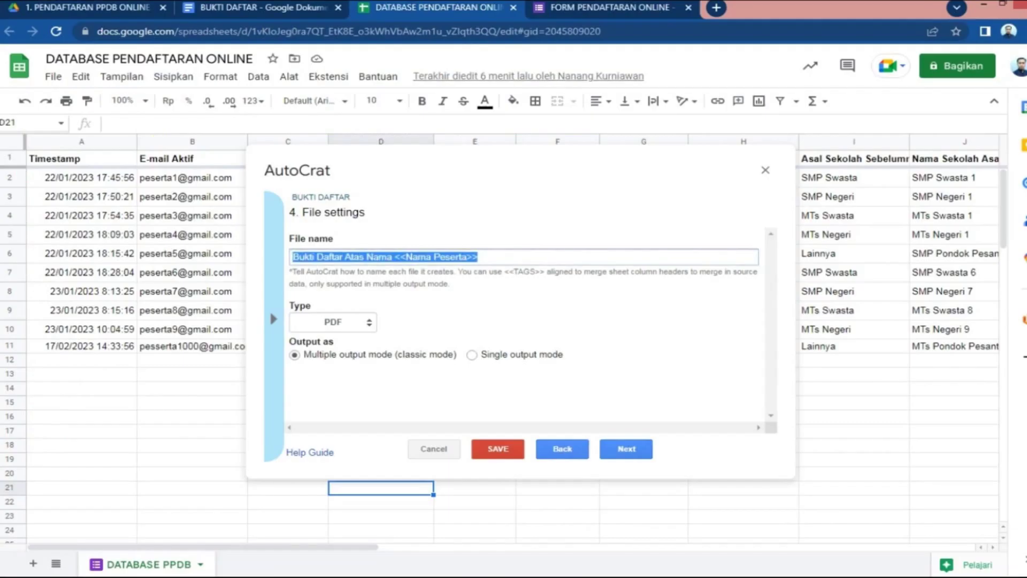
pyautogui.click(334, 322)
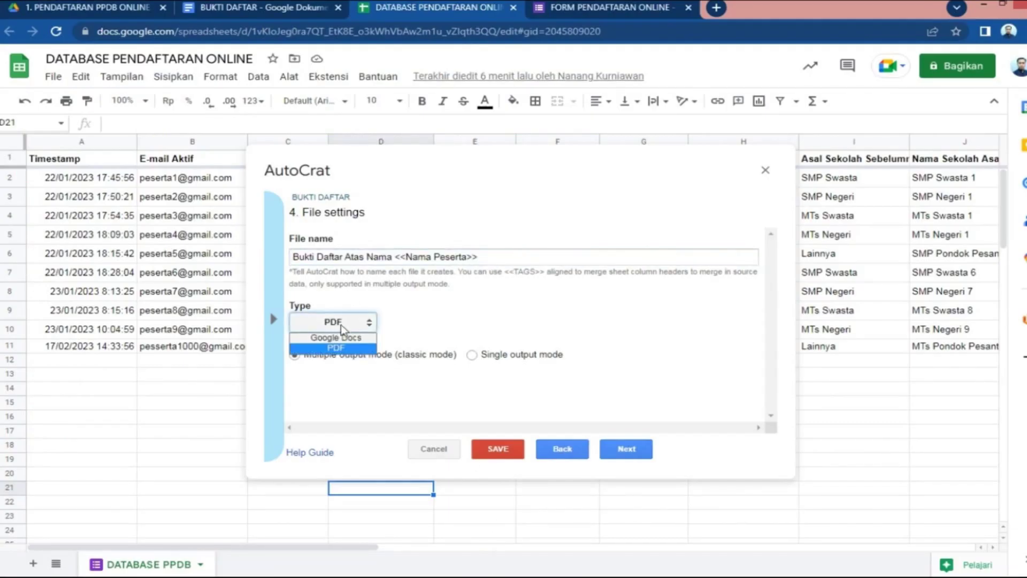
pyautogui.click(345, 348)
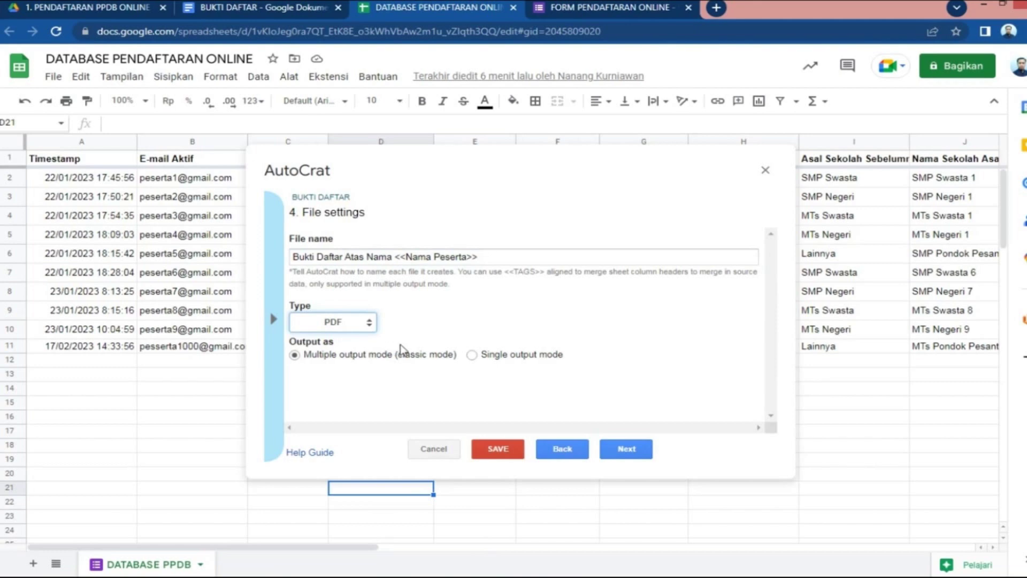
pyautogui.click(626, 448)
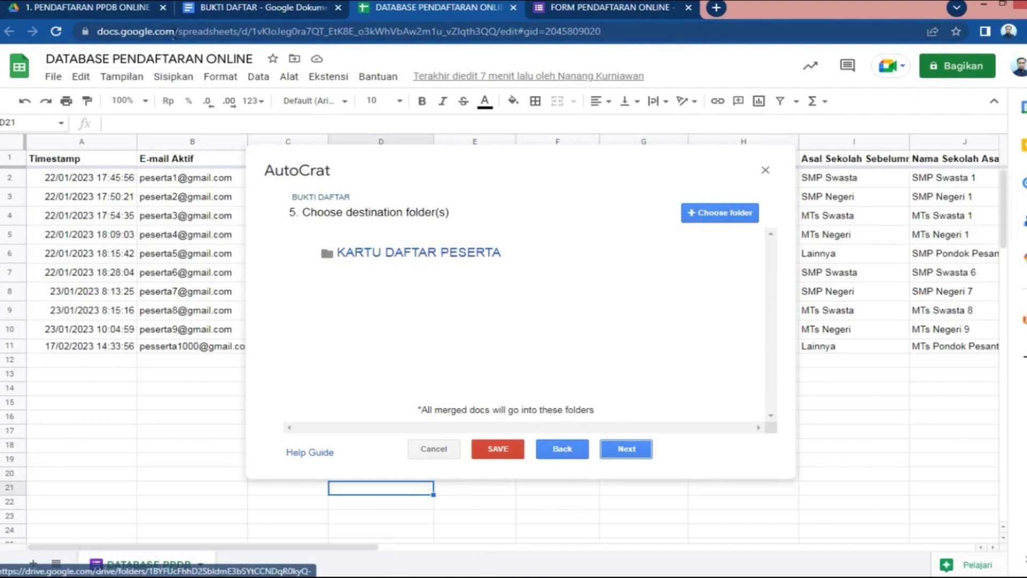
# Check the refreshed KARTU DAFTAR PESERTA folder in Drive for the generated PDFs, then return to the spreadsheet
pyautogui.click(132, 12)
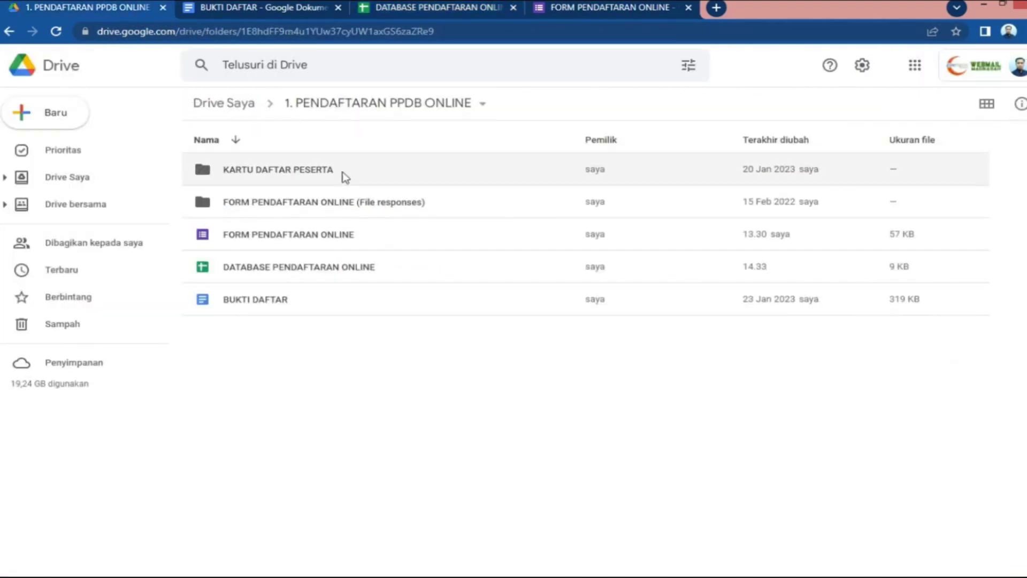
pyautogui.doubleClick(306, 172)
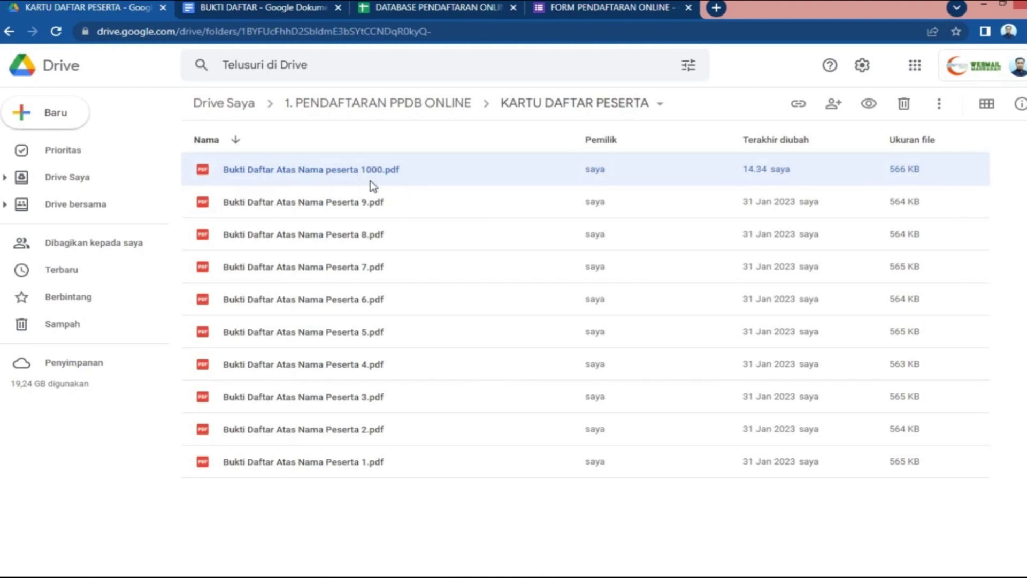
pyautogui.click(55, 31)
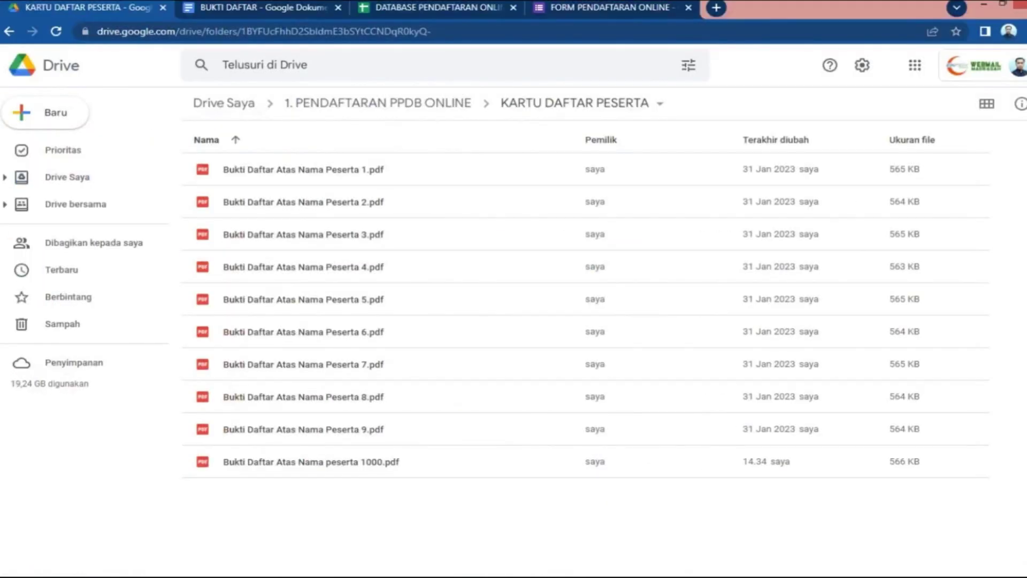
pyautogui.click(448, 8)
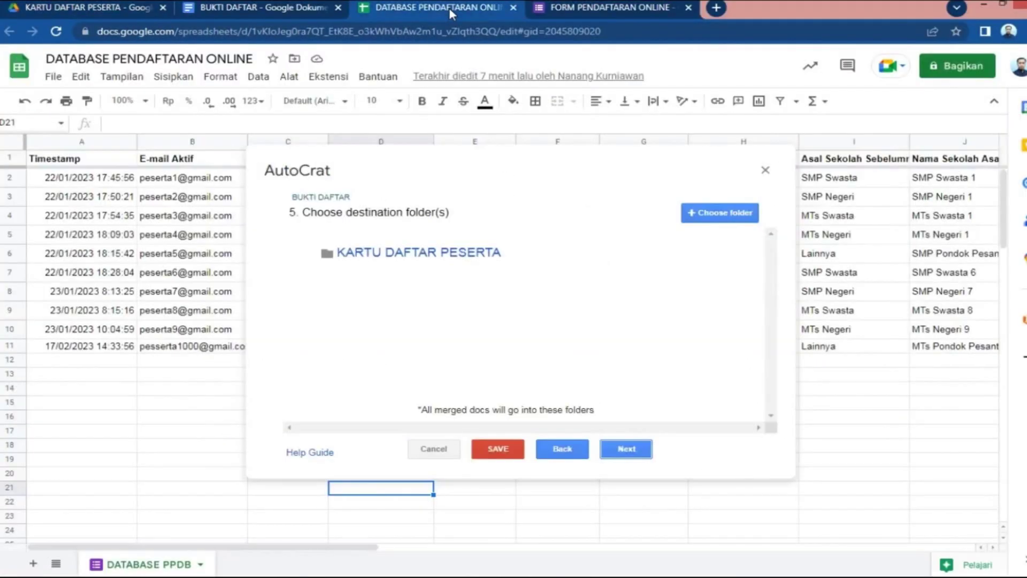
# Accept the destination folder, skip the dynamic folder reference and keep the merge condition
pyautogui.click(633, 452)
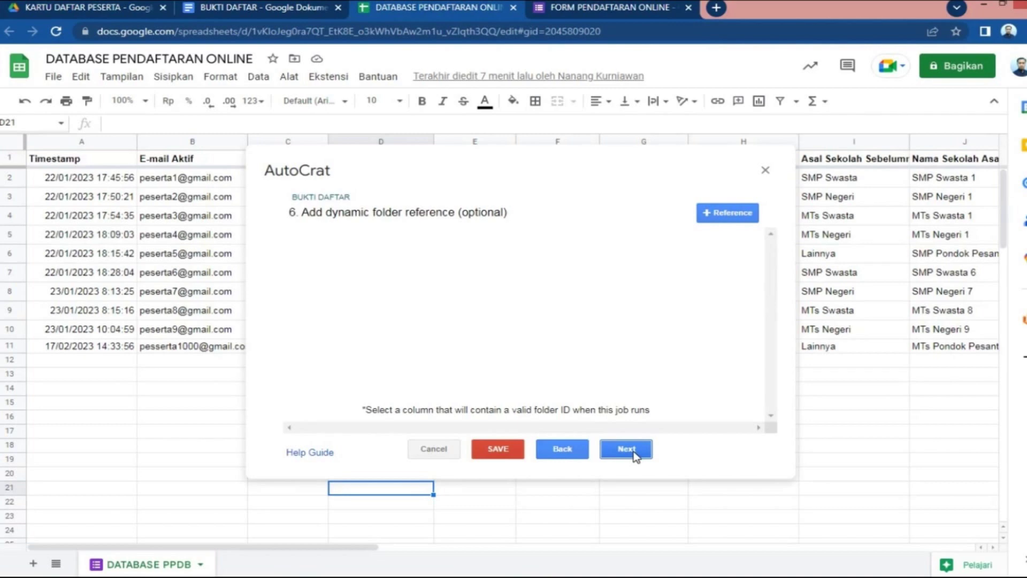
pyautogui.click(633, 452)
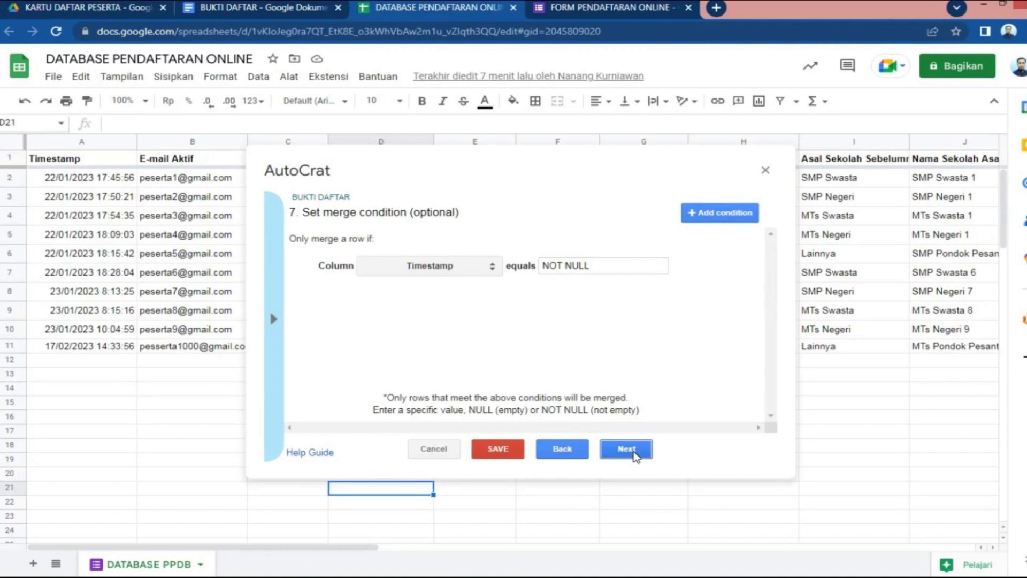
pyautogui.click(633, 452)
pyautogui.scroll(-1, 619, 258)
pyautogui.scroll(1, 619, 258)
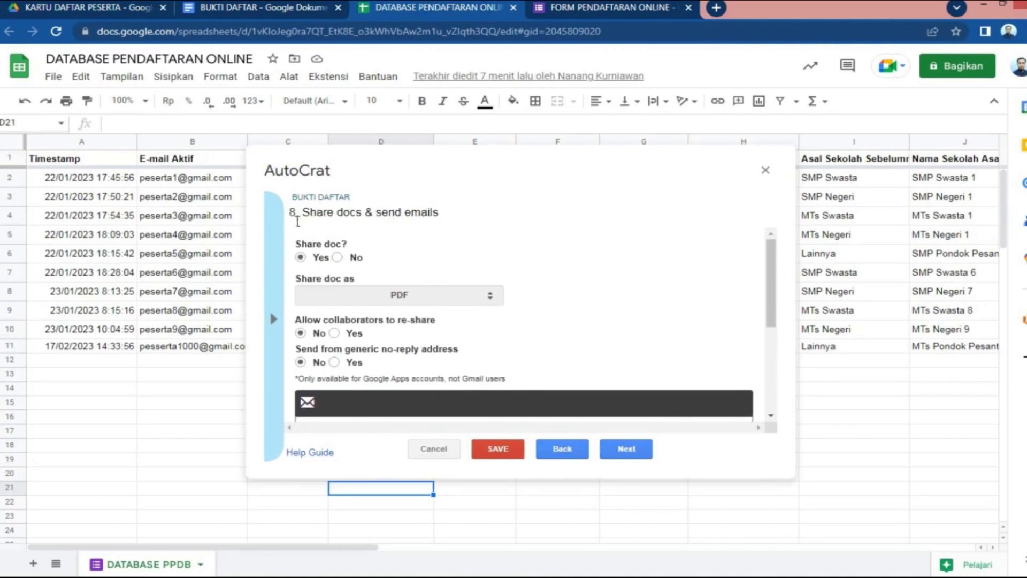
pyautogui.tripleClick(440, 217)
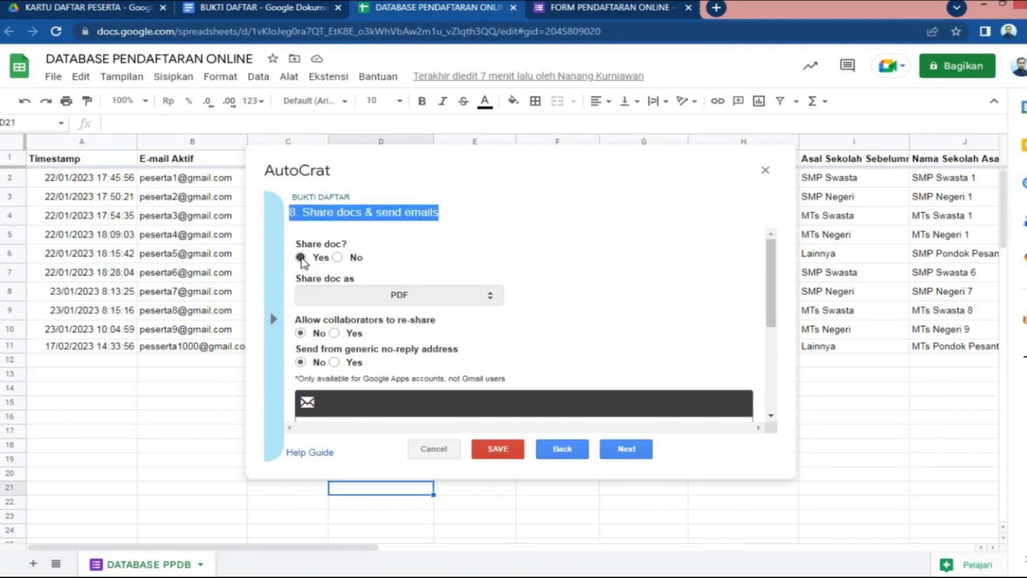
pyautogui.click(405, 253)
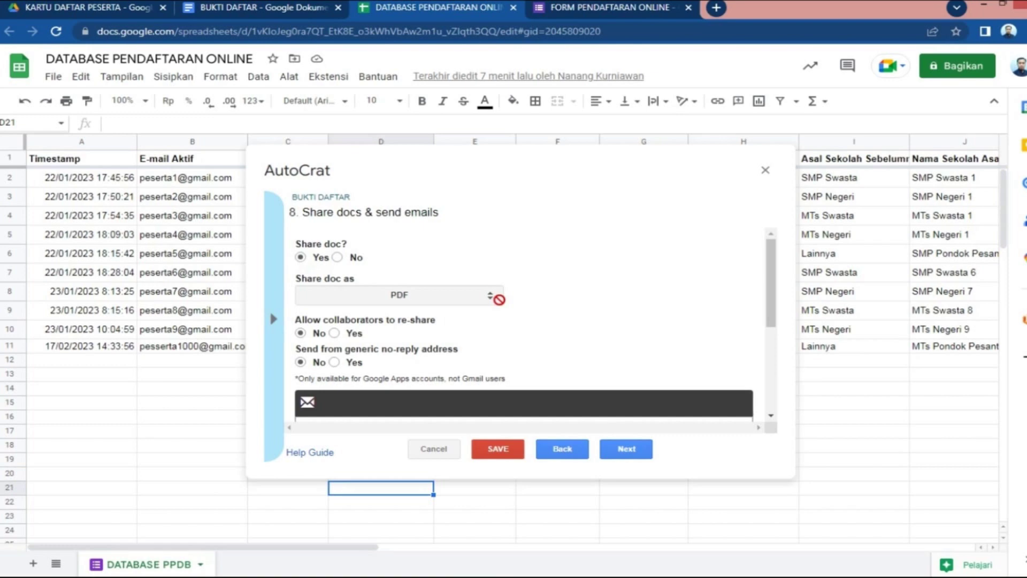
pyautogui.moveTo(773, 281); pyautogui.dragTo(771, 308)
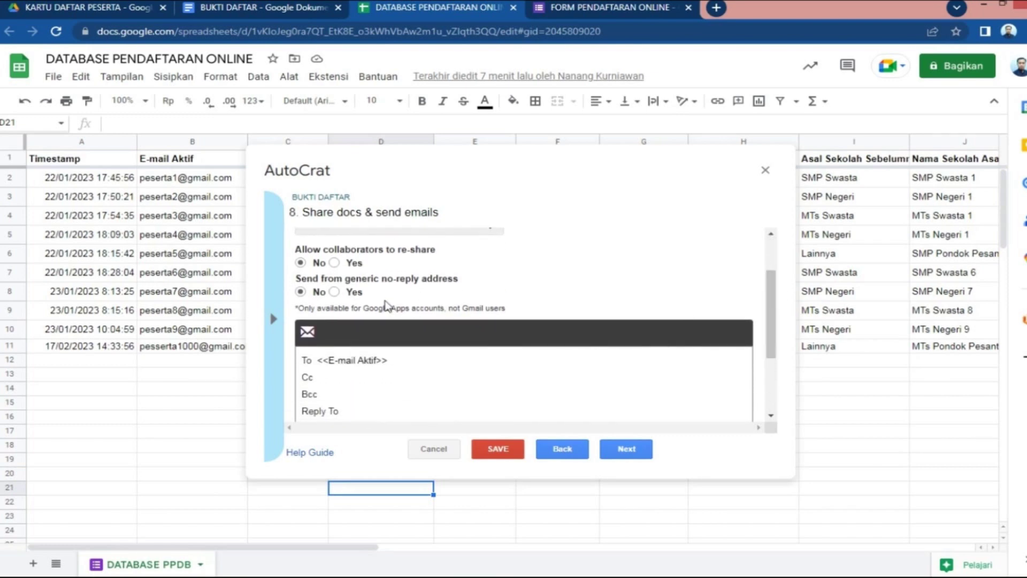
pyautogui.moveTo(771, 292); pyautogui.dragTo(773, 321)
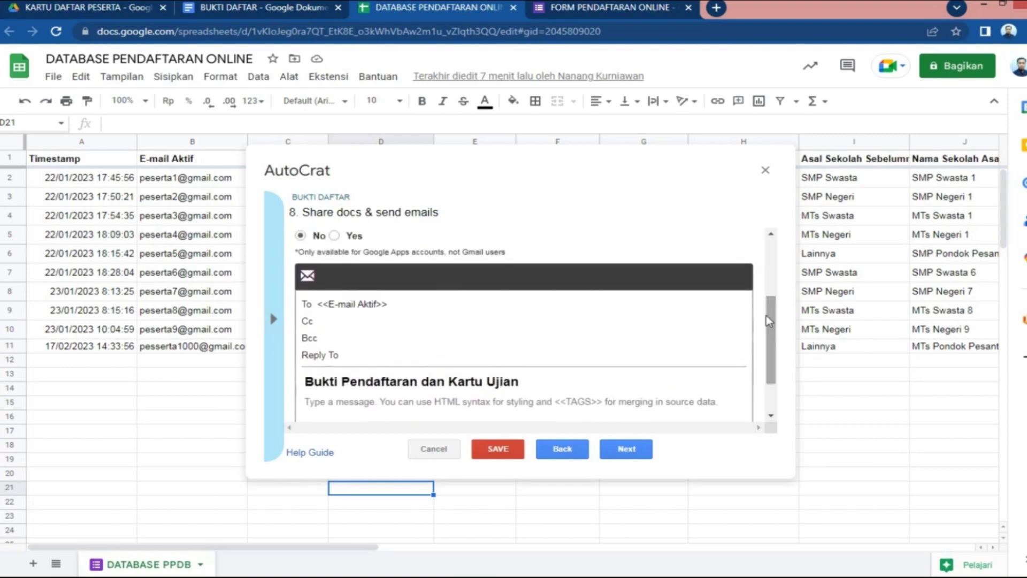
# Verify the email goes to <<E-mail Aktif>> with subject 'Bukti Pendaftaran dan Kartu Ujian'
pyautogui.click(326, 309)
pyautogui.moveTo(327, 312); pyautogui.dragTo(424, 311)
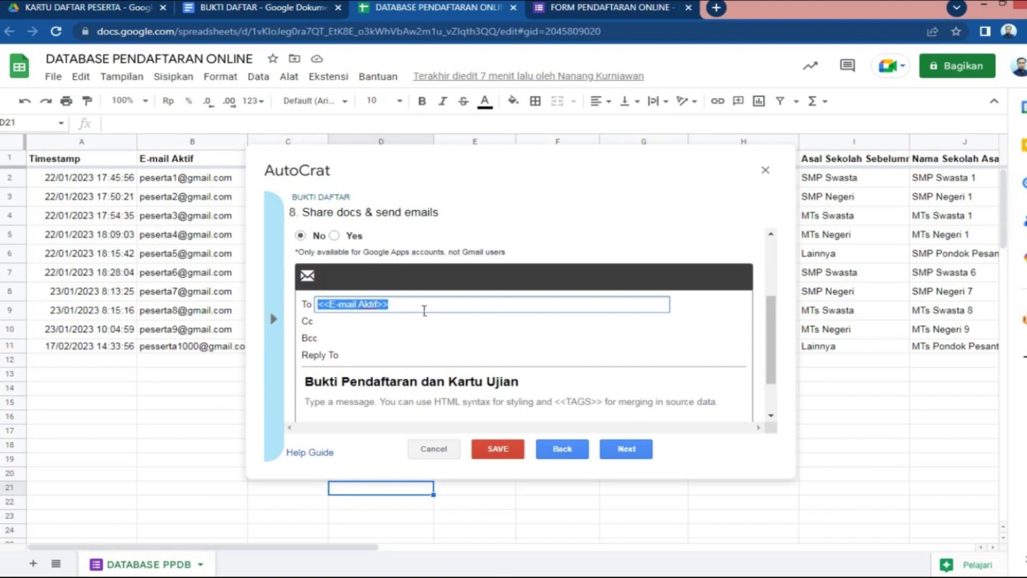
pyautogui.click(192, 160)
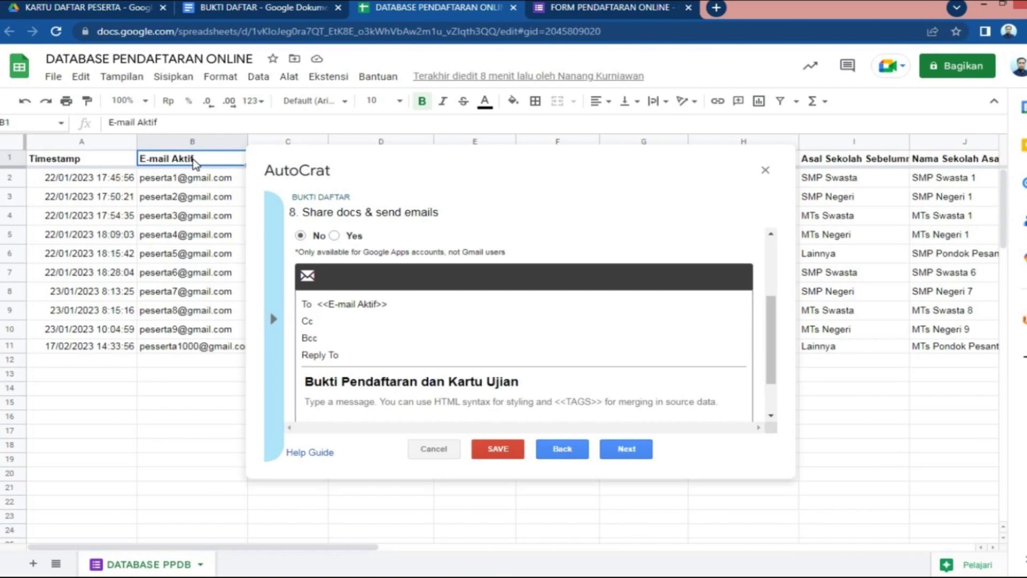
pyautogui.moveTo(775, 346); pyautogui.dragTo(775, 371)
pyautogui.moveTo(313, 332); pyautogui.dragTo(563, 335)
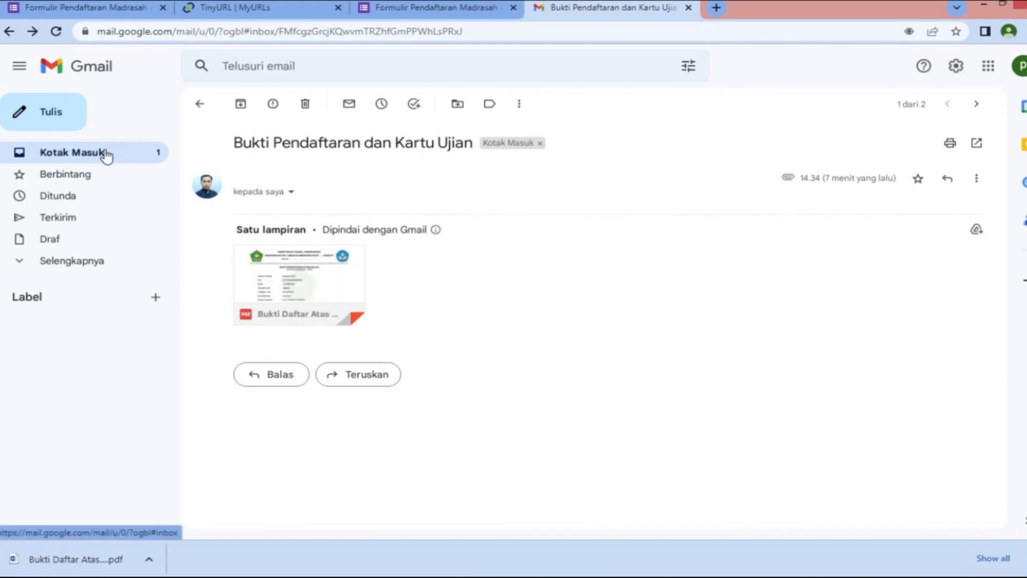
pyautogui.click(107, 153)
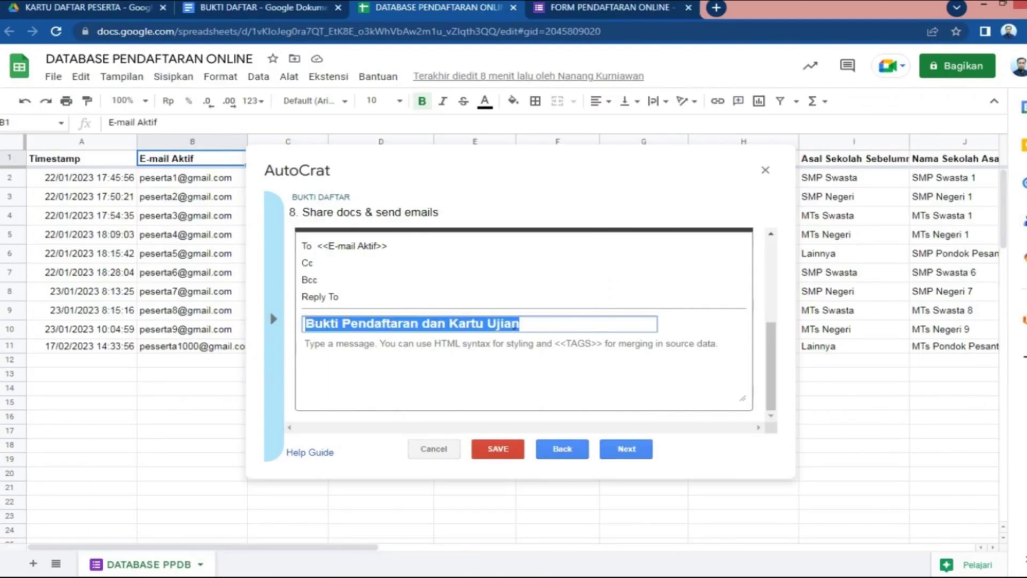
# Keep the job running on each form submission, save BUKTI DAFTAR, and close AutoCrat
pyautogui.click(625, 449)
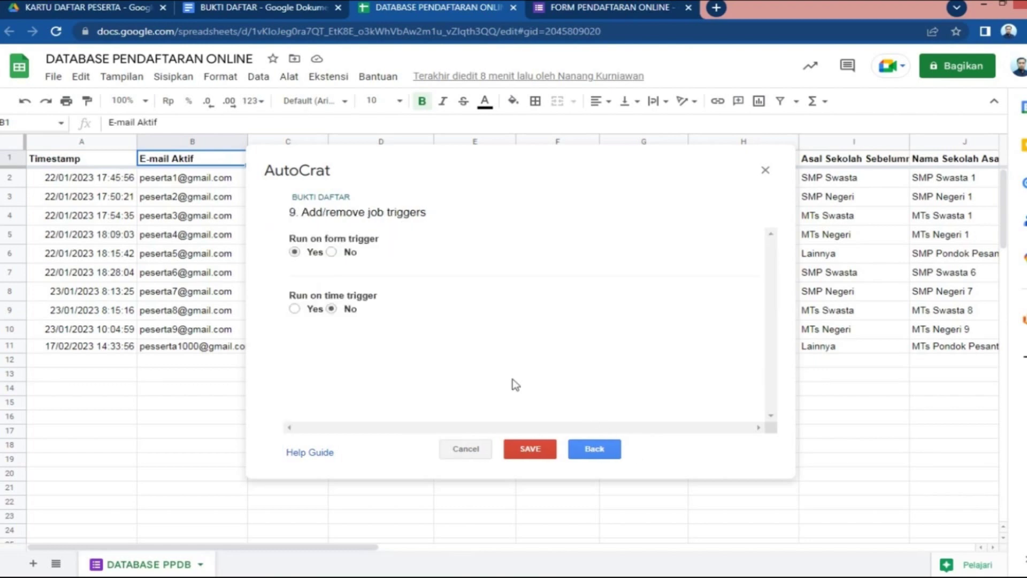
pyautogui.moveTo(289, 217); pyautogui.dragTo(429, 219)
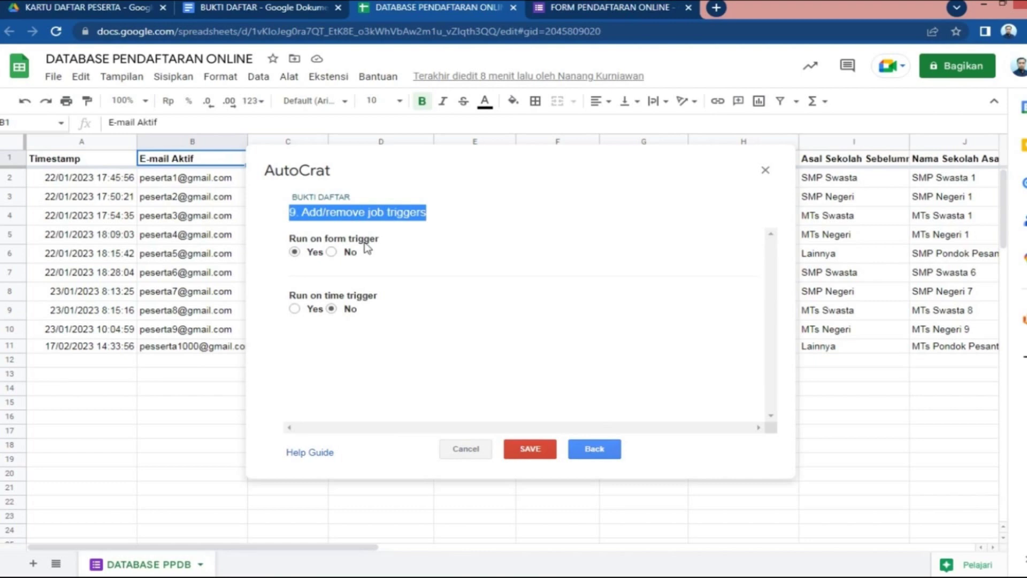
pyautogui.click(316, 246)
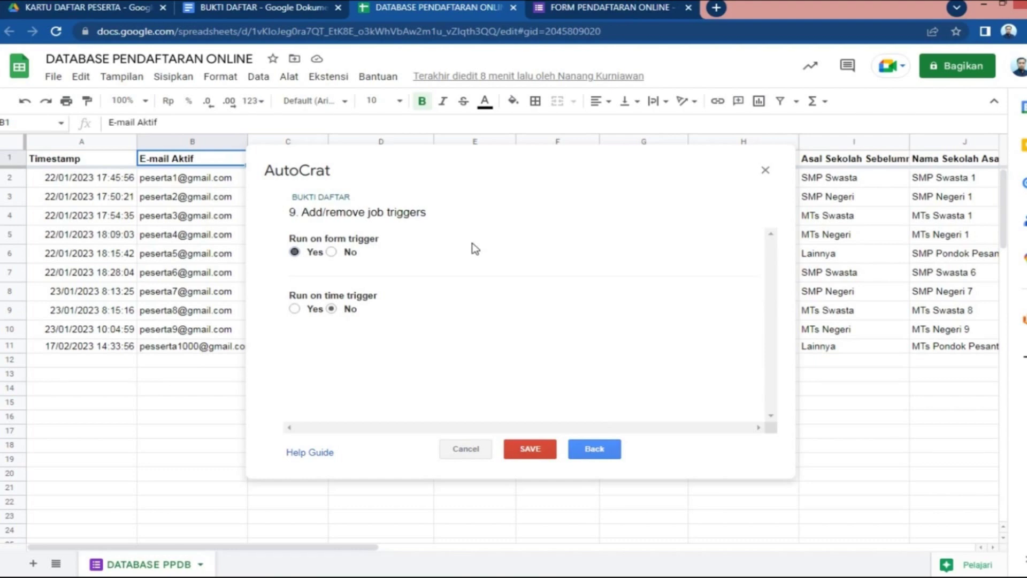
pyautogui.click(531, 452)
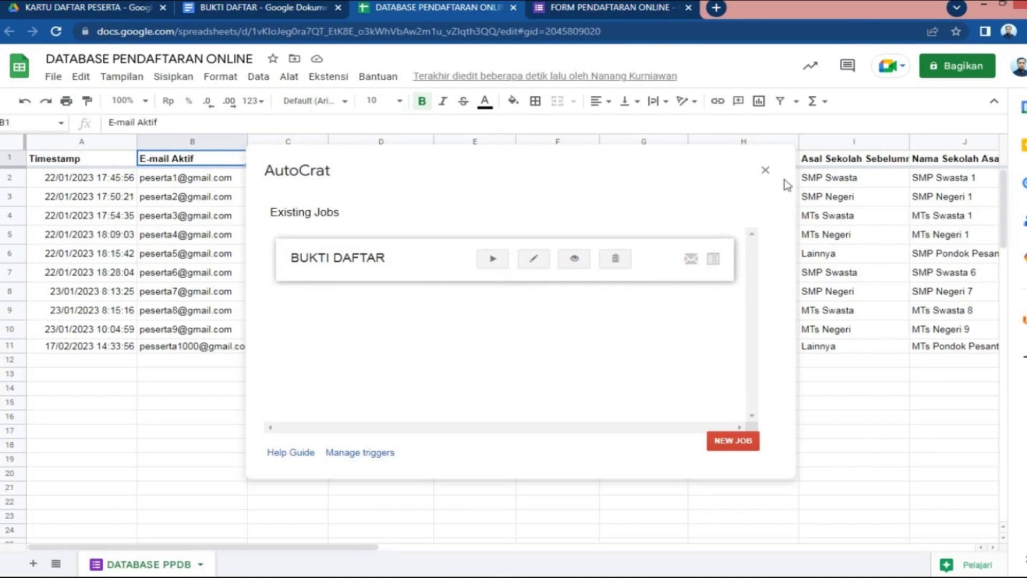
pyautogui.click(765, 170)
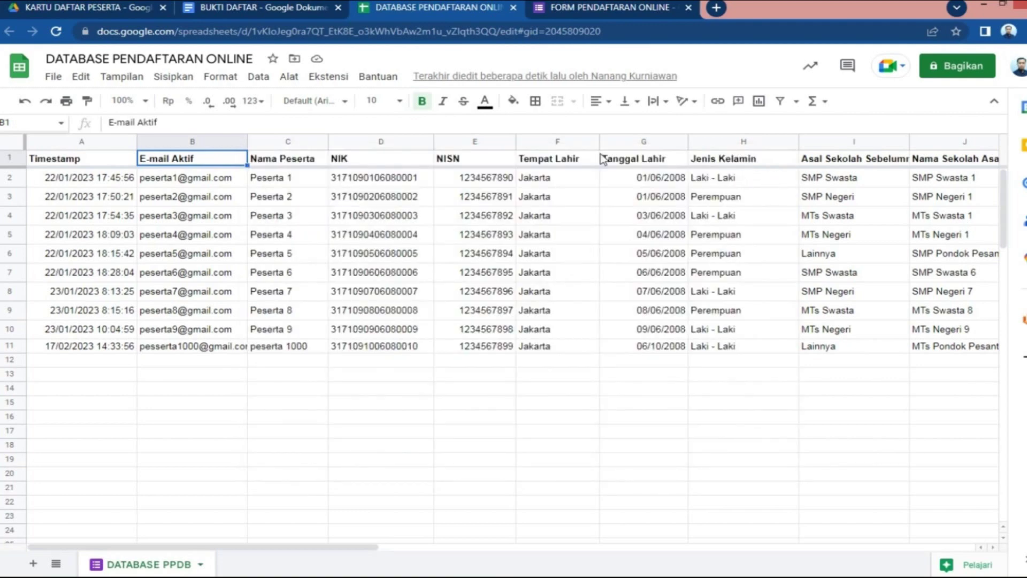
# Preview the Peserta 1 and Peserta 2 registration cards in the KARTU DAFTAR PESERTA folder
pyautogui.click(83, 7)
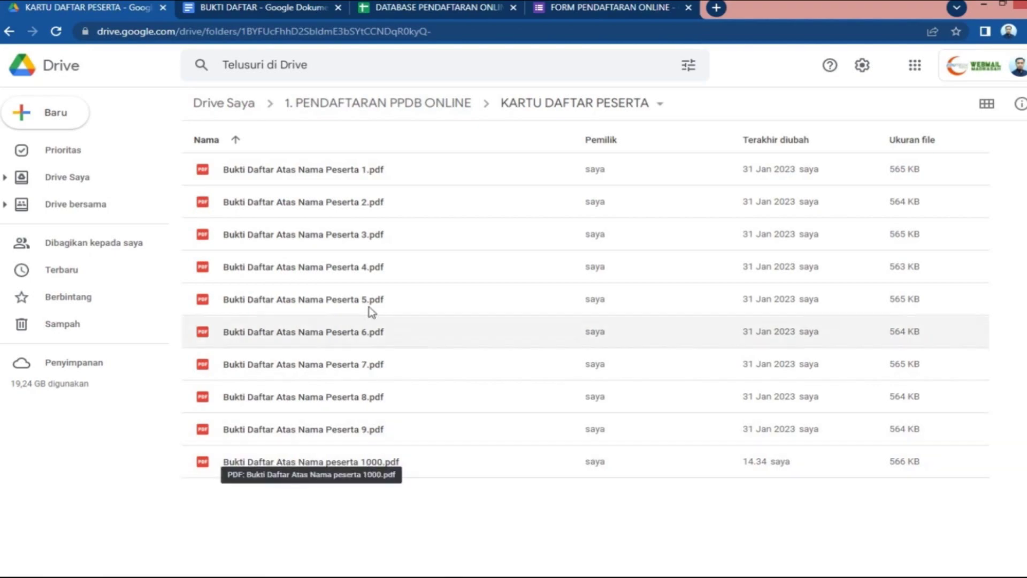
pyautogui.click(331, 171)
pyautogui.doubleClick(331, 171)
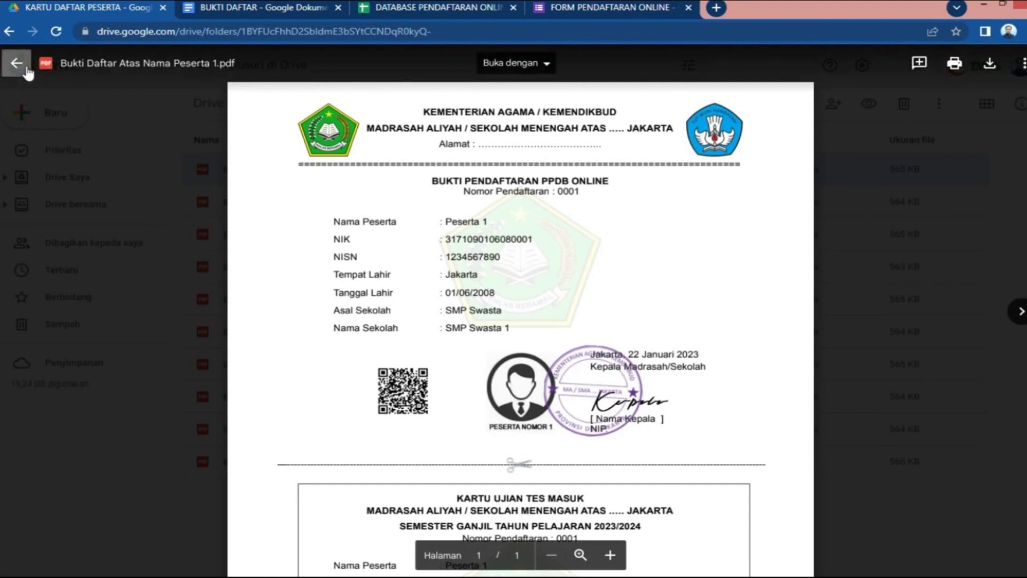
pyautogui.click(16, 62)
pyautogui.doubleClick(354, 203)
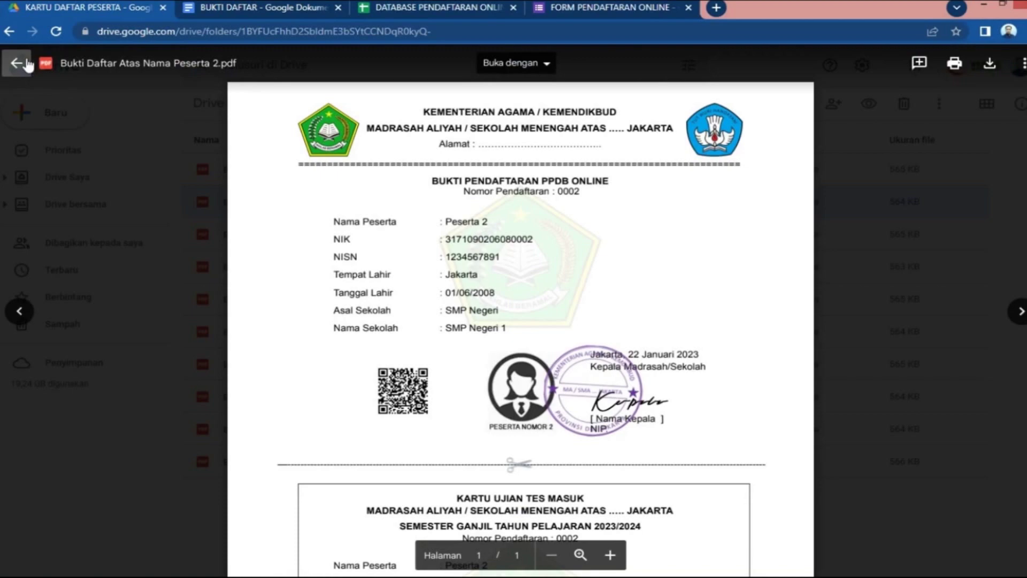
pyautogui.click(17, 63)
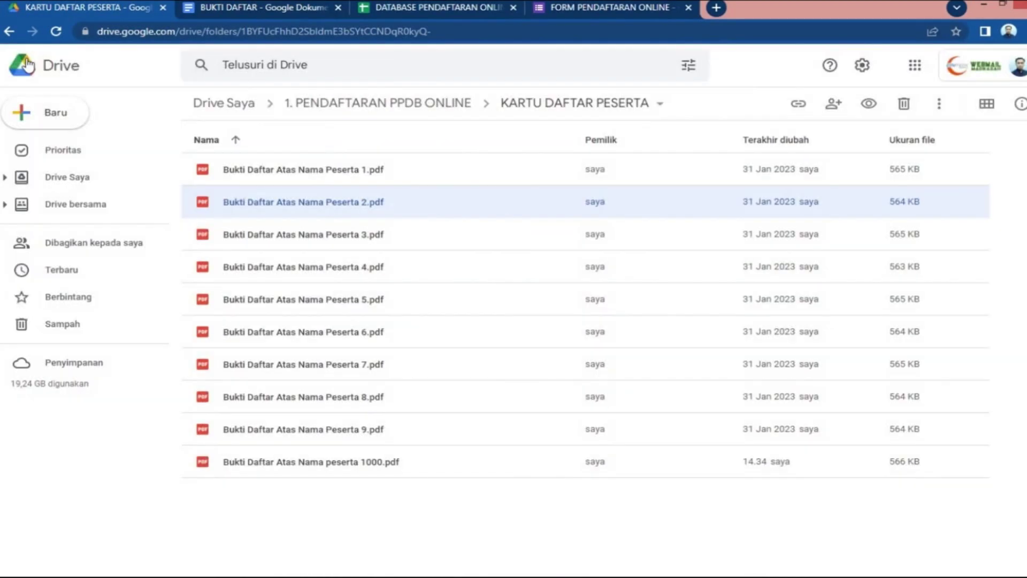
# Preview the peserta 1000 registration card, then return to the registration database spreadsheet
pyautogui.doubleClick(402, 465)
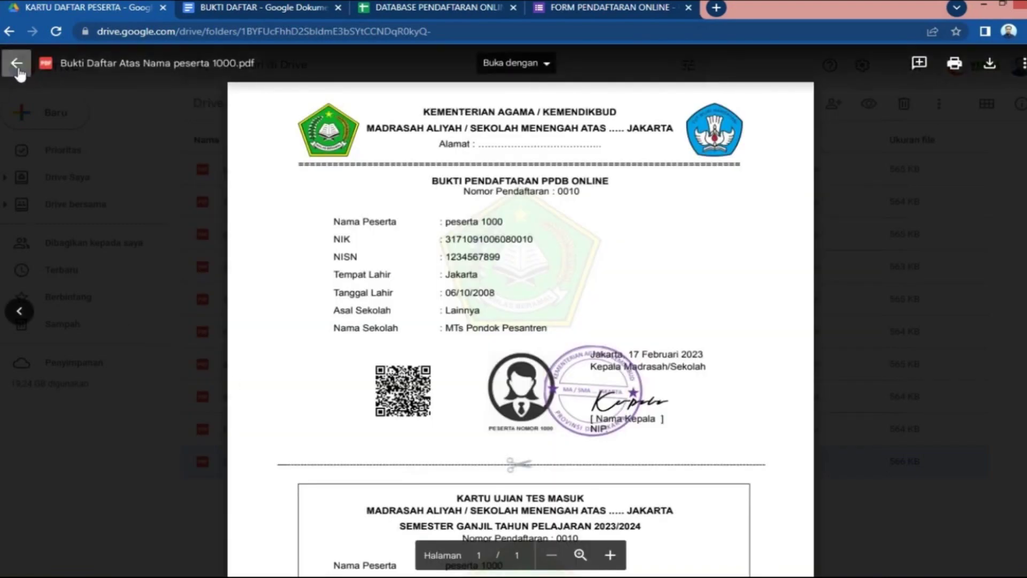
pyautogui.click(17, 63)
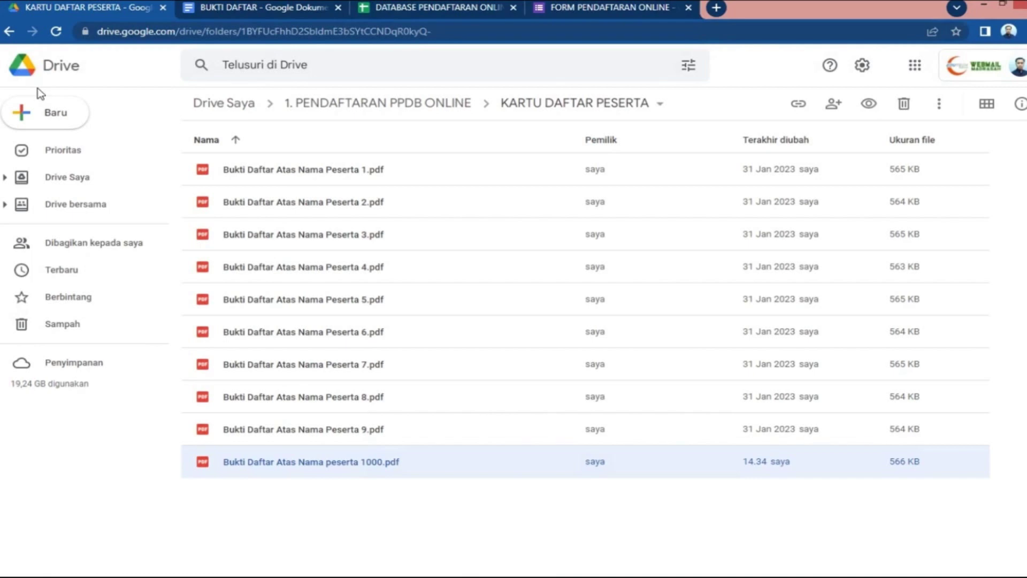
pyautogui.click(451, 8)
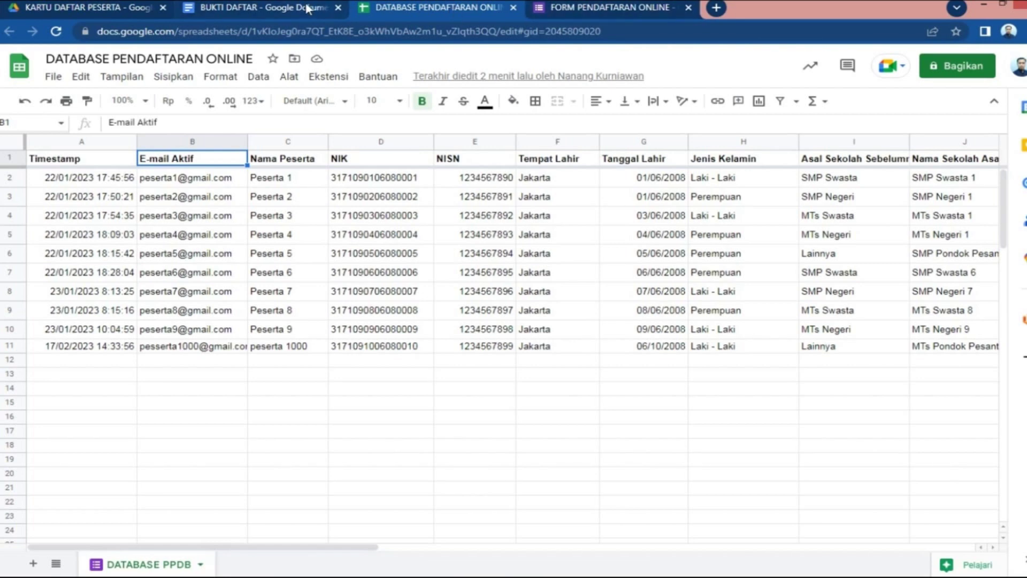
# Dismiss the send-form dialog and view the Jawaban tab showing 10 responses
pyautogui.click(611, 8)
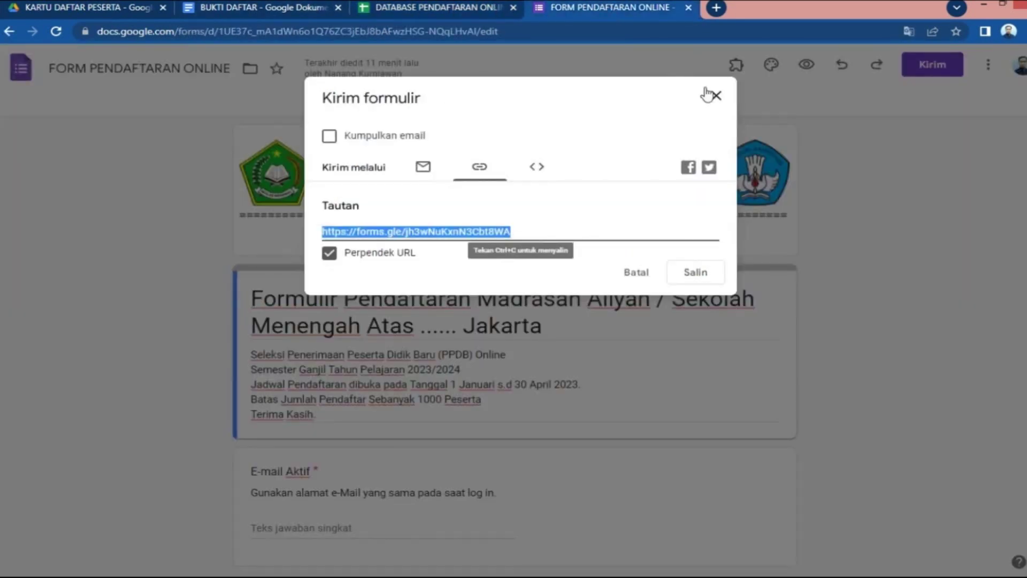
pyautogui.click(720, 99)
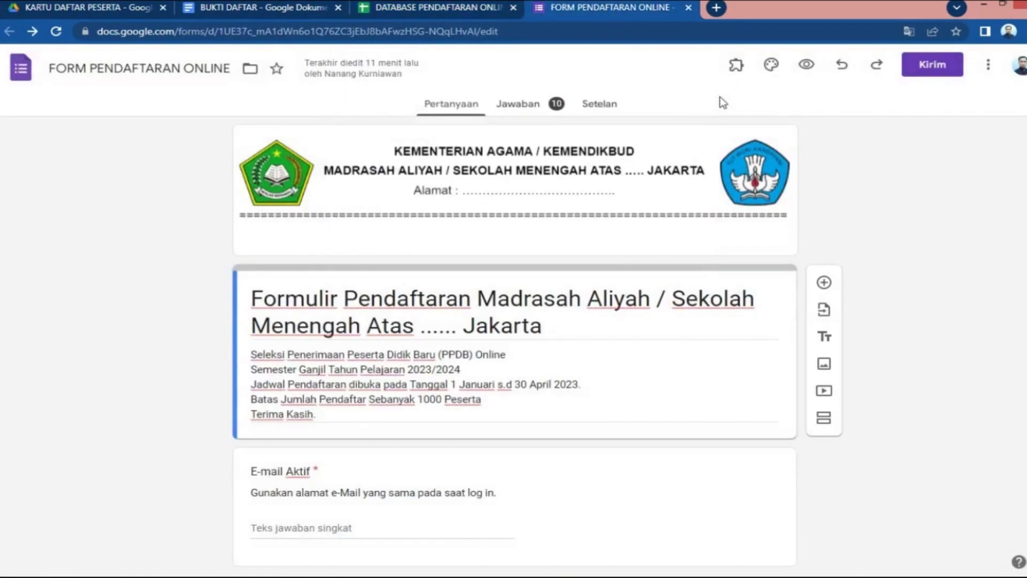
pyautogui.click(527, 112)
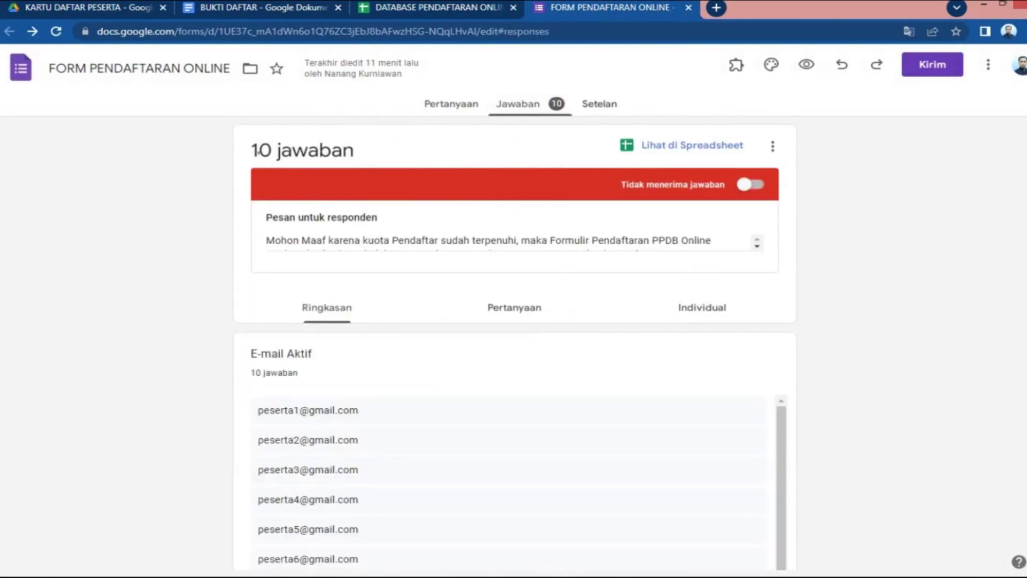
pyautogui.moveTo(258, 152); pyautogui.dragTo(390, 156)
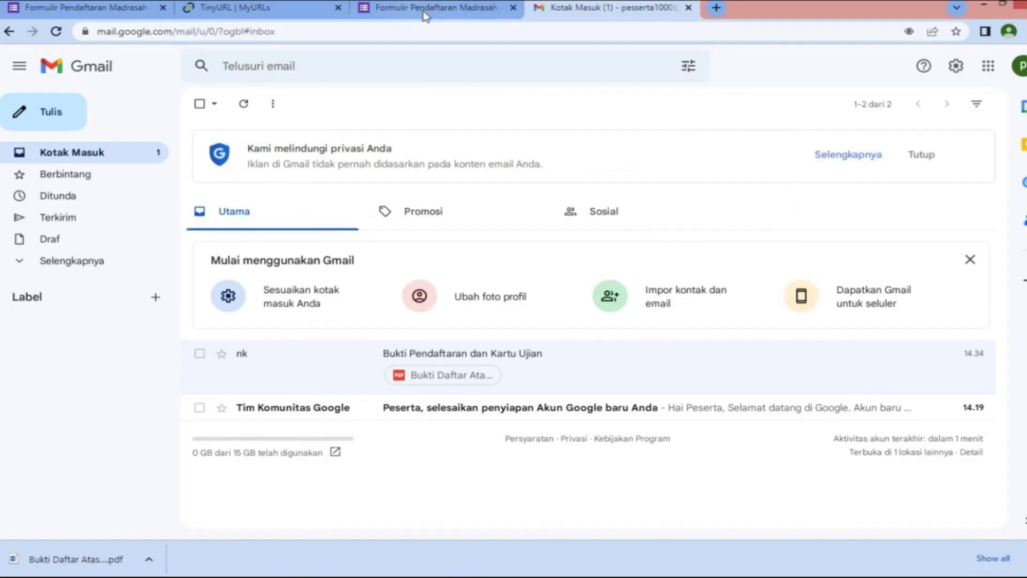
# Load tinyurl.com/ppdb-online-2023 in a new tab
pyautogui.click(717, 8)
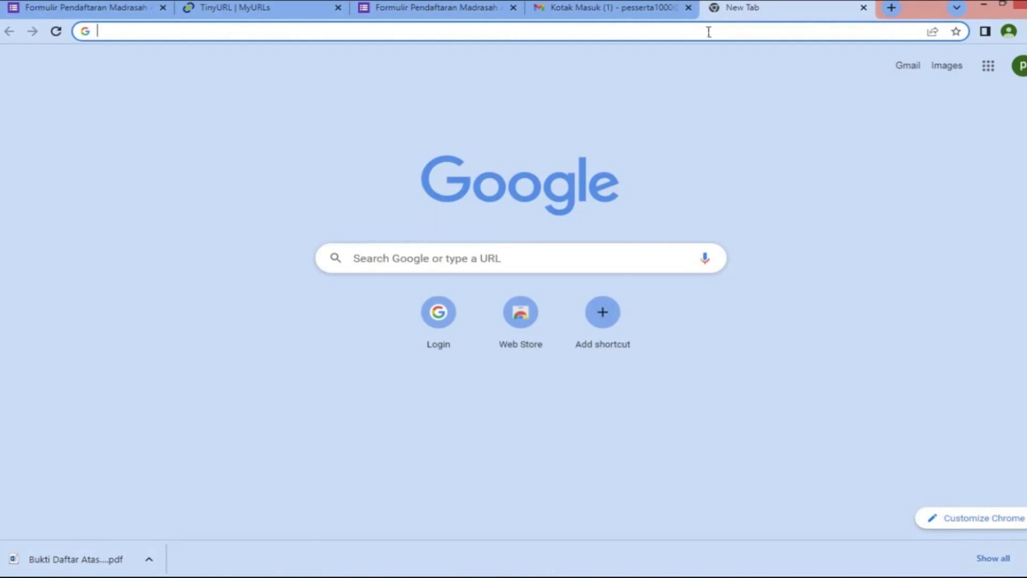
pyautogui.click(230, 7)
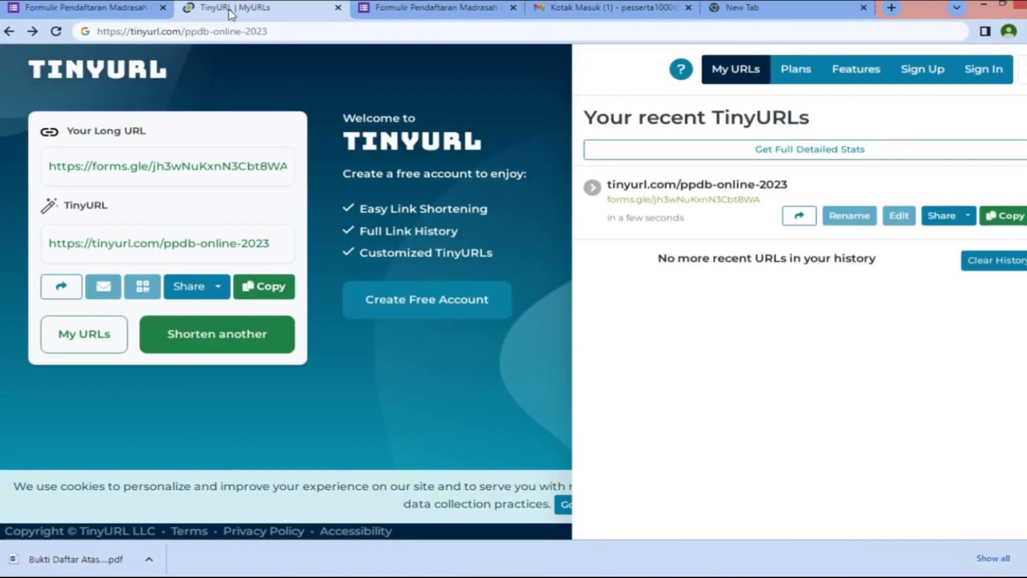
pyautogui.moveTo(790, 185); pyautogui.dragTo(616, 188)
pyautogui.hotkey('ctrl', 'c')
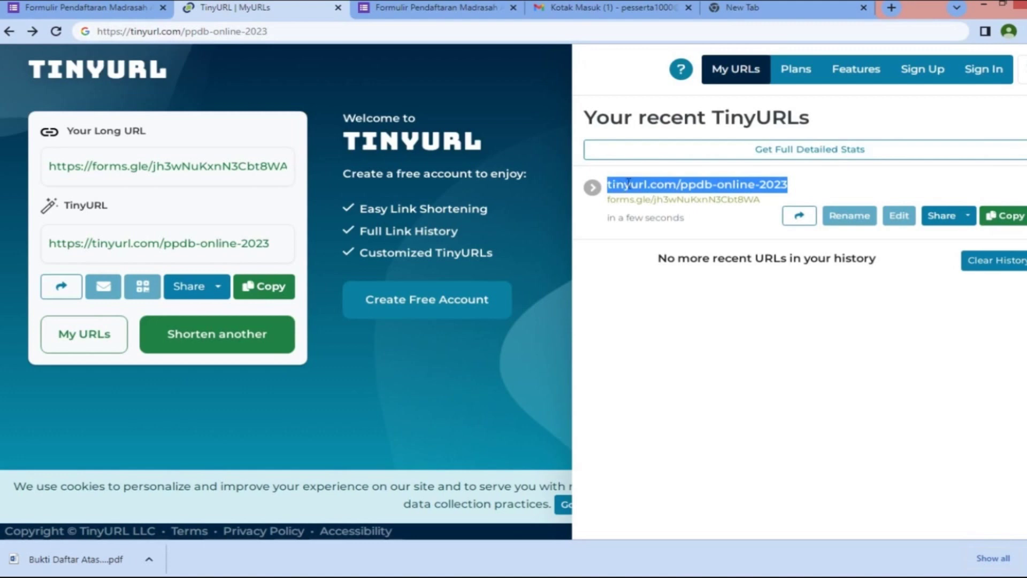
pyautogui.click(779, 15)
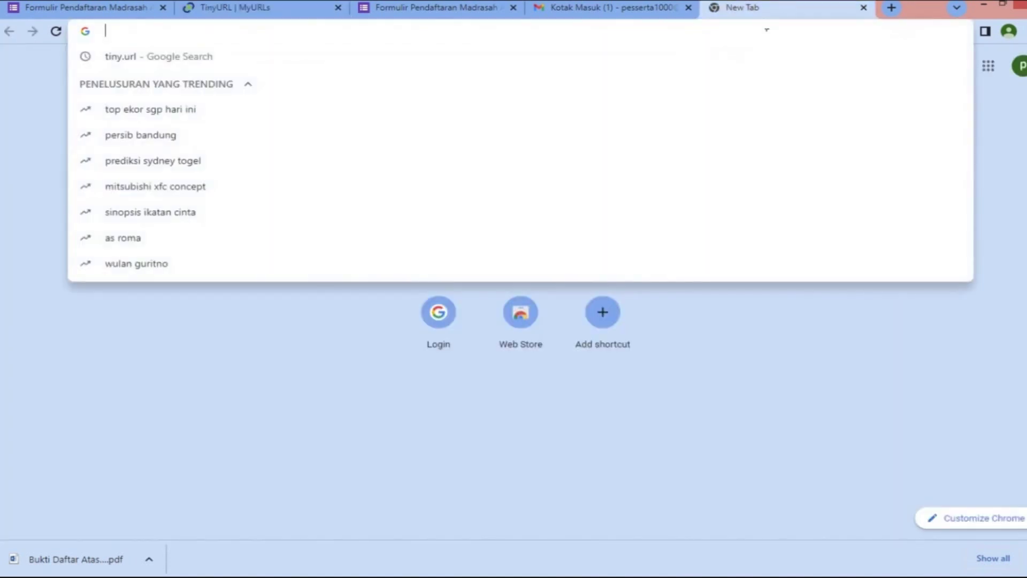
pyautogui.hotkey('ctrl', 'v')
pyautogui.press('Return')
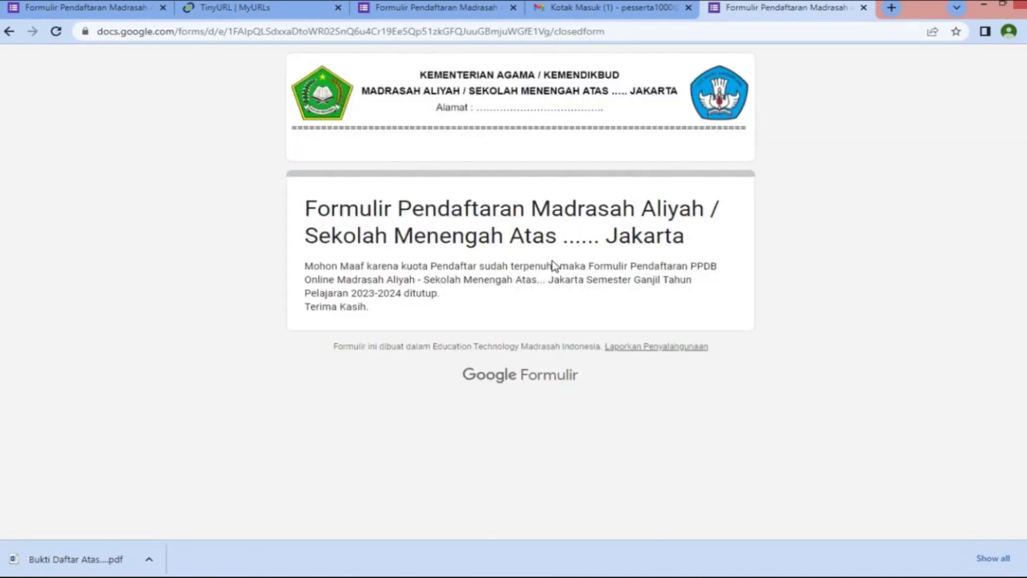
# Confirm the form's closed-registration message, then return to the KARTU DAFTAR PESERTA Drive folder
pyautogui.moveTo(304, 266); pyautogui.dragTo(376, 306)
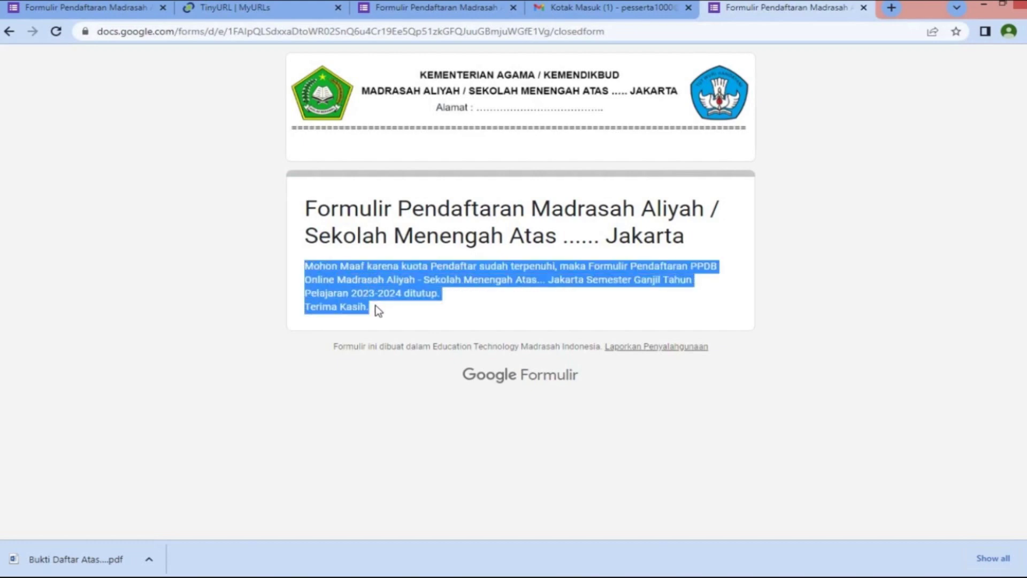
pyautogui.click(493, 307)
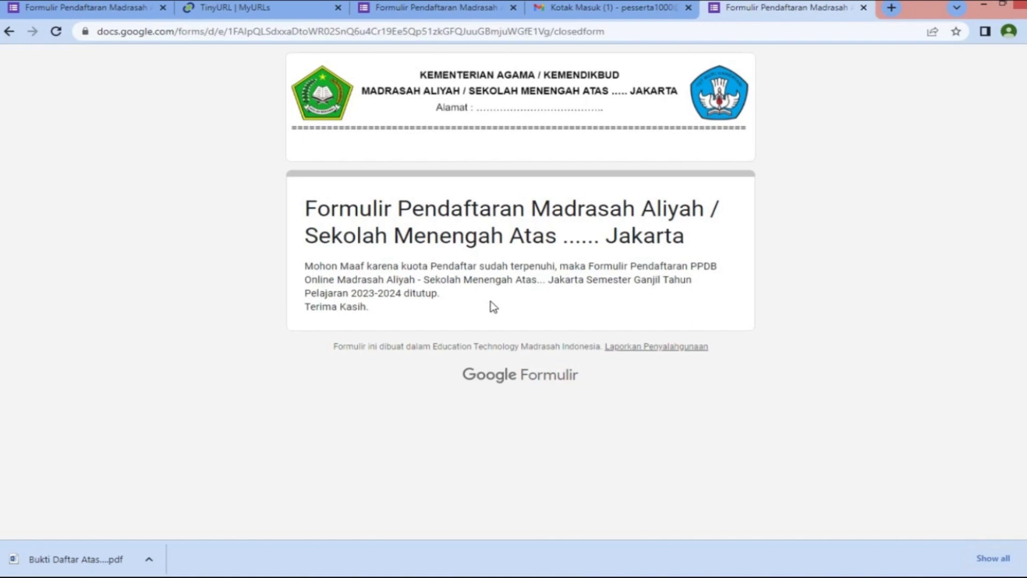
pyautogui.click(486, 576)
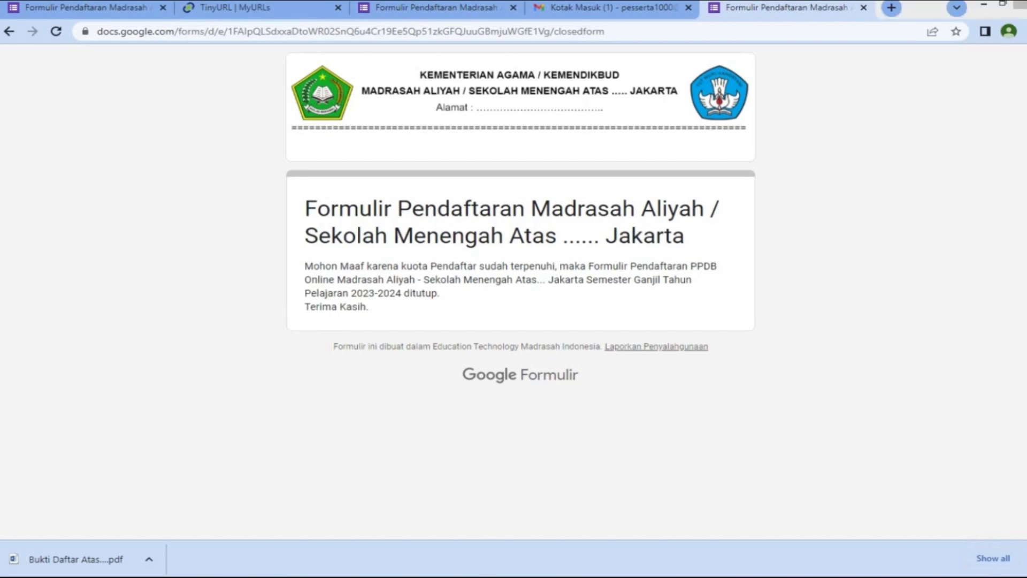
pyautogui.click(128, 10)
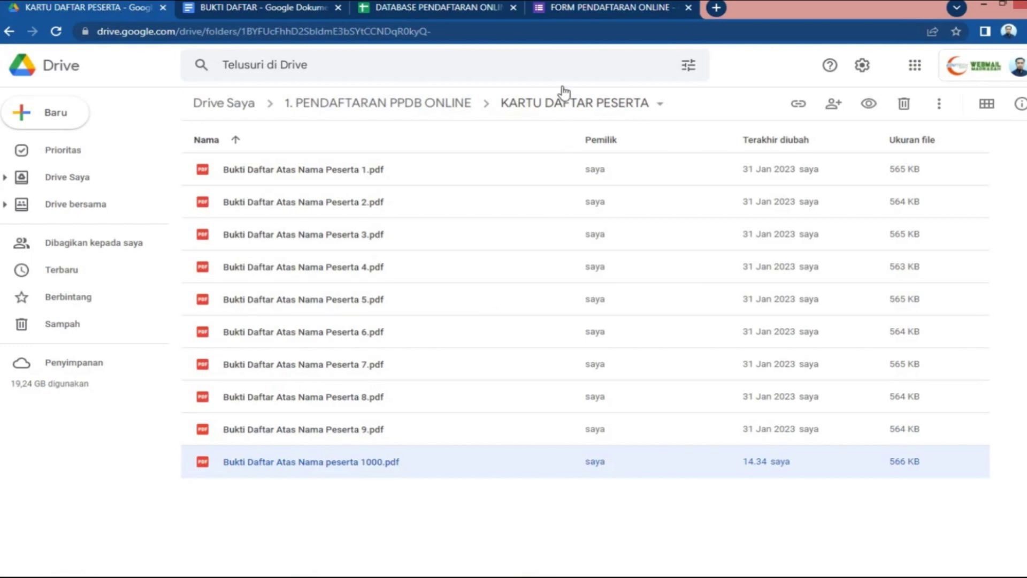
# Close the form editor, database spreadsheet, BUKTI DAFTAR document and closed-form tabs
pyautogui.click(618, 10)
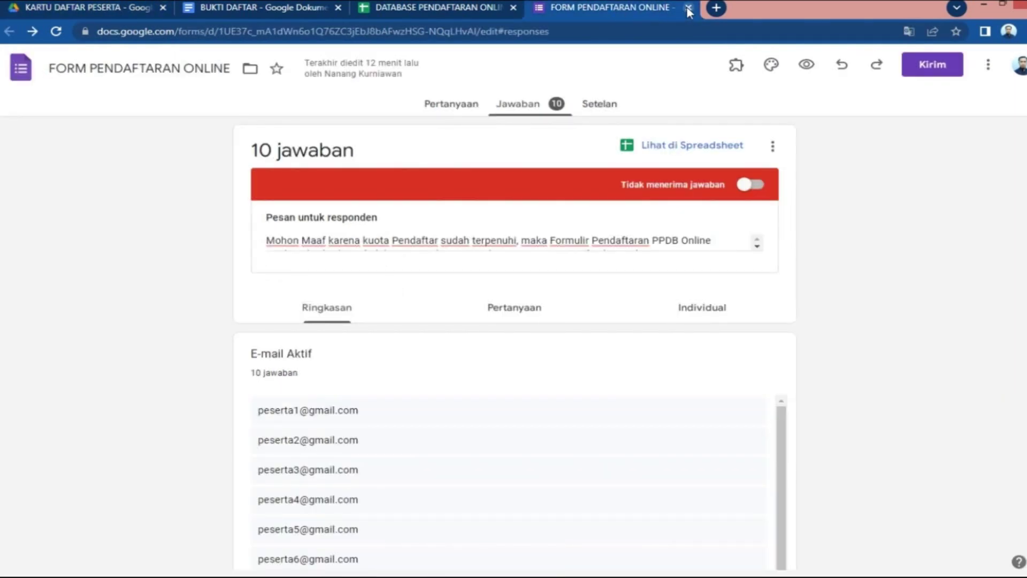
pyautogui.click(689, 8)
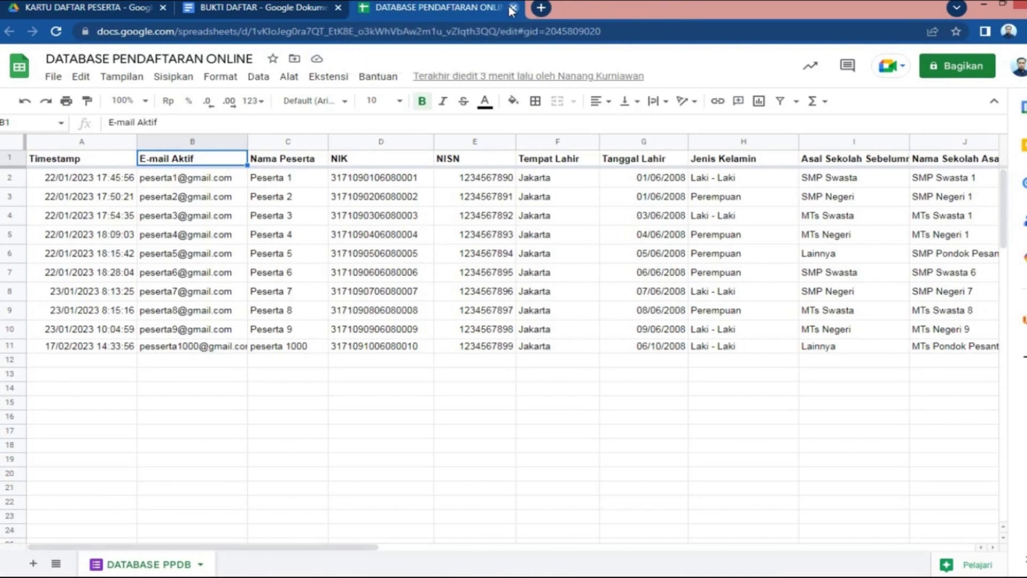
pyautogui.click(513, 8)
pyautogui.click(338, 8)
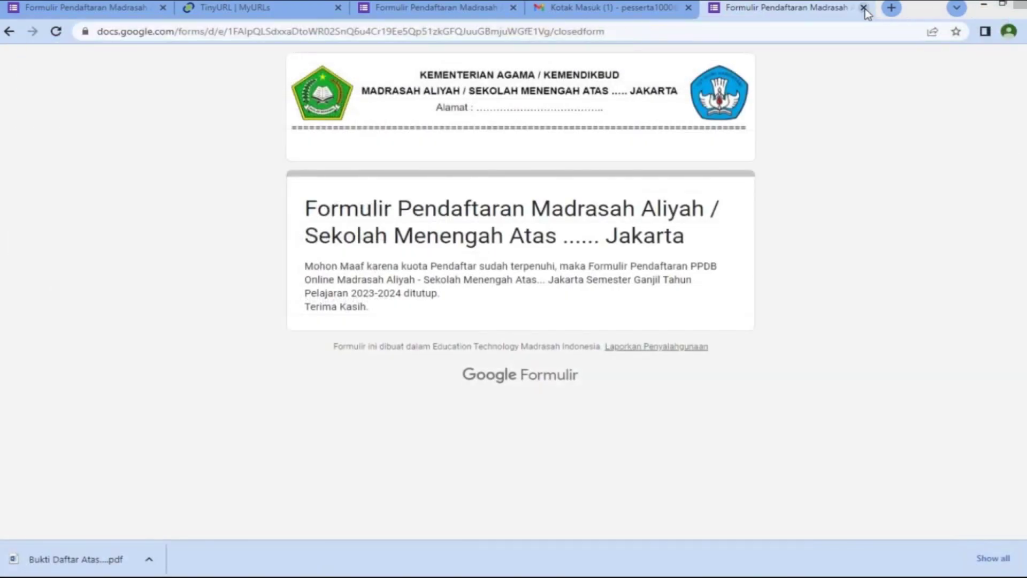
pyautogui.click(864, 7)
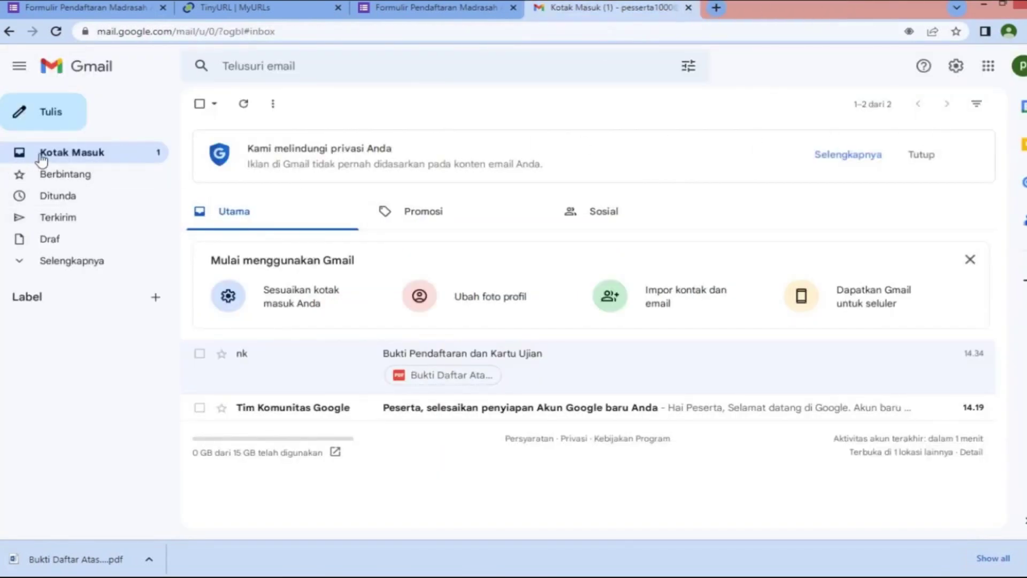
# Sign out of the participant's Google account and close the remaining tabs and Chrome window
pyautogui.click(1020, 66)
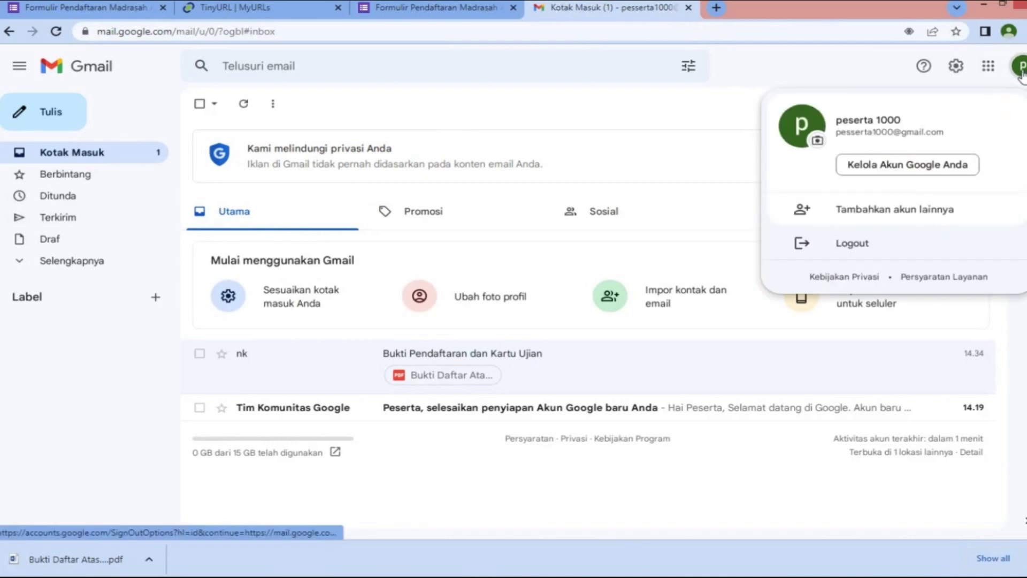
pyautogui.click(857, 244)
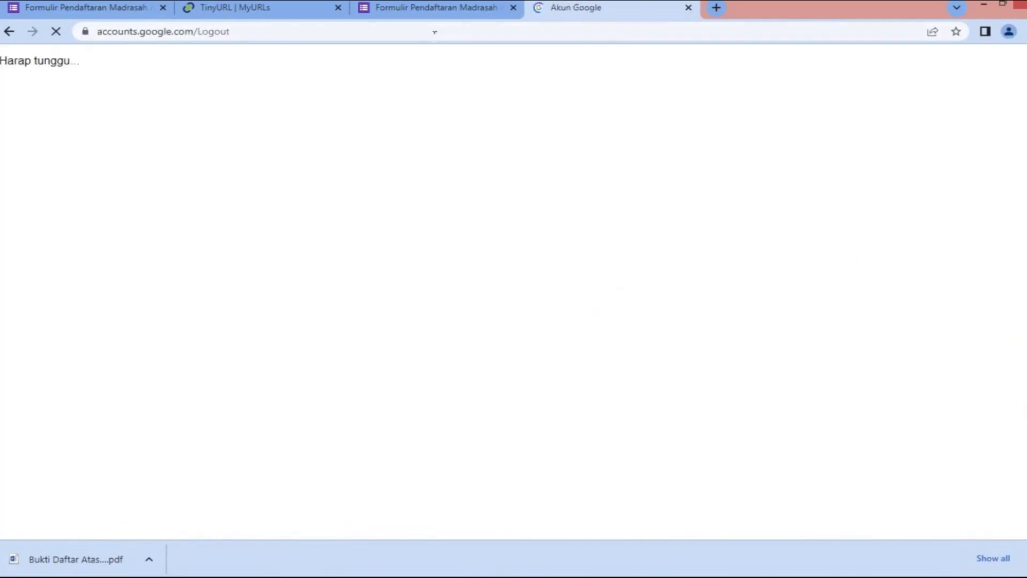
pyautogui.click(425, 8)
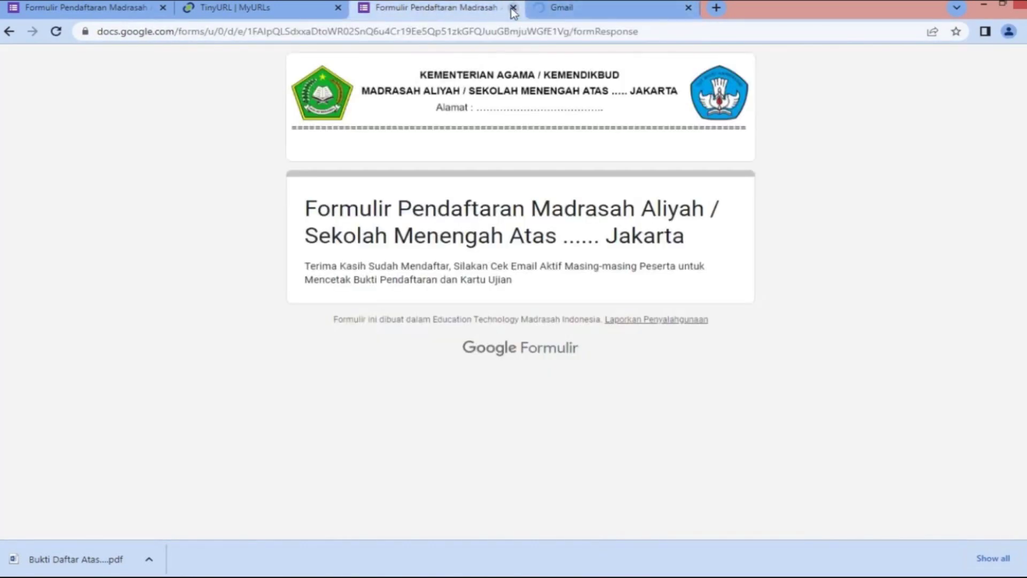
pyautogui.click(512, 8)
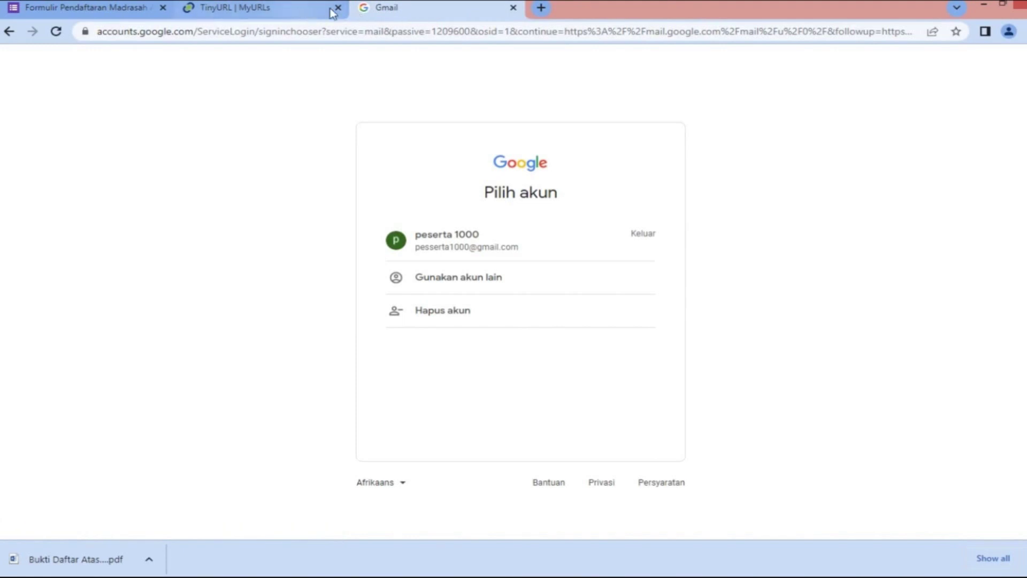
pyautogui.click(512, 8)
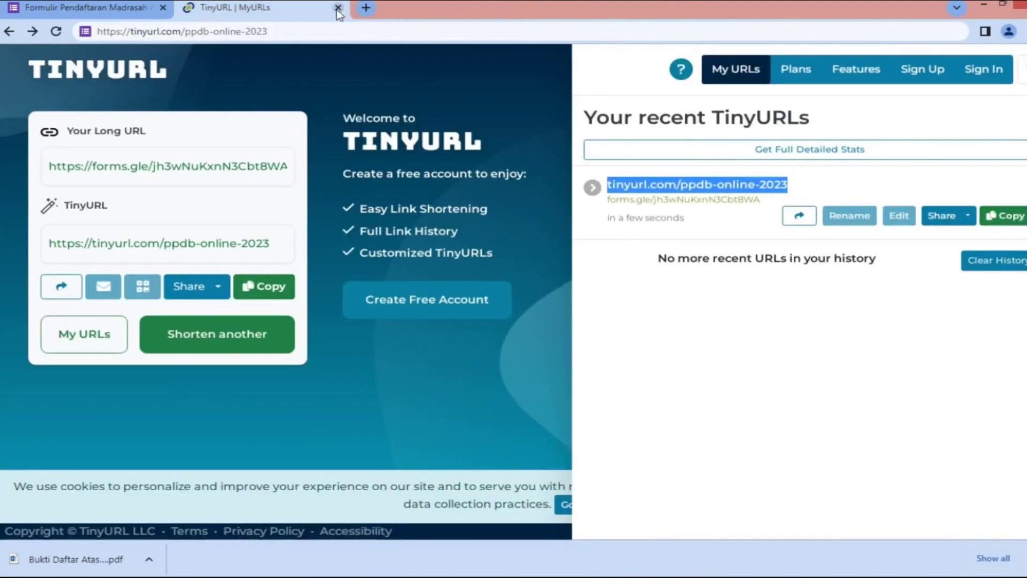
pyautogui.click(337, 8)
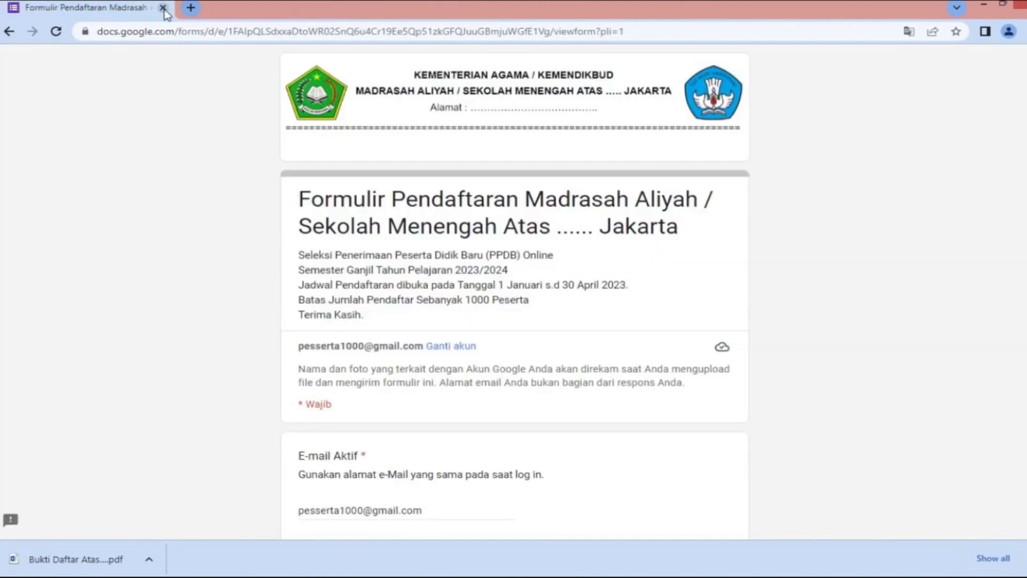
pyautogui.click(1019, 4)
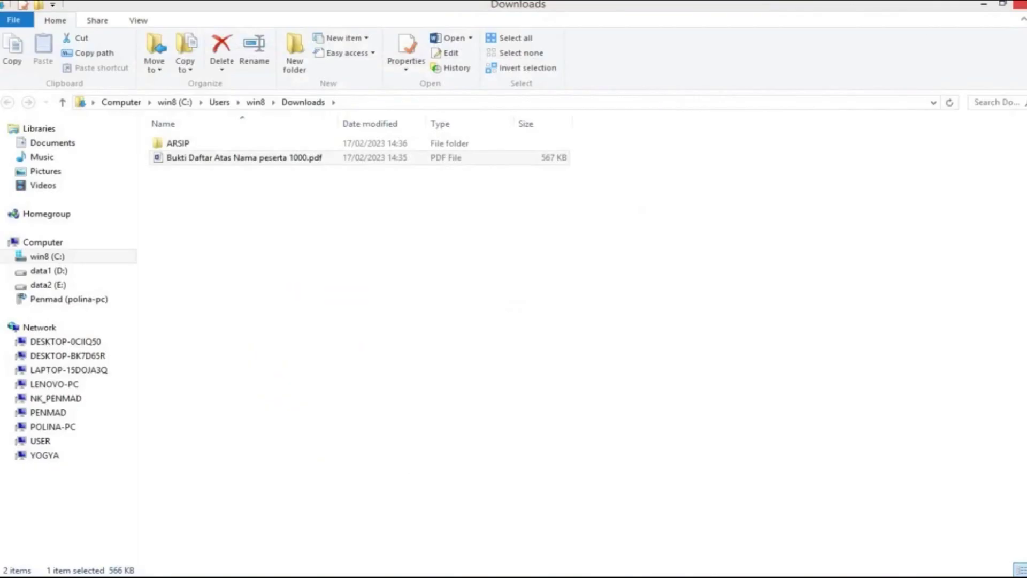